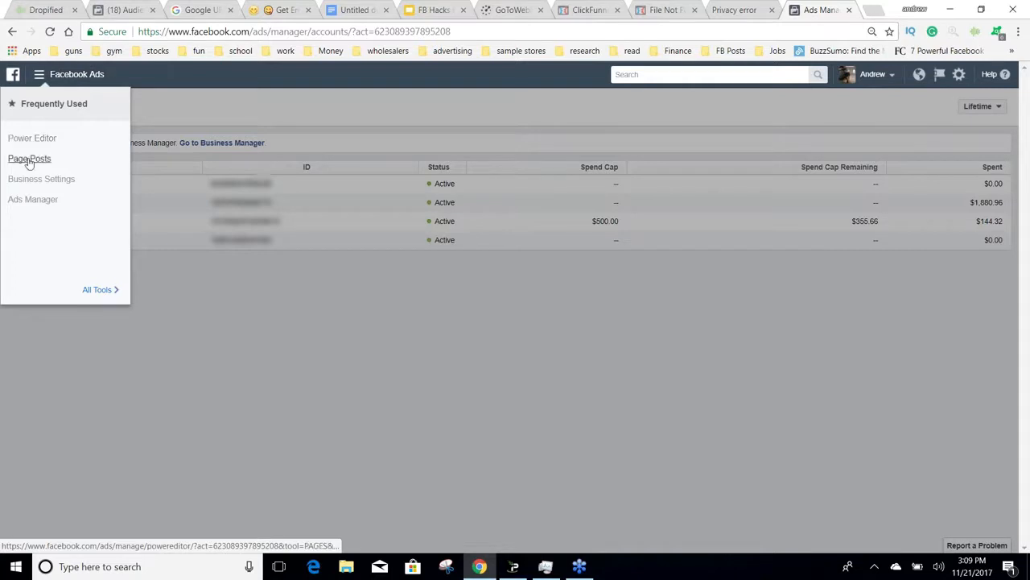
Step: Open Audience Insights, start with everyone on Facebook as the audience, and dismiss the location tip
mouse_move(115, 289)
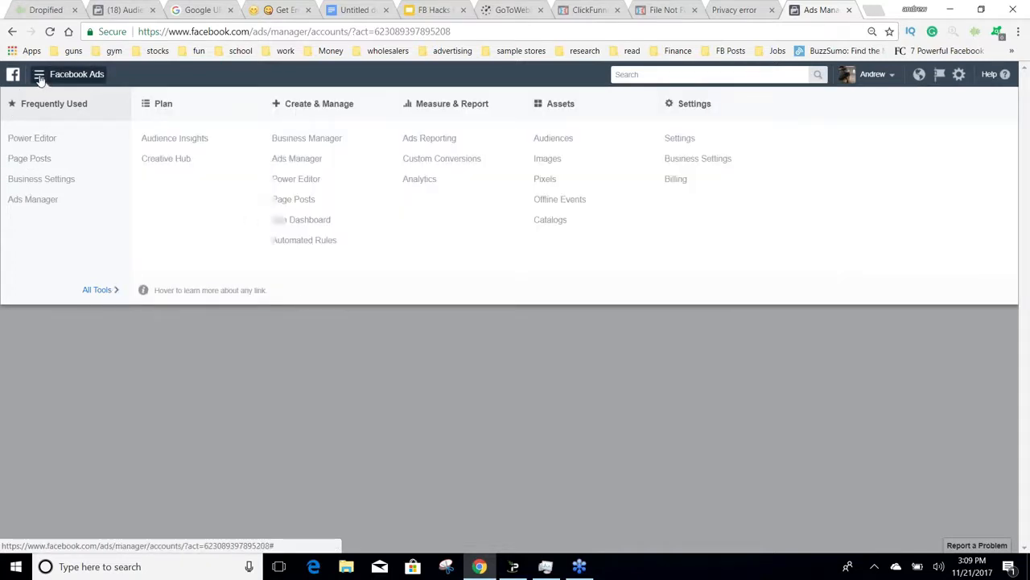
left_click(204, 143)
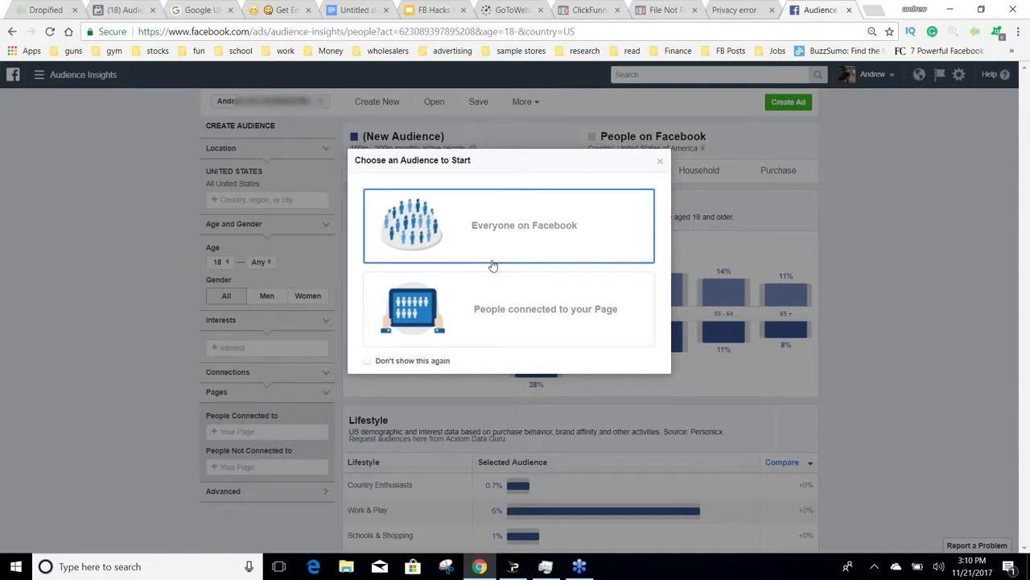
left_click(491, 252)
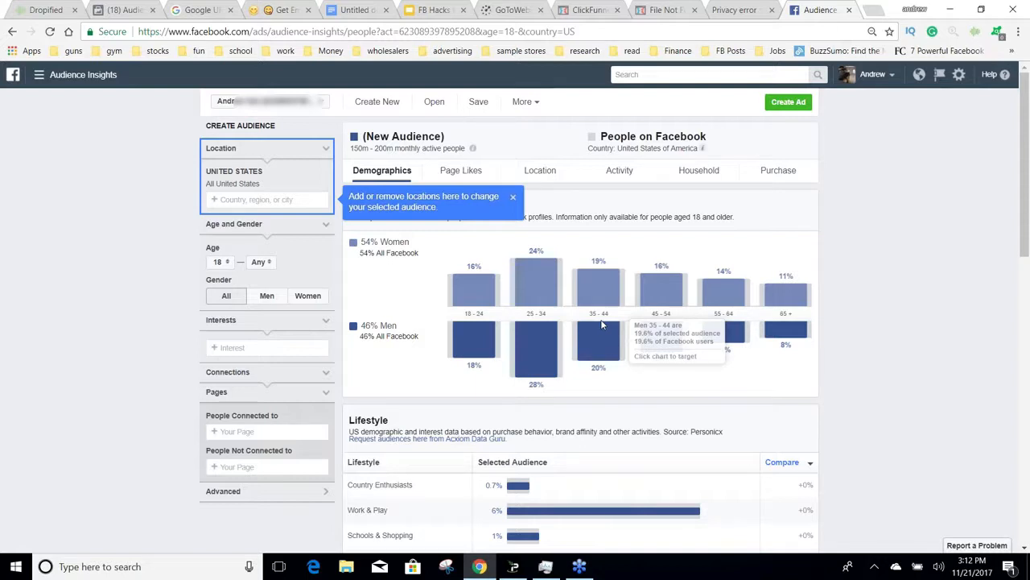
left_click(513, 198)
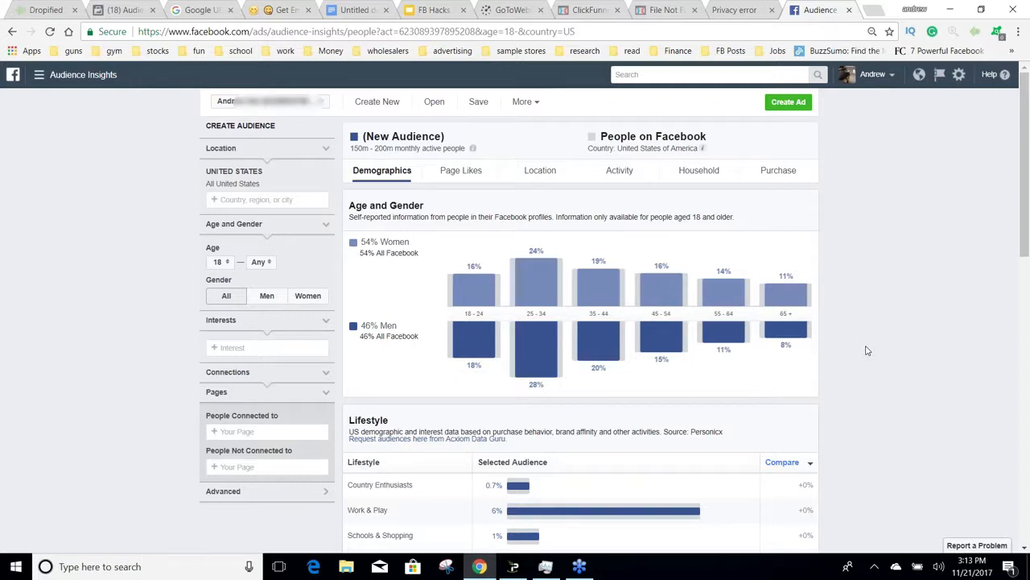
Step: Review the audience's demographics, including lifestyle, relationship status, education level and job title
scroll(867, 351, "down", 1)
scroll(868, 346, "down", 5)
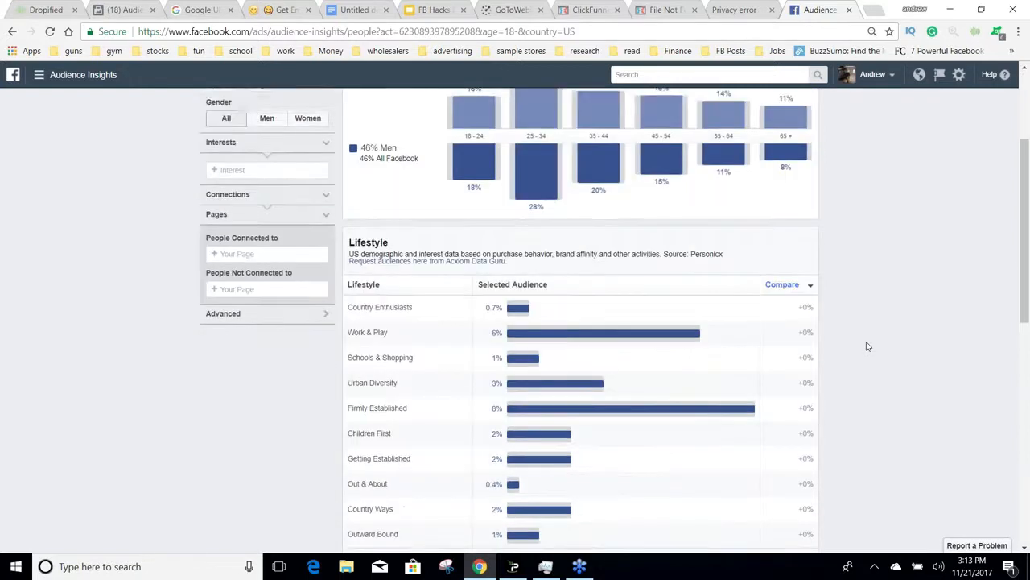
scroll(868, 346, "down", 2)
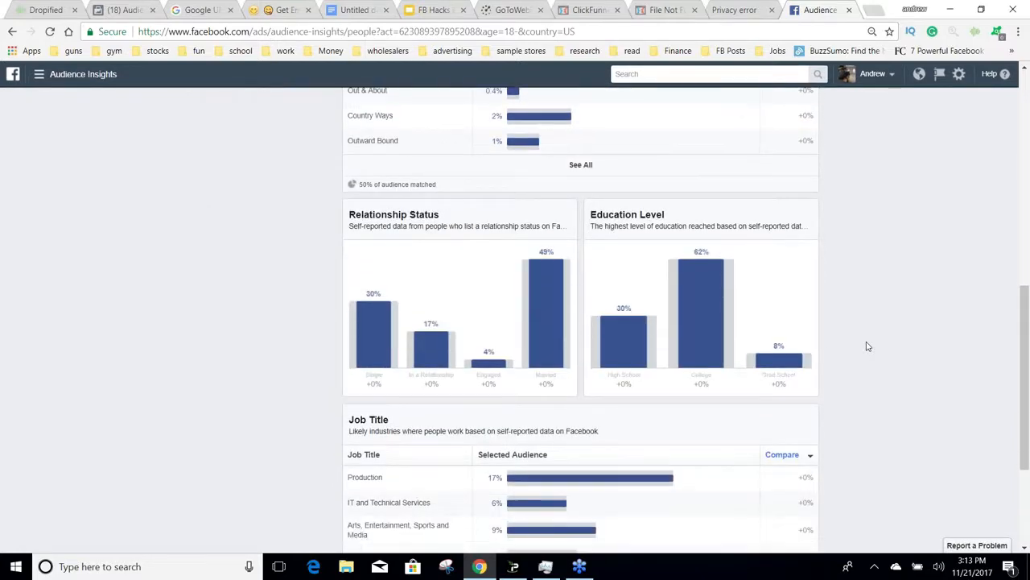
scroll(868, 347, "down", 2)
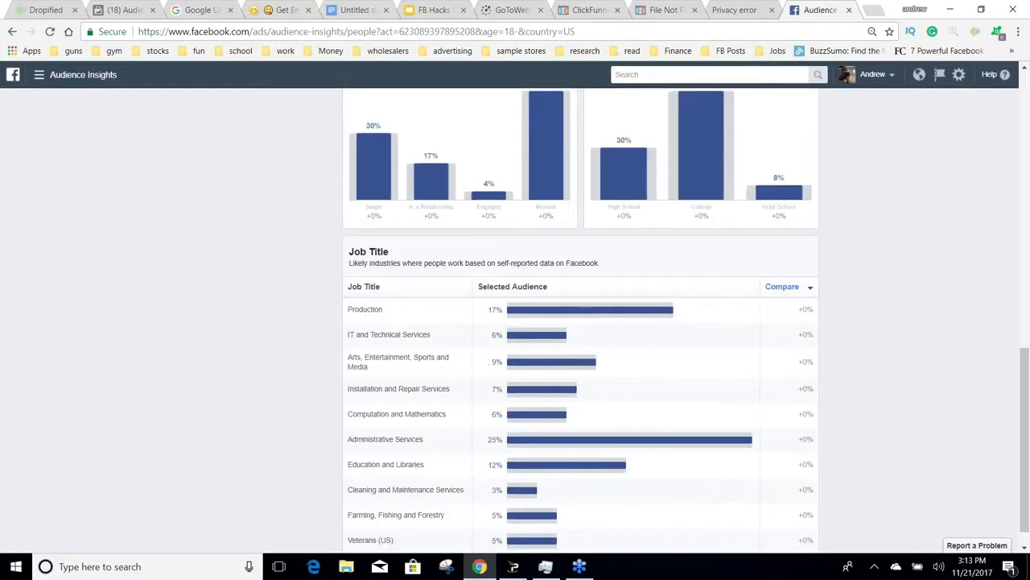
scroll(867, 346, "down", 1)
scroll(867, 346, "up", 1)
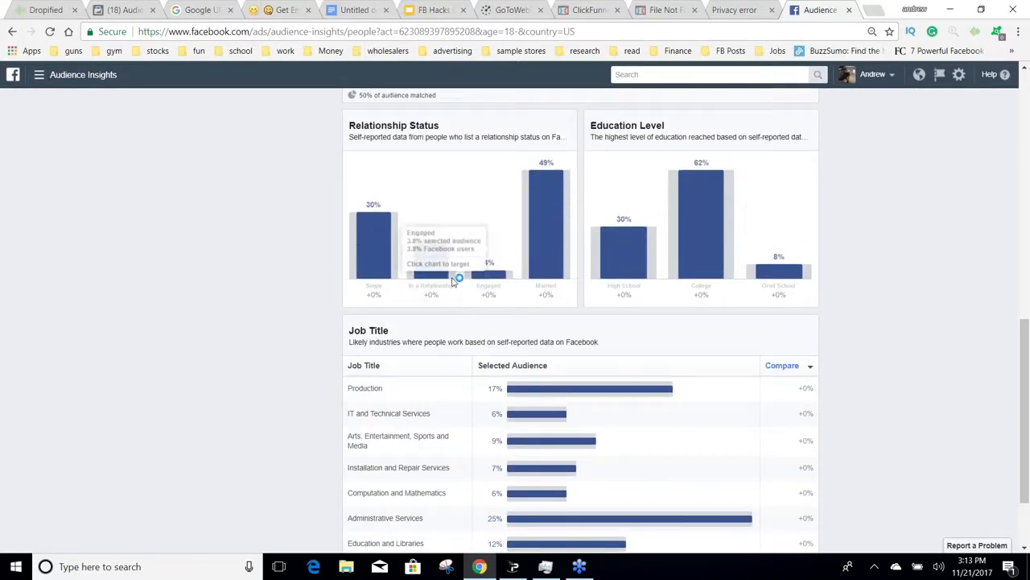
scroll(927, 331, "up", 2)
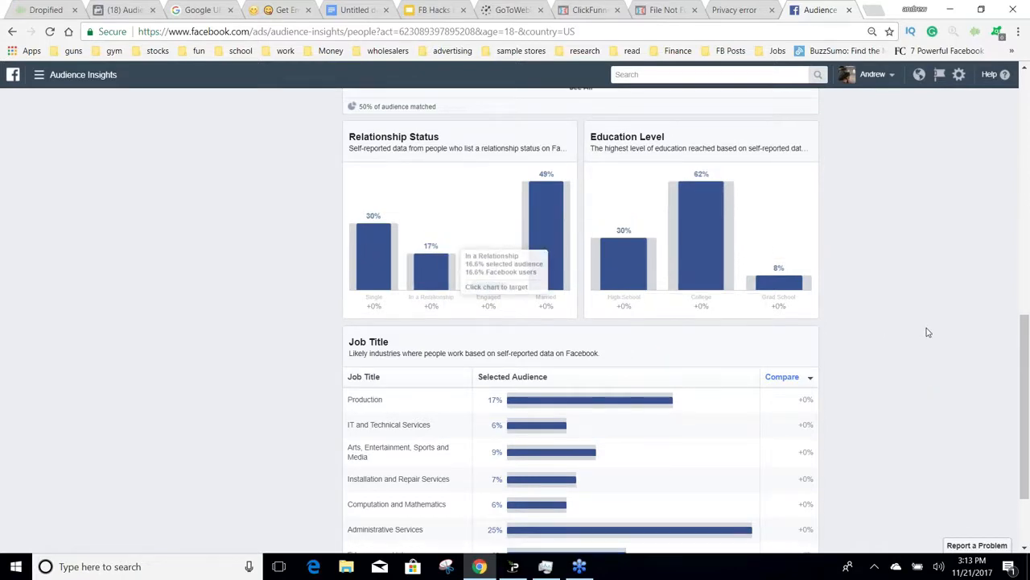
scroll(928, 332, "down", 3)
scroll(928, 332, "up", 10)
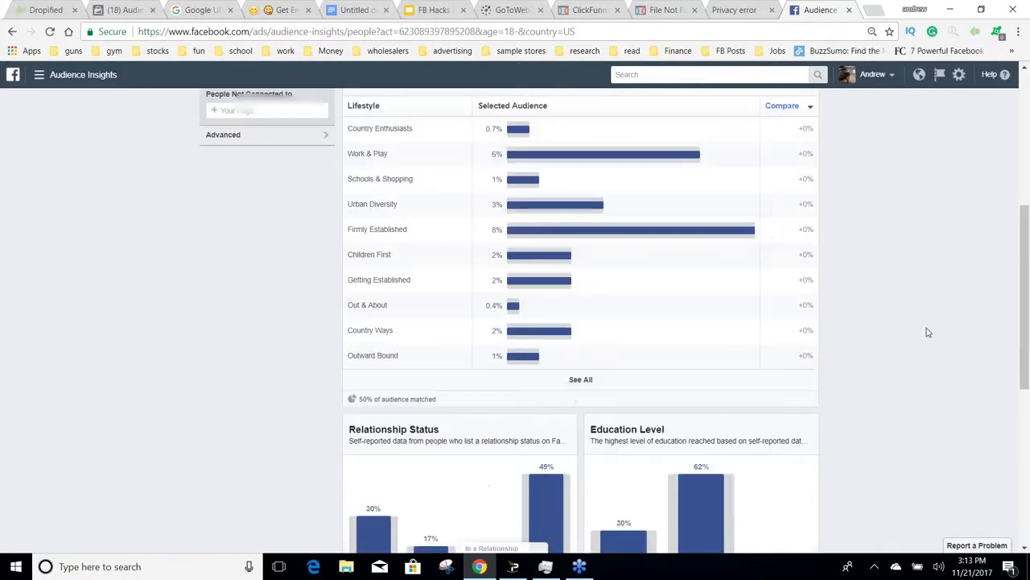
Step: Show the audience's page likes, add the interest Watch, and look over the top categories and related pages
left_click(457, 173)
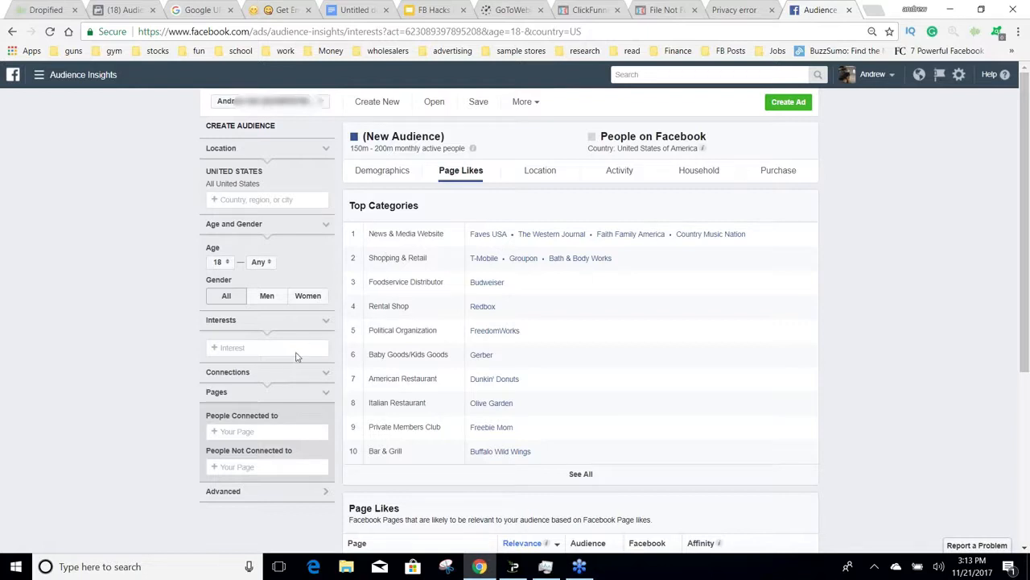
left_click(297, 347)
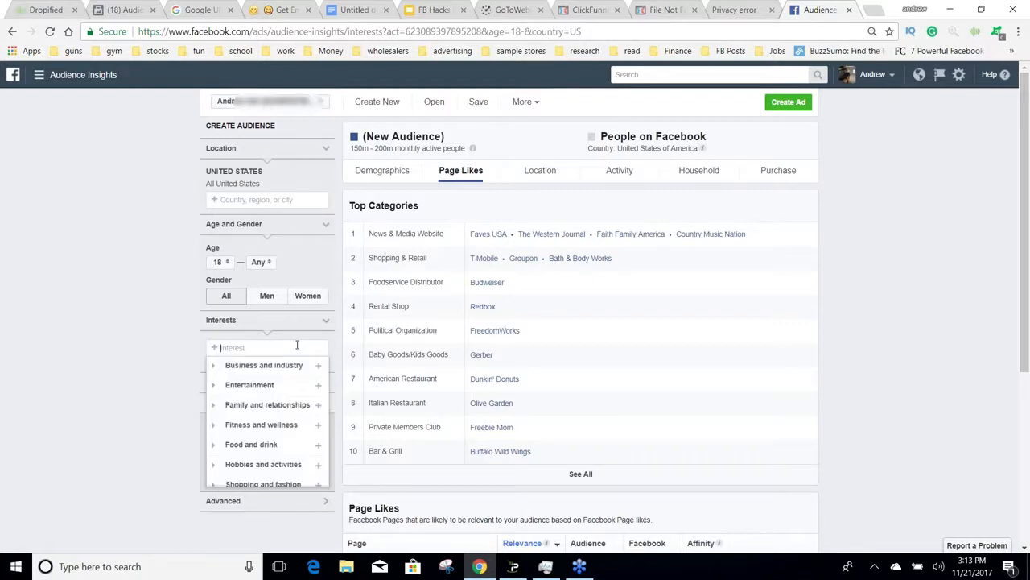
type("watc")
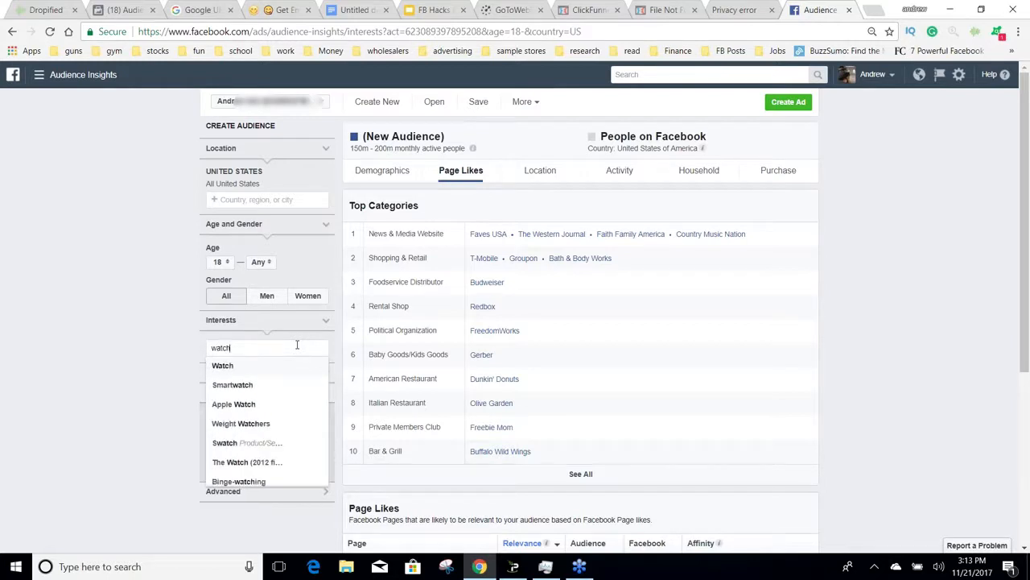
type("h")
key("Return")
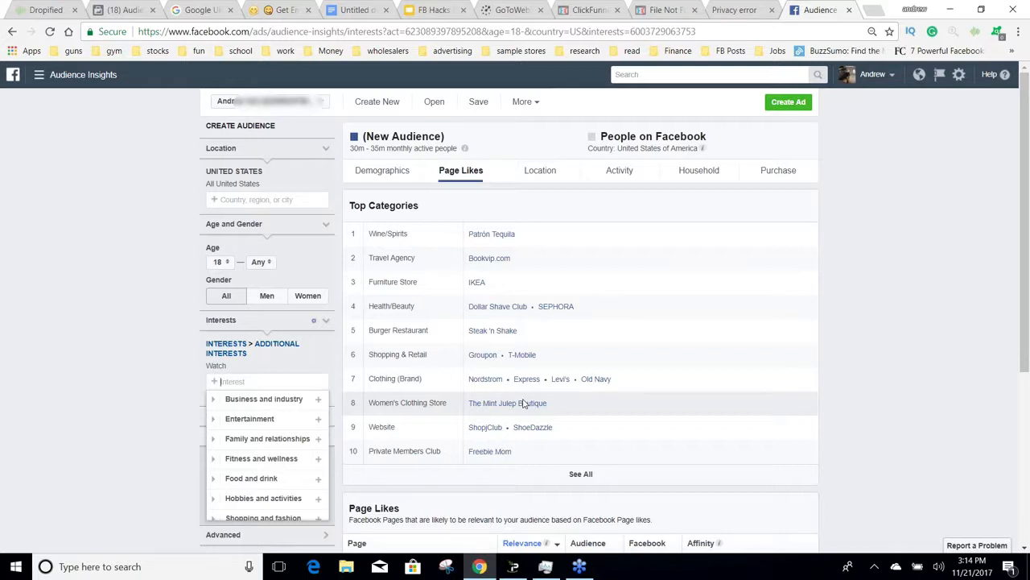
scroll(903, 357, "down", 1)
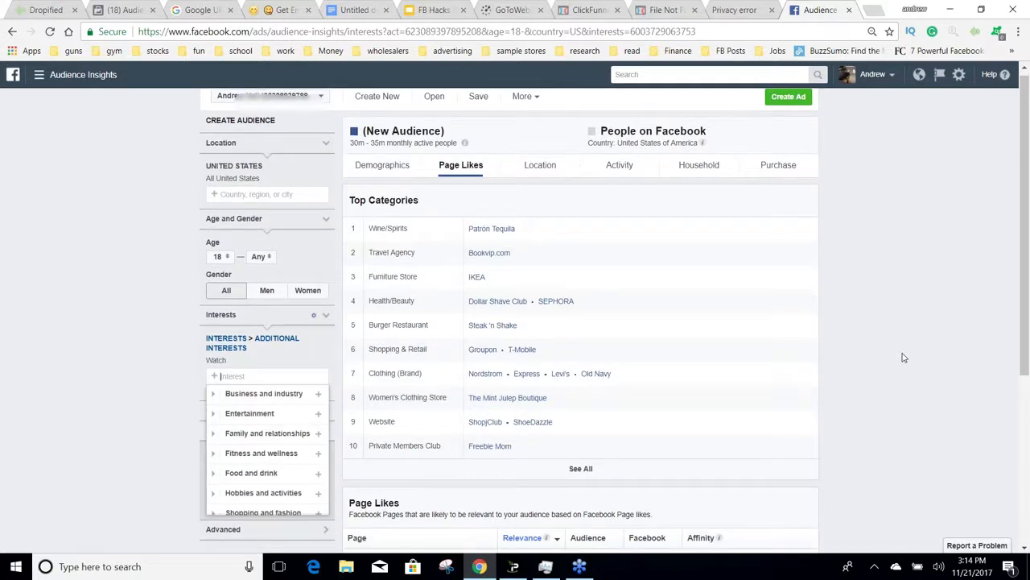
scroll(903, 358, "down", 2)
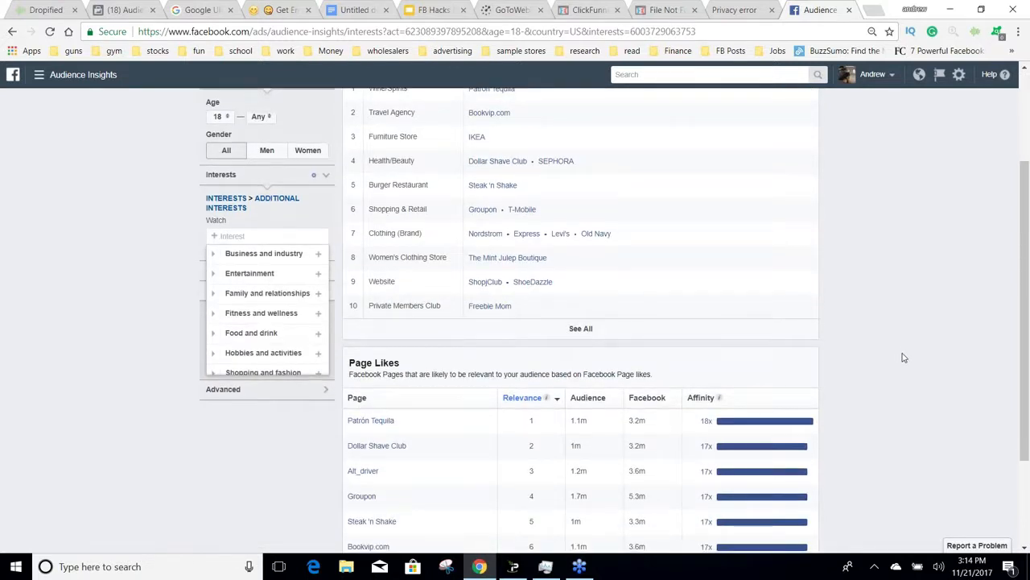
scroll(903, 357, "up", 1)
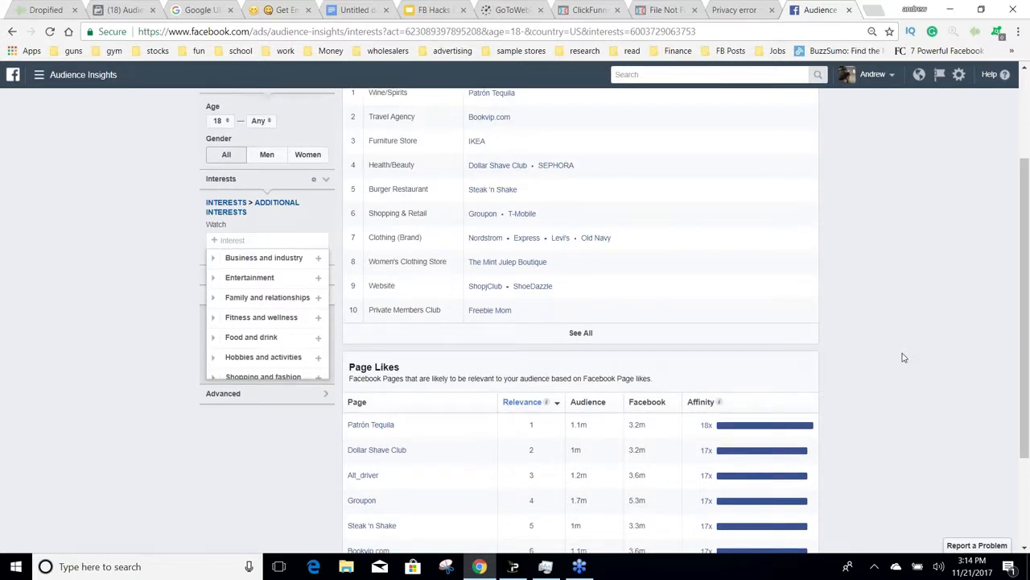
scroll(903, 357, "up", 2)
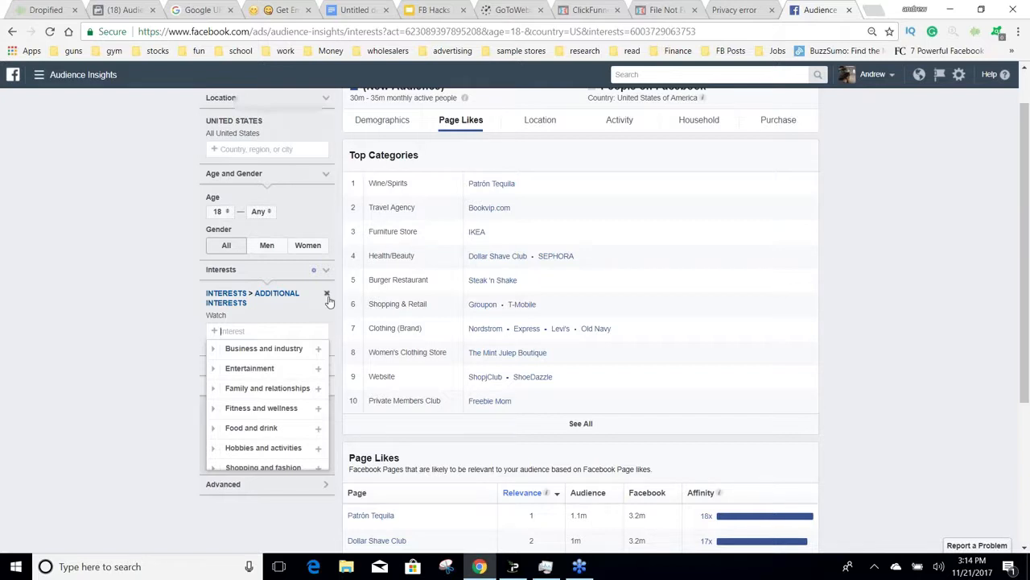
Step: Replace the Watch interest with Rolex, found by searching for "rolex watch"
left_click(327, 295)
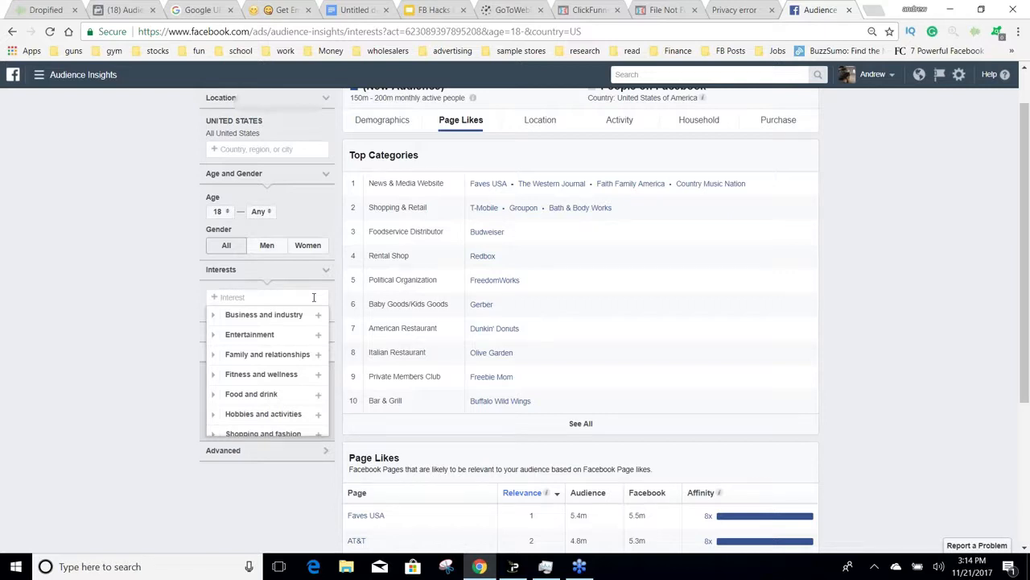
type("rolex w")
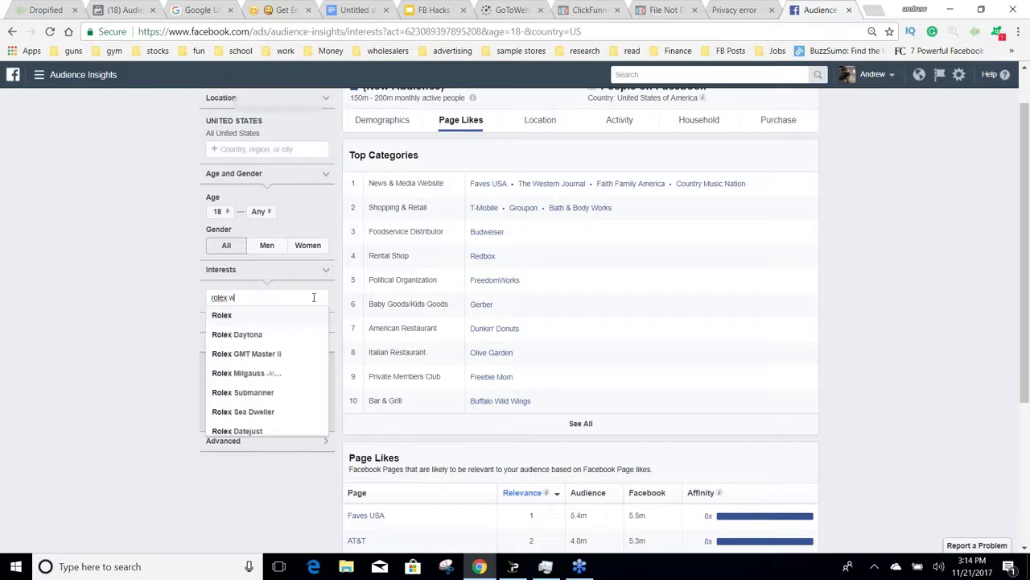
type("atch")
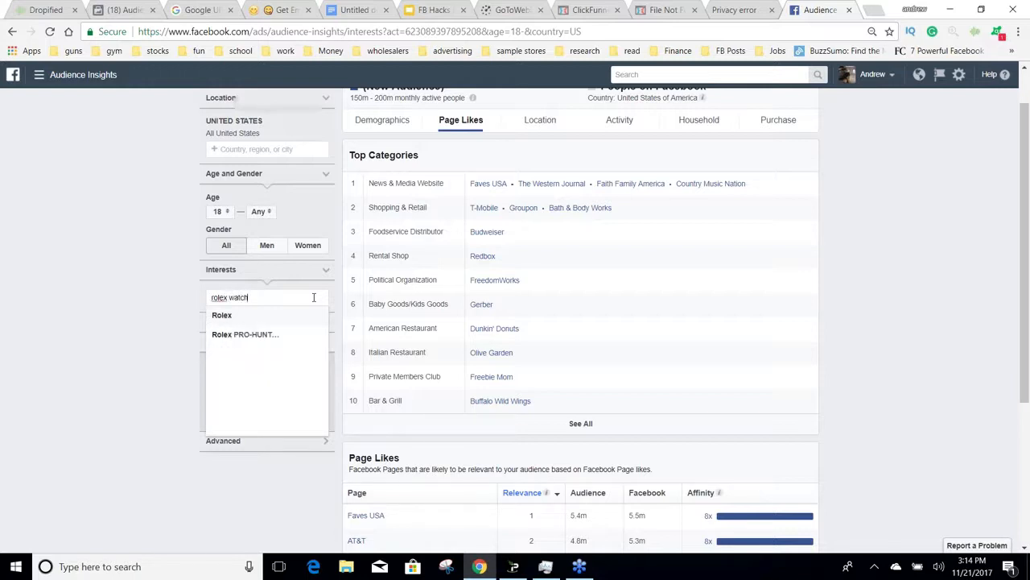
left_click(260, 318)
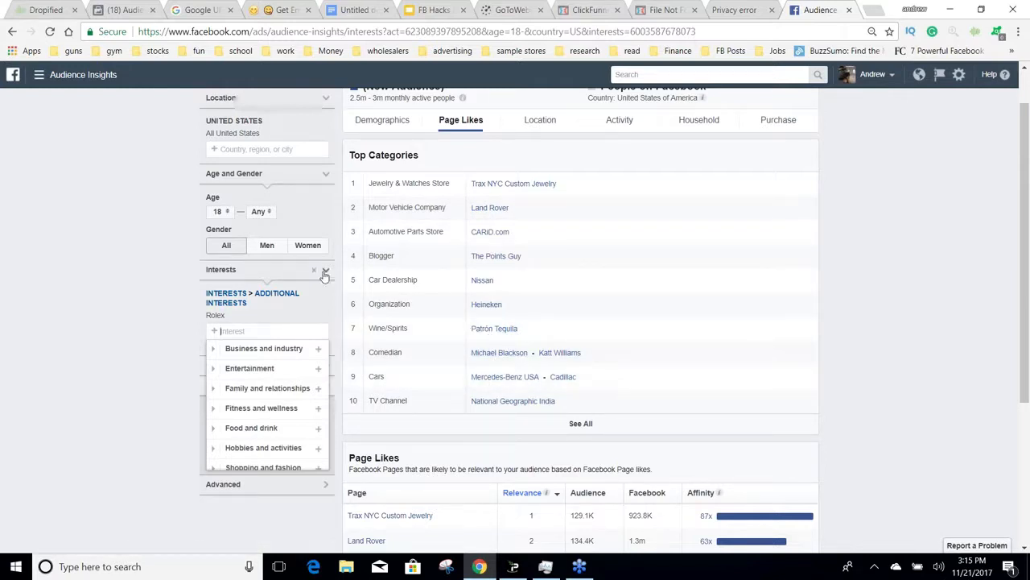
Step: Replace the Rolex interest with Swatch to check its page likes, and clear that interest again
mouse_move(295, 319)
left_click(326, 317)
type("w")
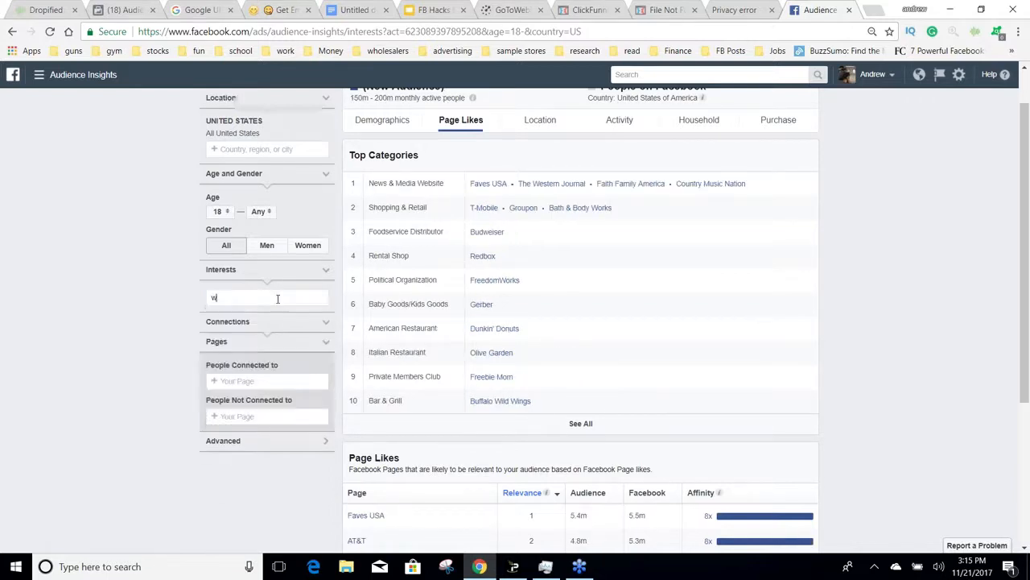
type("atch")
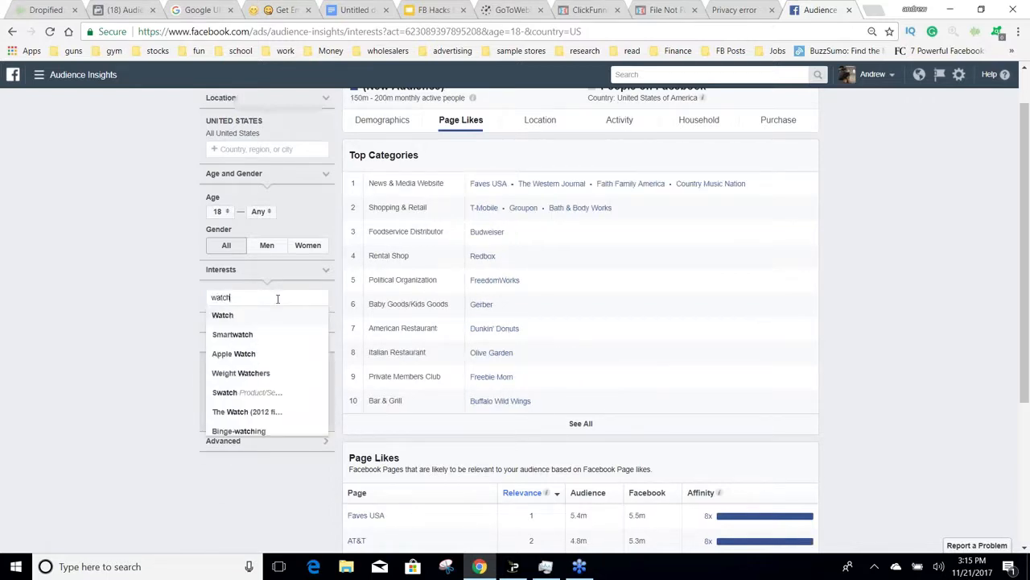
left_click(251, 390)
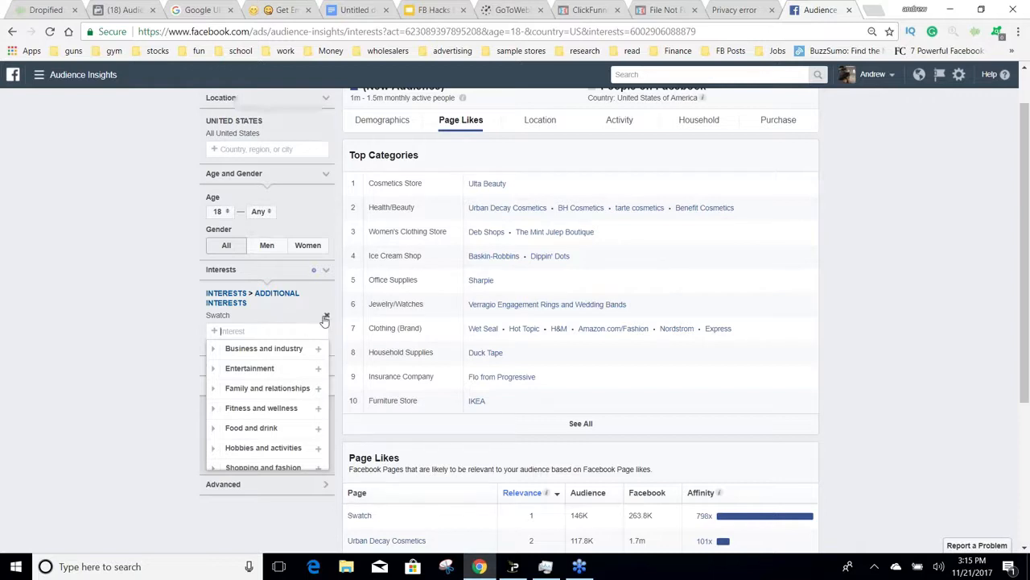
left_click(325, 316)
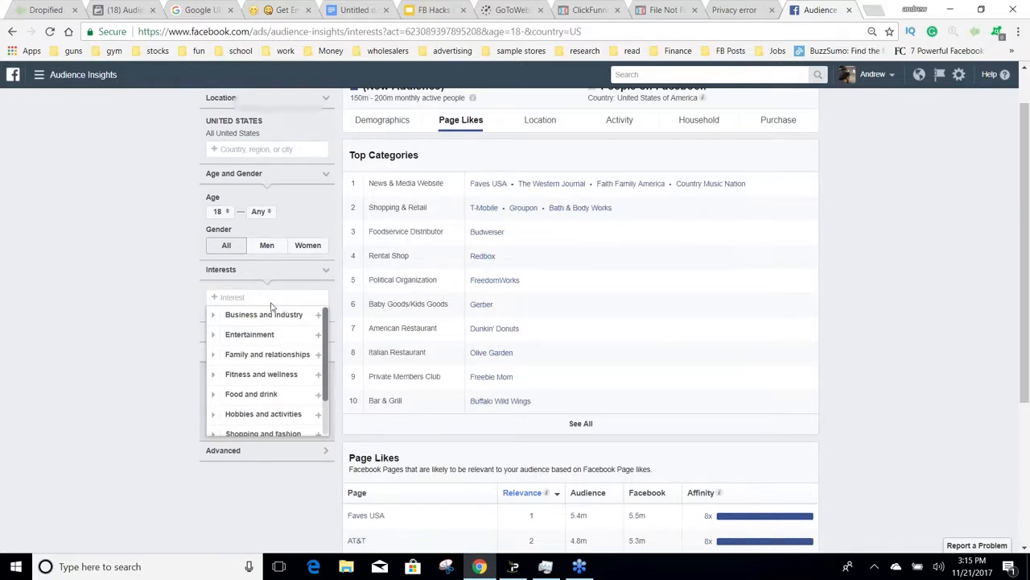
Step: Switch to the Marketing Mensa business account's Audience Insights page and open its ad sets in Power Editor
left_click(117, 10)
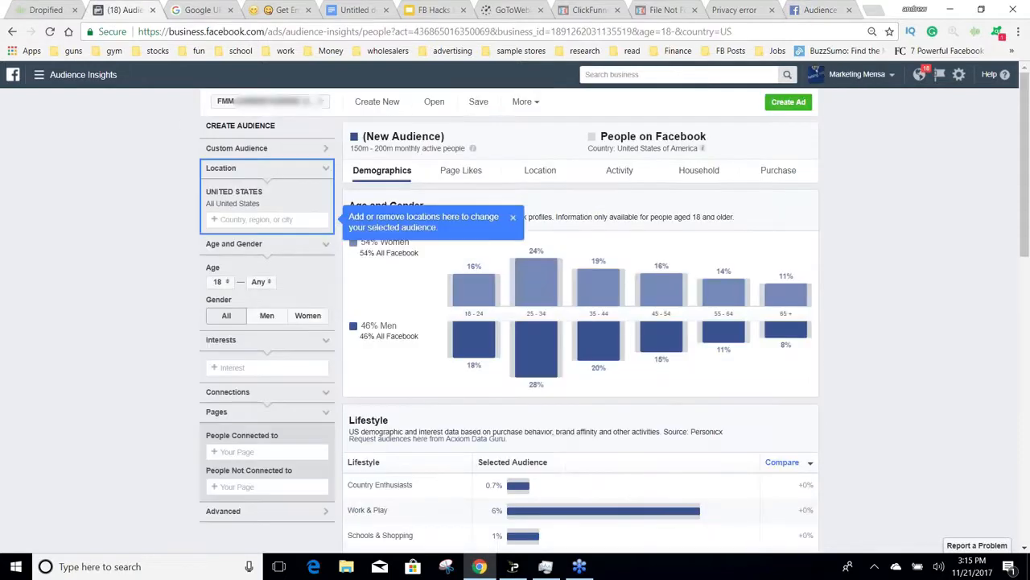
left_click(39, 74)
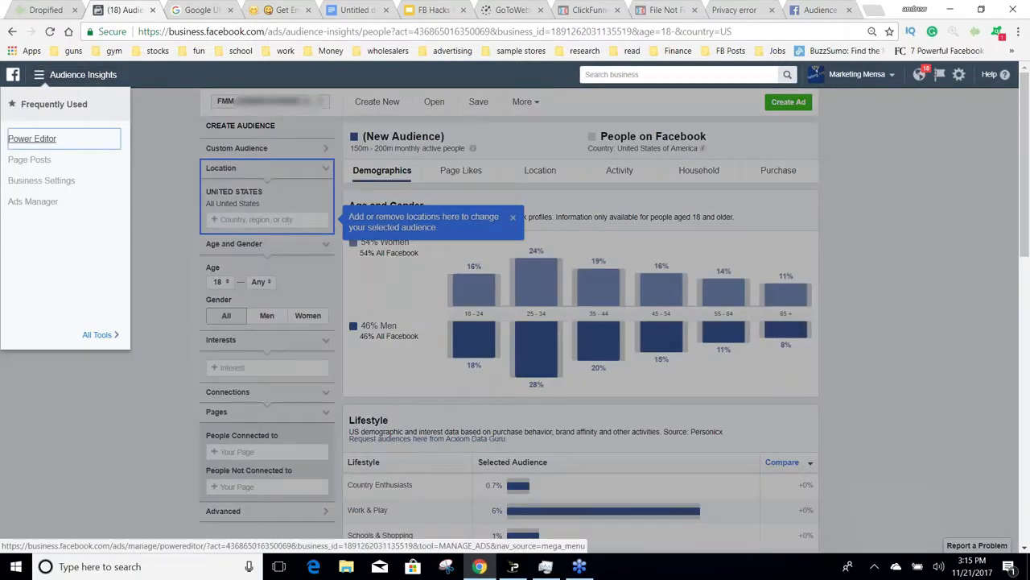
left_click(32, 139)
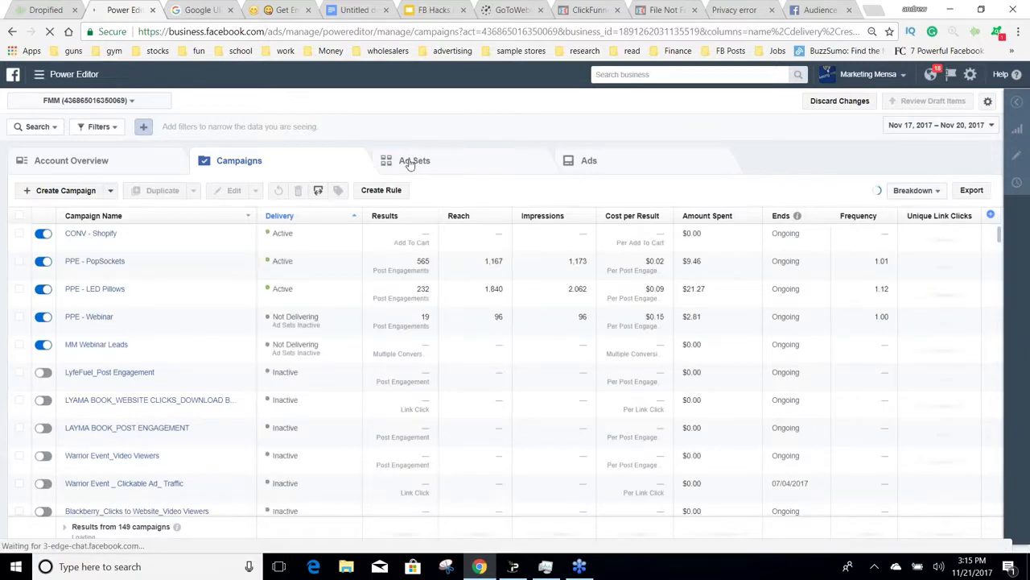
left_click(410, 164)
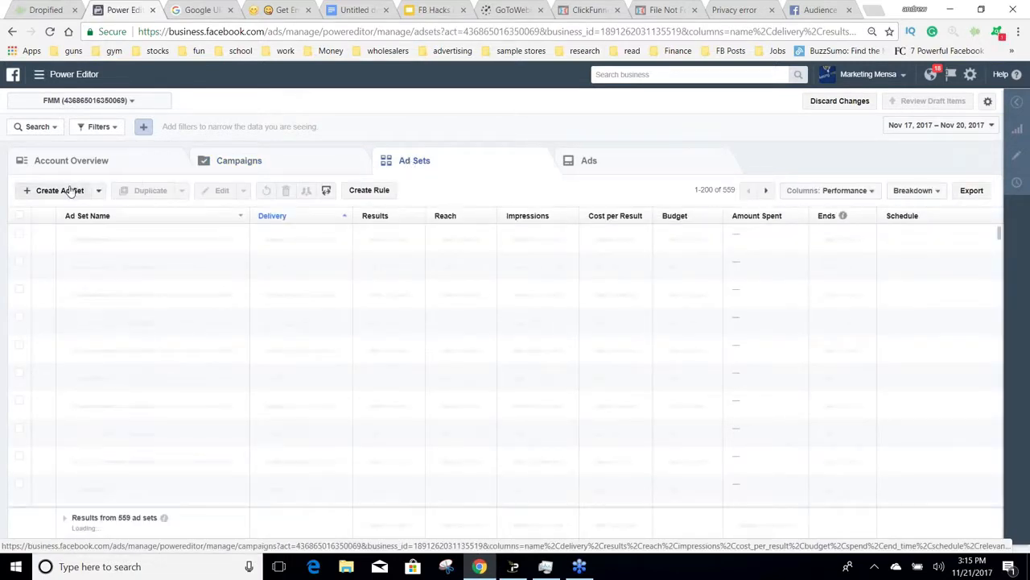
Step: Duplicate the ad set "CONV - PopSockets - Viral" once into its original campaign
left_click(68, 190)
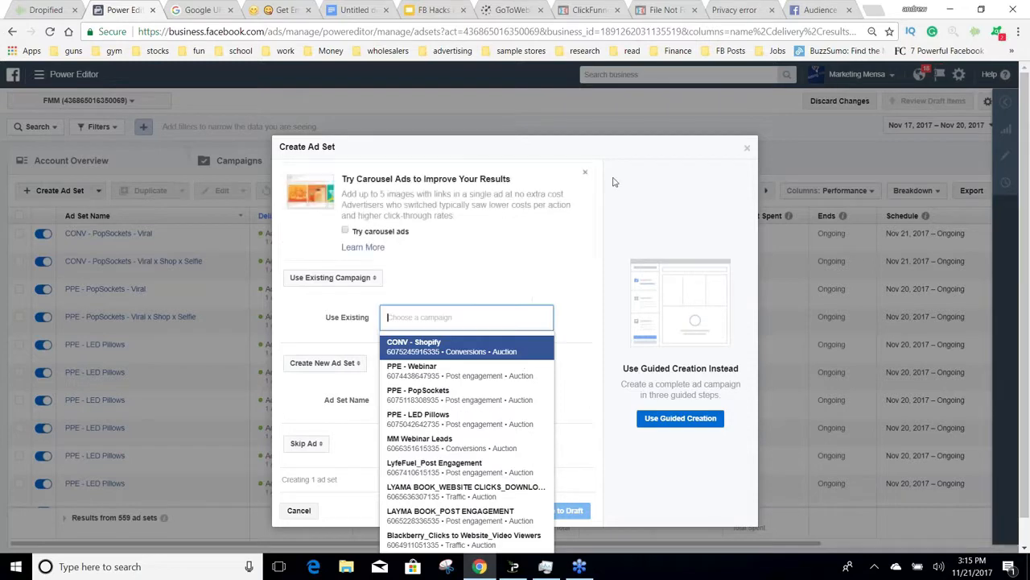
left_click(748, 116)
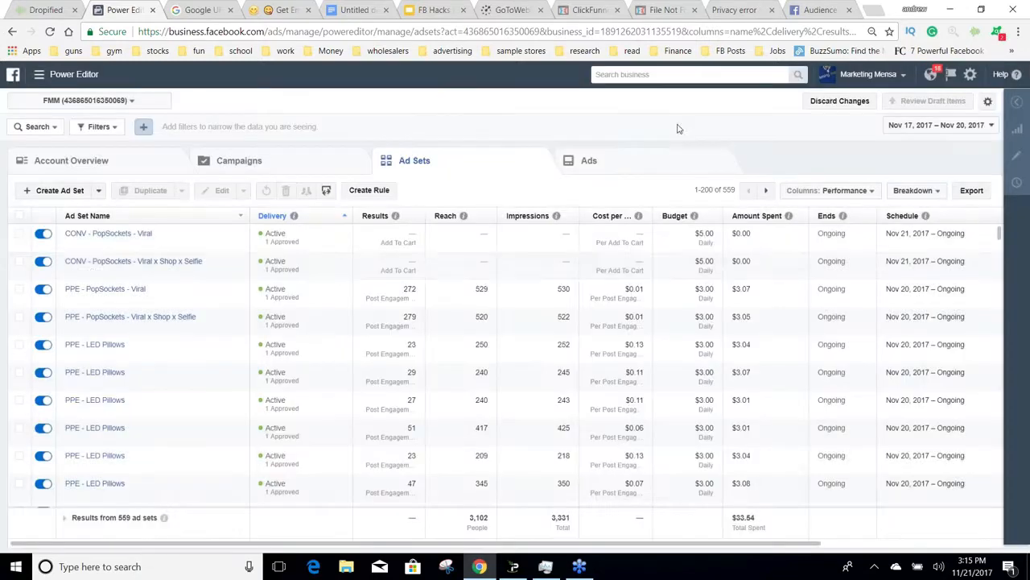
left_click(154, 243)
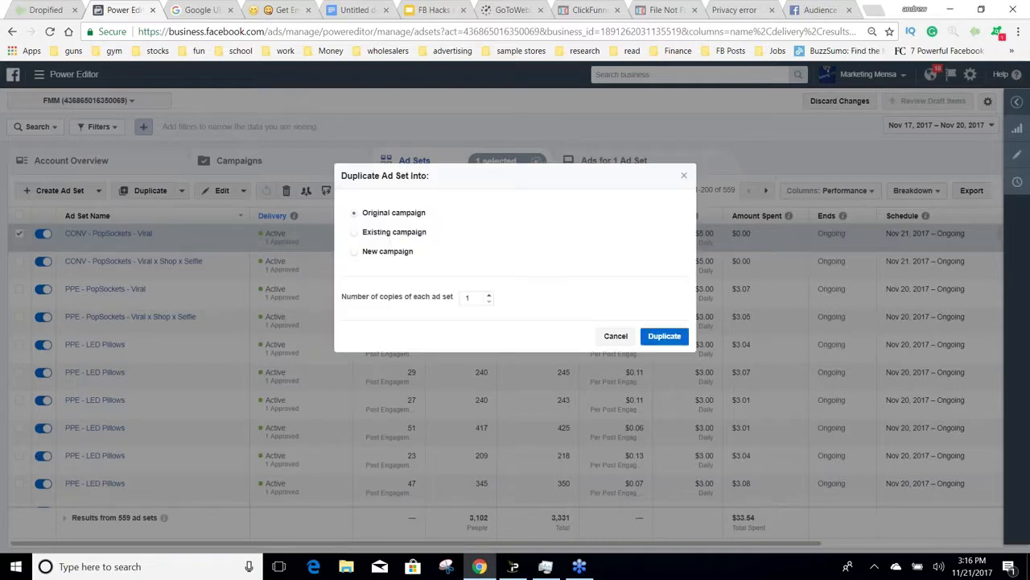
left_click(664, 336)
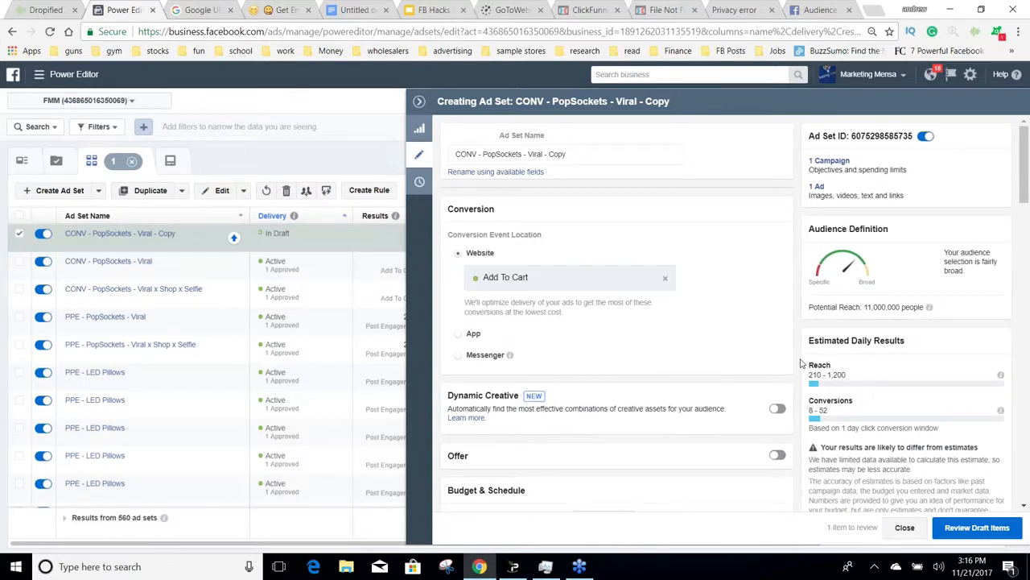
scroll(797, 363, "down", 3)
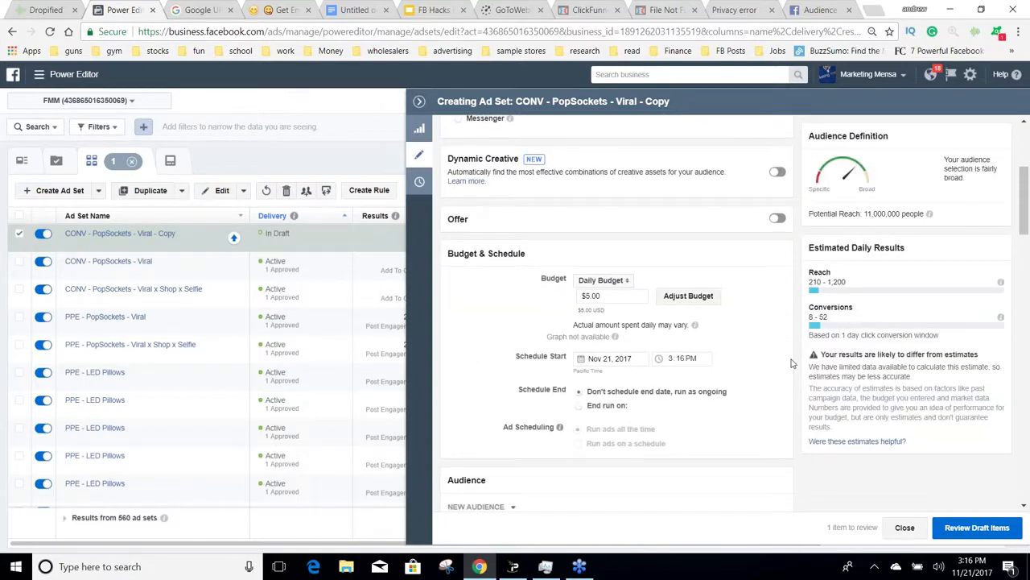
Step: Remove the 9GAG, The LAD Bible and UNILAD interests from the duplicated ad set's detailed targeting
scroll(792, 364, "down", 4)
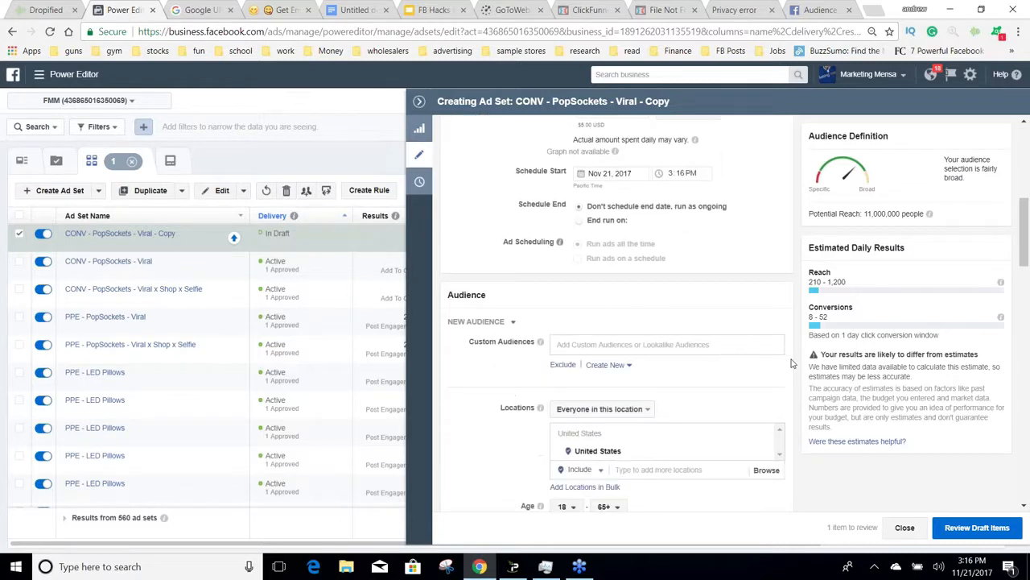
scroll(792, 364, "down", 3)
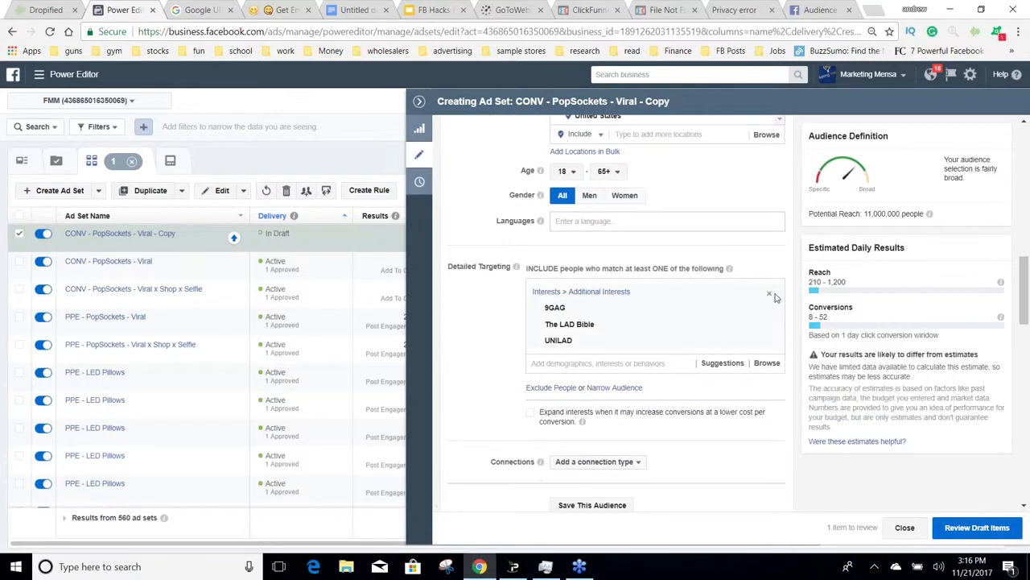
left_click(768, 293)
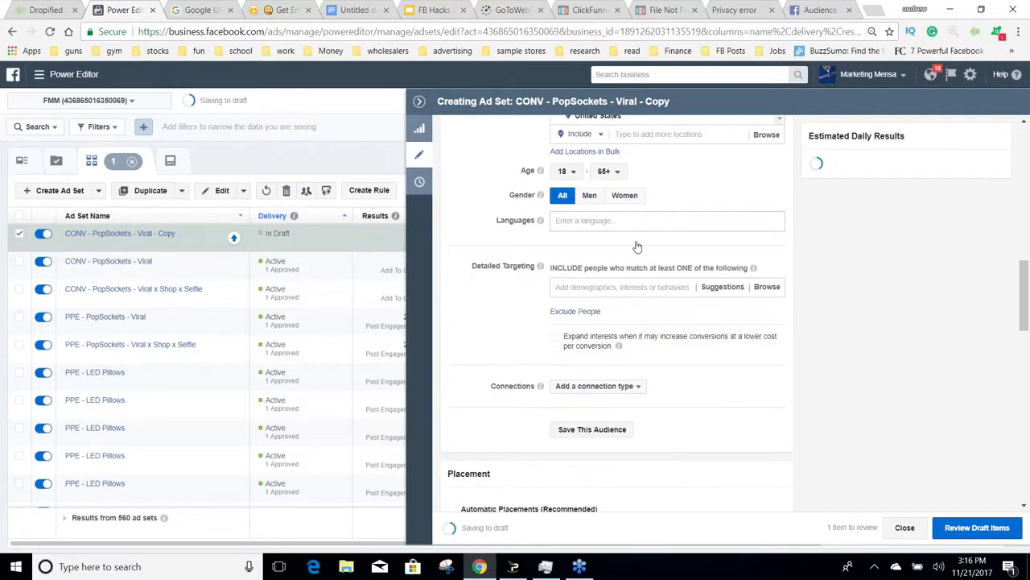
left_click(622, 287)
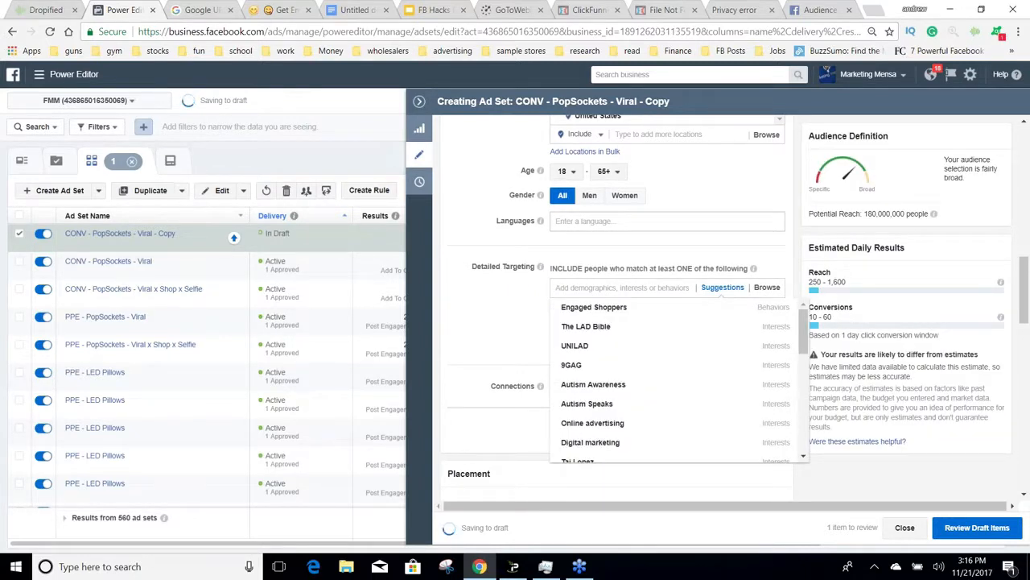
key("Escape")
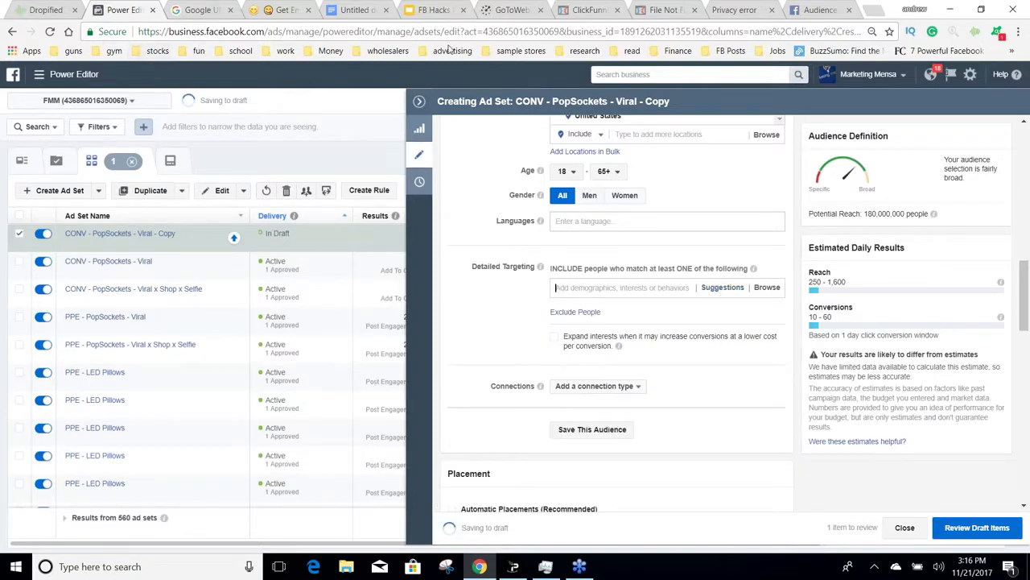
Step: Add the Rolex interest to the duplicated ad set's detailed targeting, found by searching for "rolex watch"
left_click(817, 10)
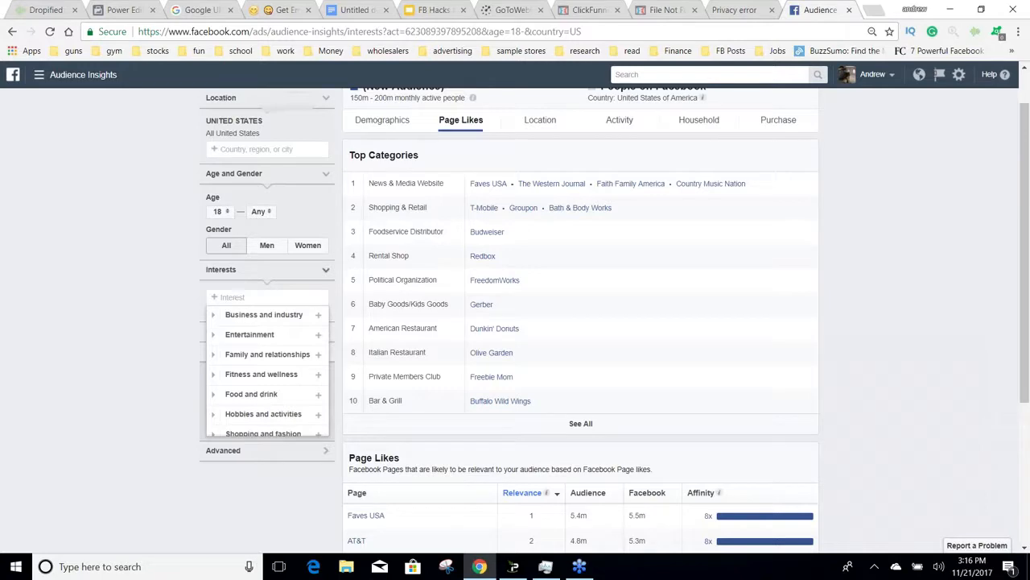
left_click(123, 10)
left_click(634, 288)
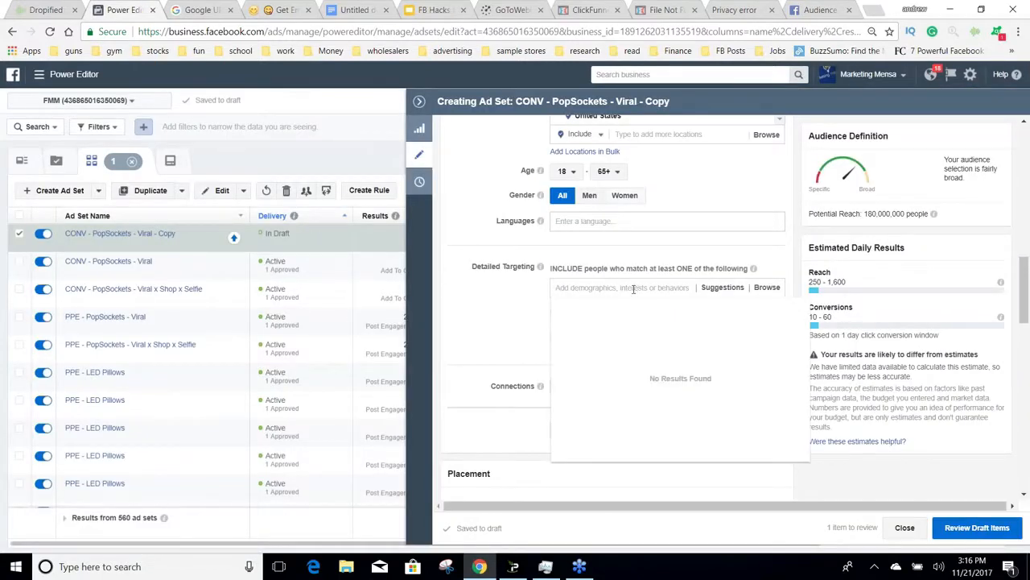
type("rolex watch")
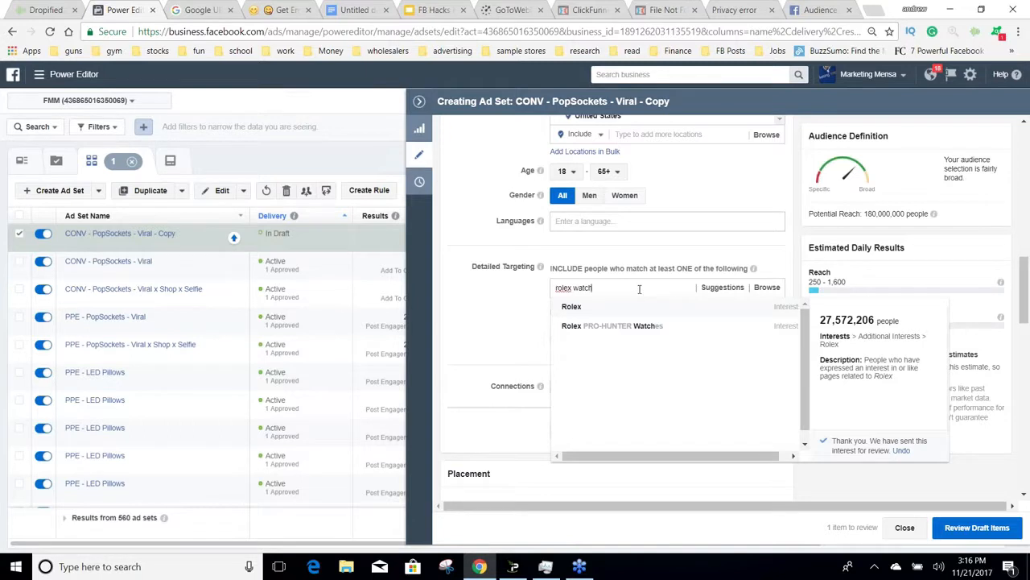
key("Return")
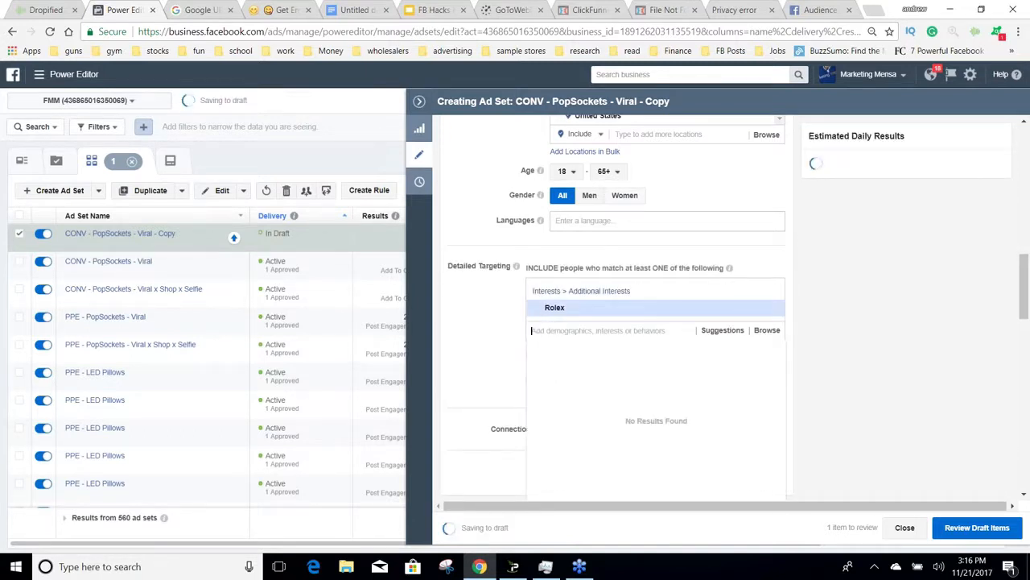
Step: Review the interests suggested alongside Rolex in detailed targeting and their audience sizes
left_click(721, 335)
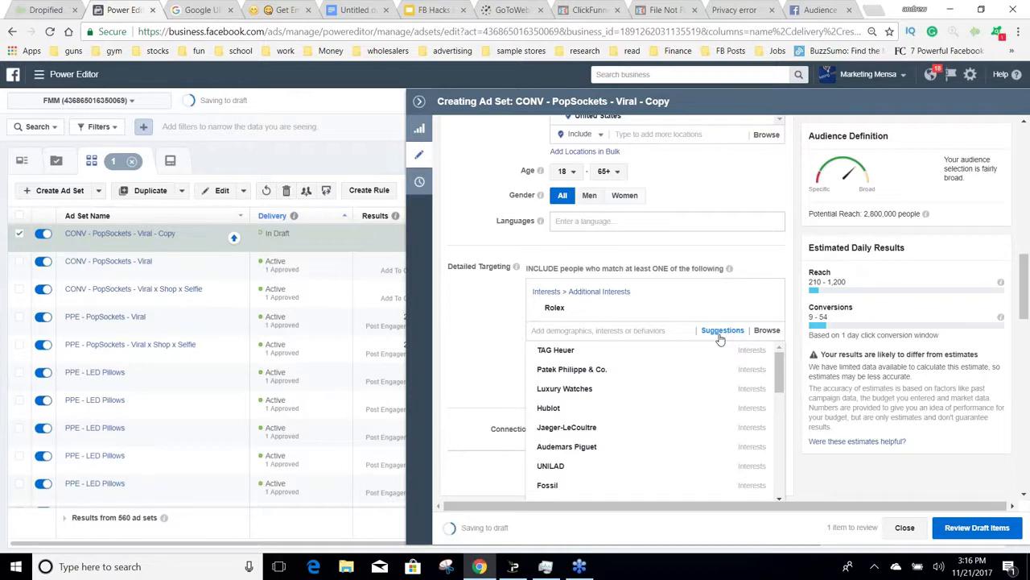
mouse_move(612, 378)
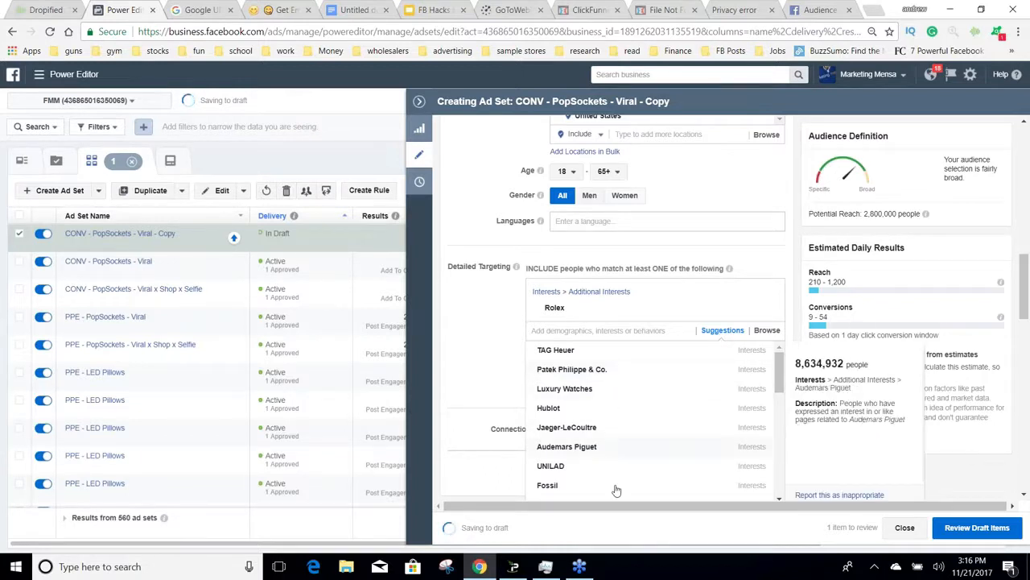
mouse_move(615, 465)
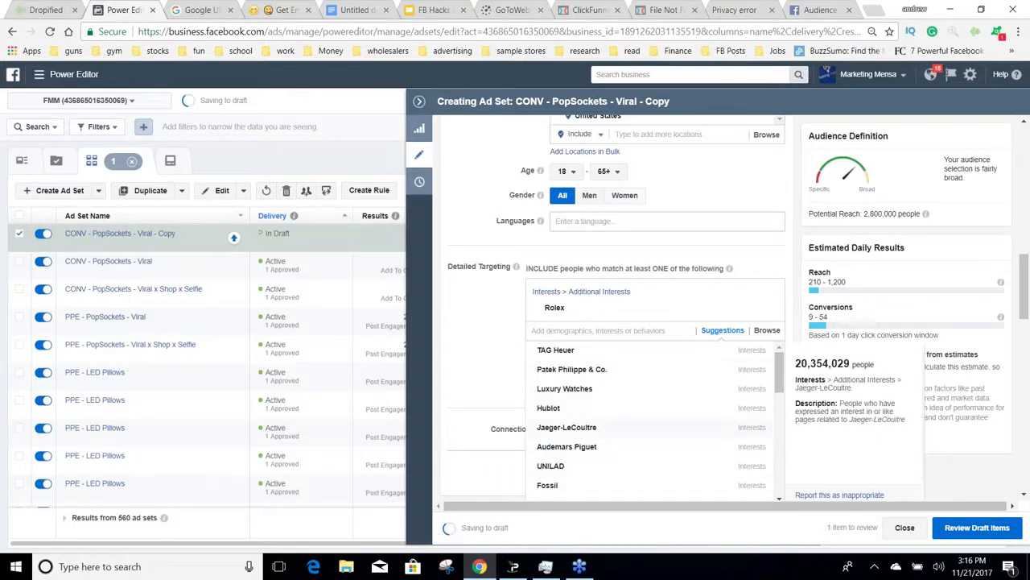
left_click(707, 341)
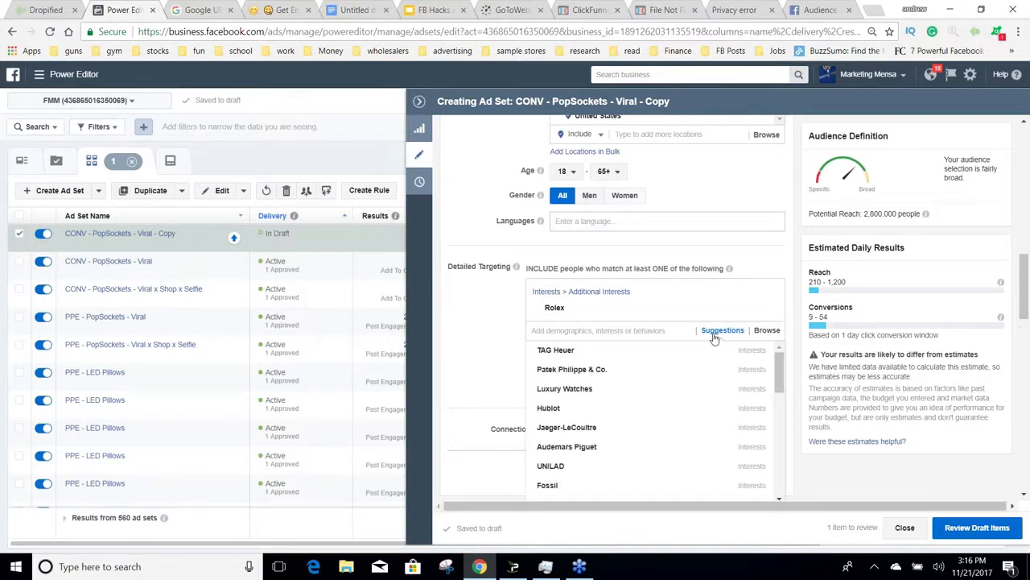
mouse_move(780, 365)
left_mouse_down()
mouse_move(781, 402)
mouse_move(781, 356)
left_mouse_up()
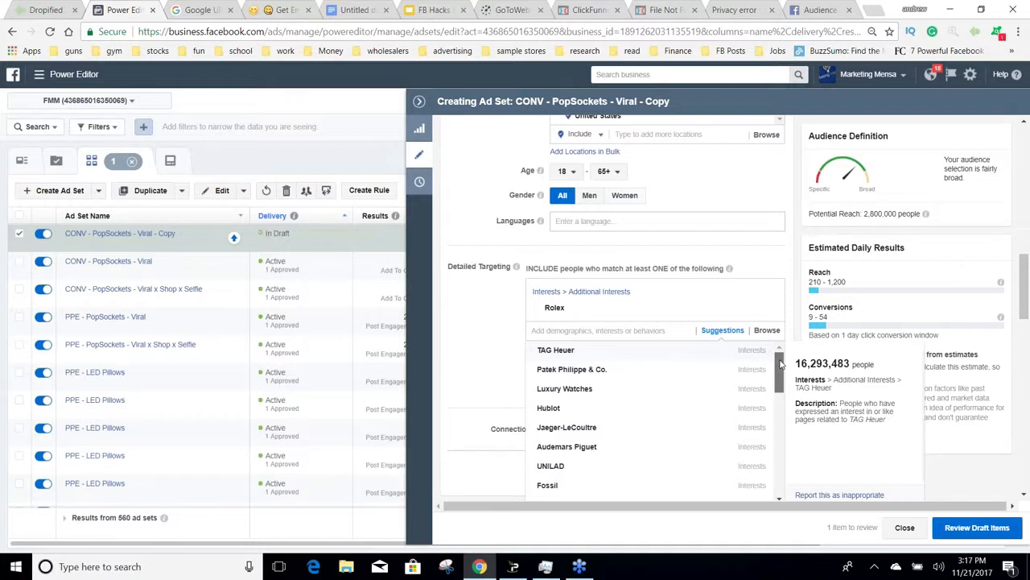
left_click_drag(780, 363, 780, 368)
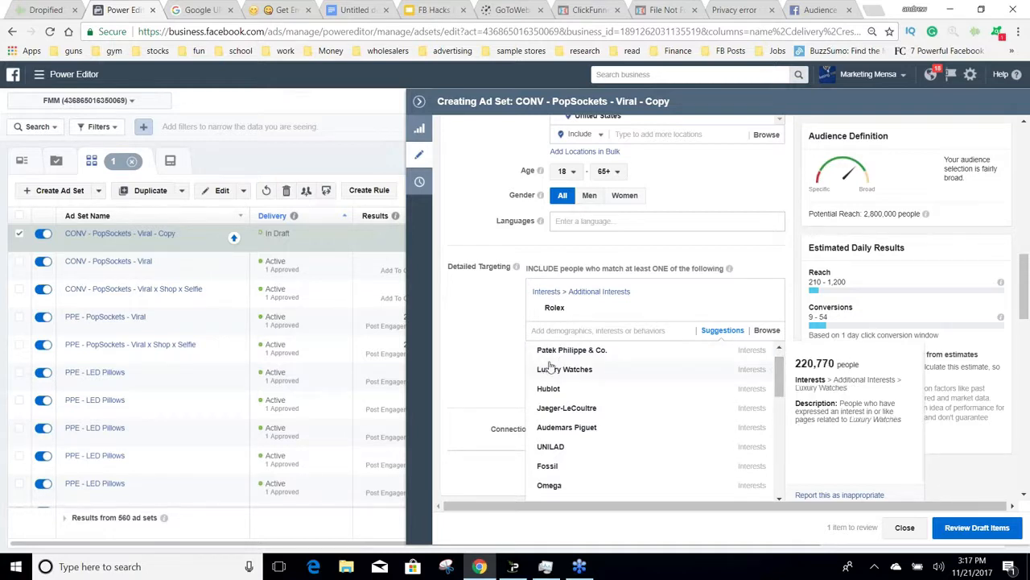
Step: Switch to Audience Insights, add the Luxury Watches interest and check the affinity of its related page likes
left_click(819, 10)
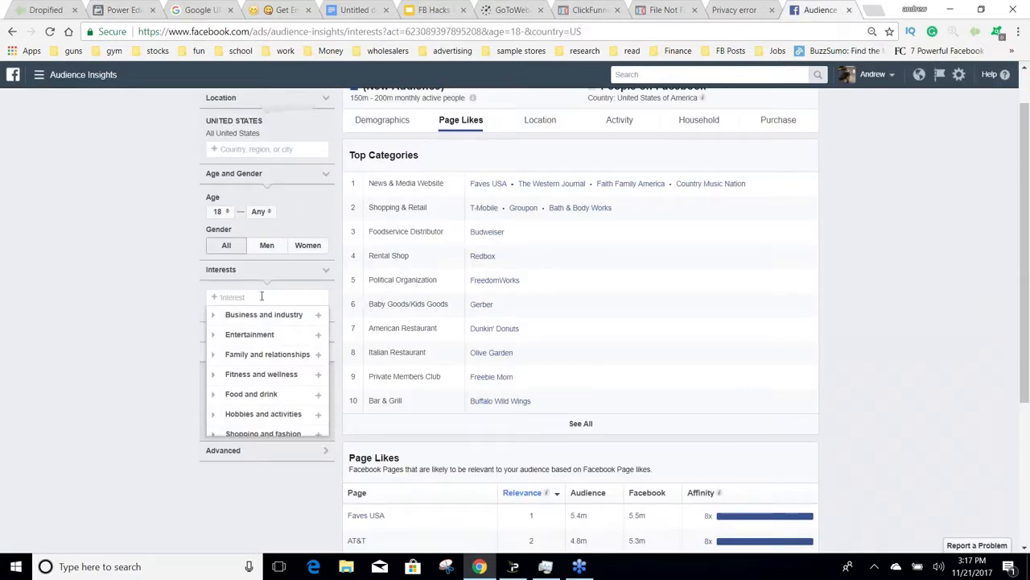
type("luxury ")
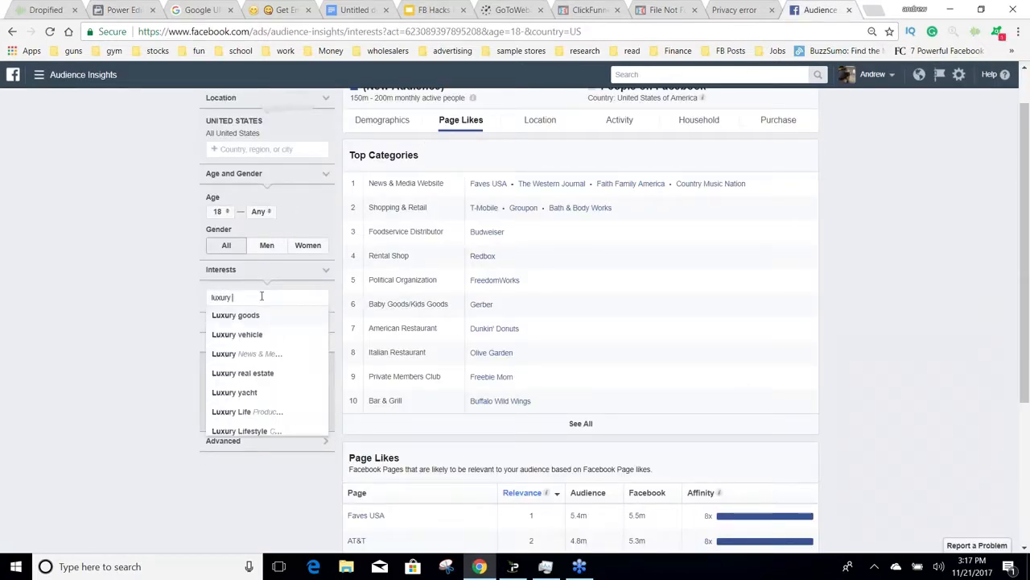
type("watch")
key("Return")
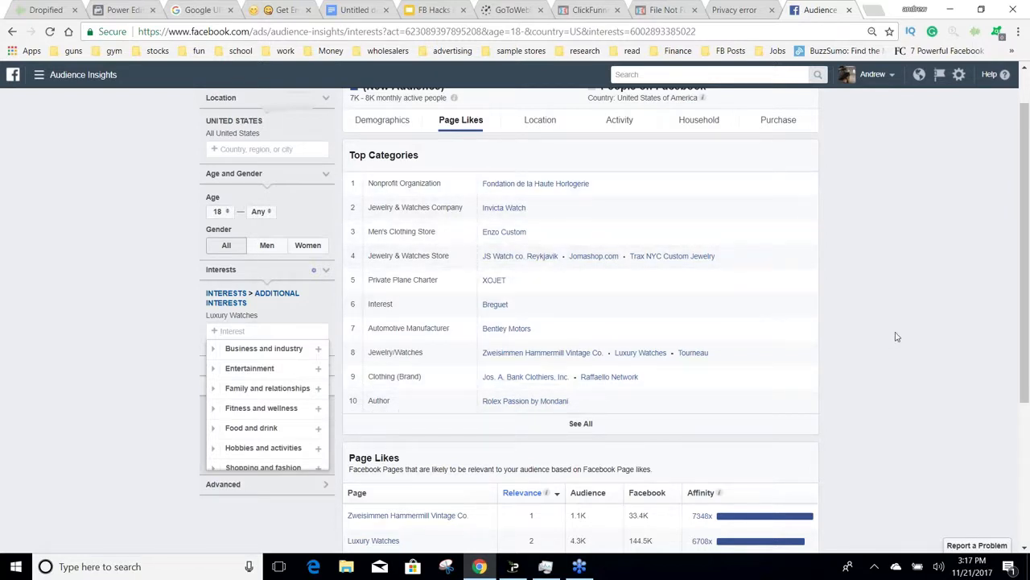
scroll(892, 314, "down", 2)
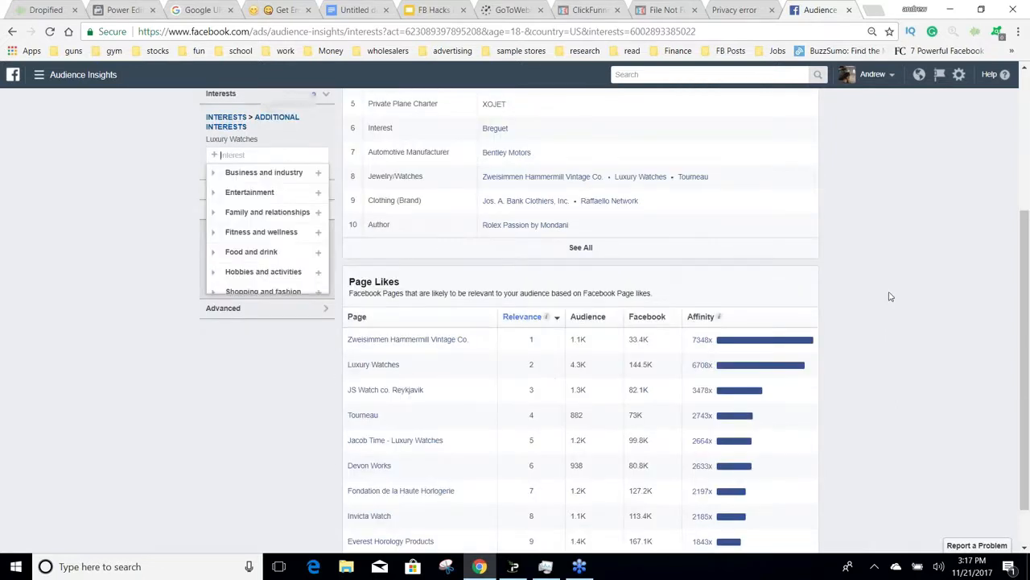
scroll(890, 294, "down", 1)
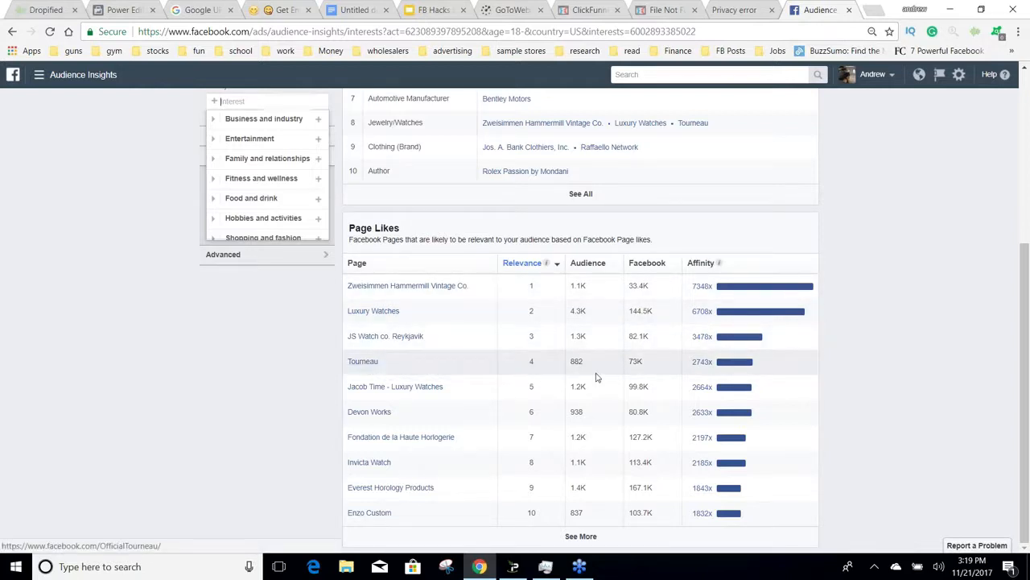
mouse_move(698, 363)
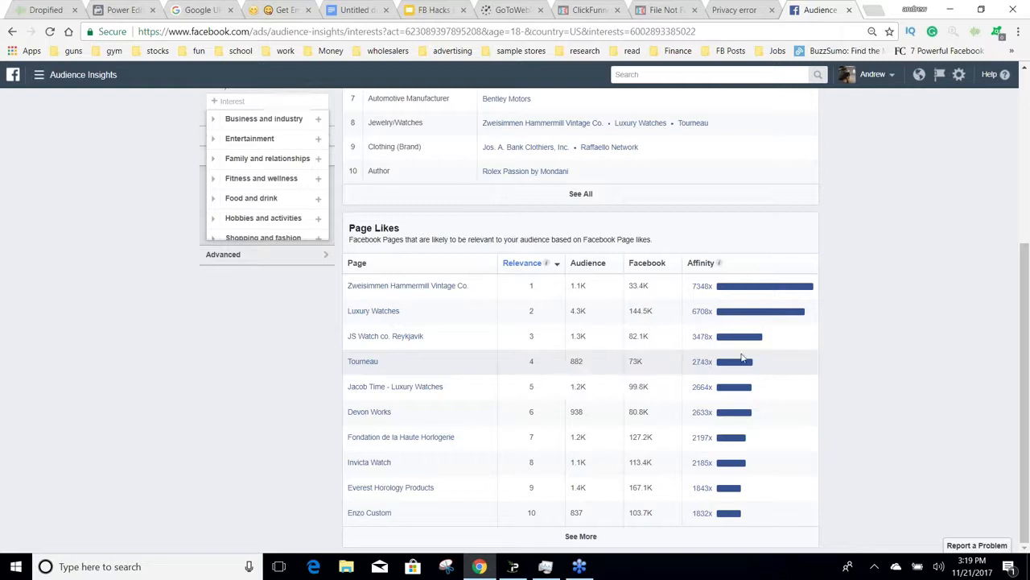
scroll(914, 308, "up", 3)
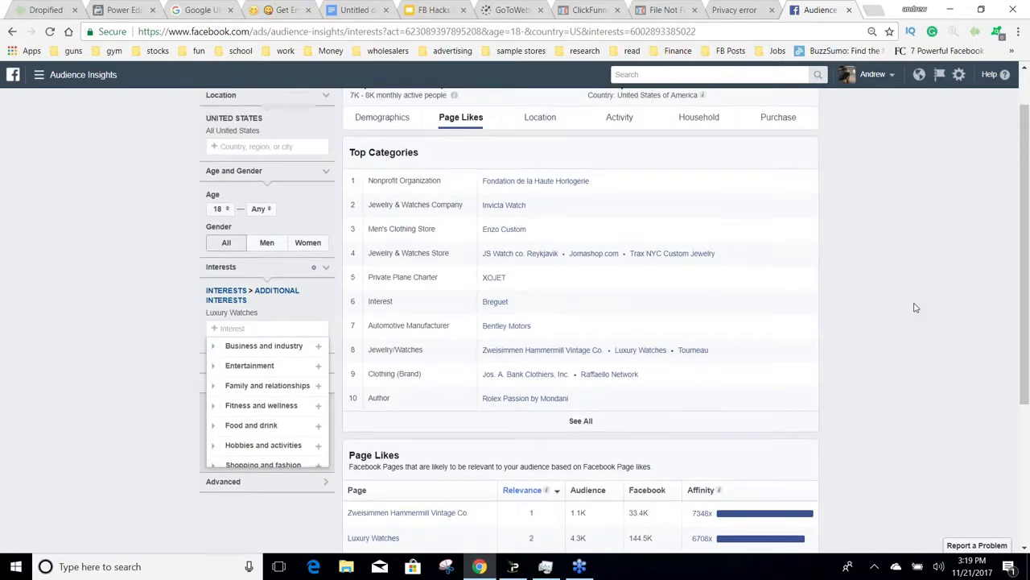
scroll(856, 324, "down", 1)
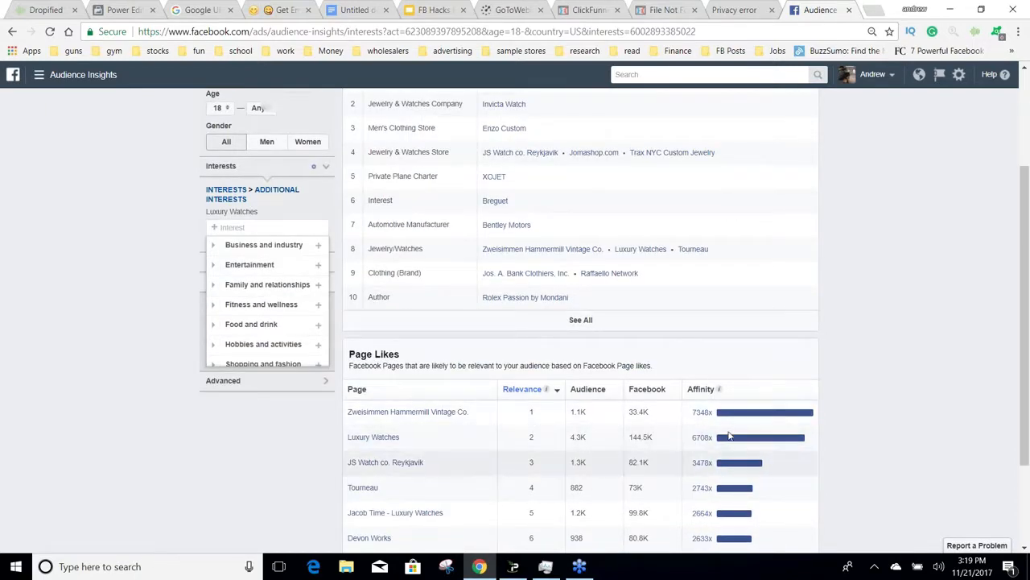
Step: Add Tourneau as a second interest for the new audience
scroll(900, 268, "up", 1)
scroll(900, 268, "up", 2)
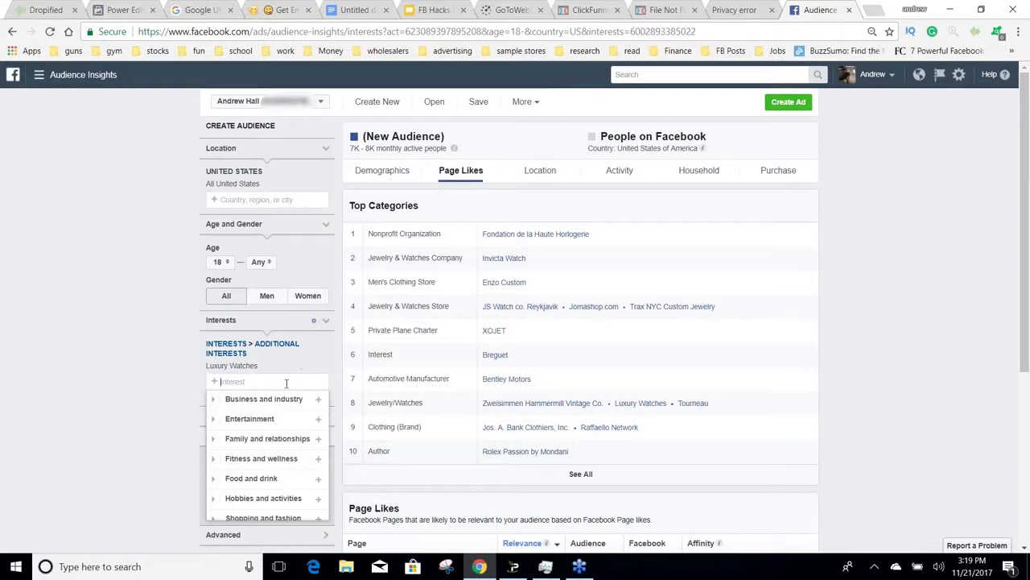
type("tou")
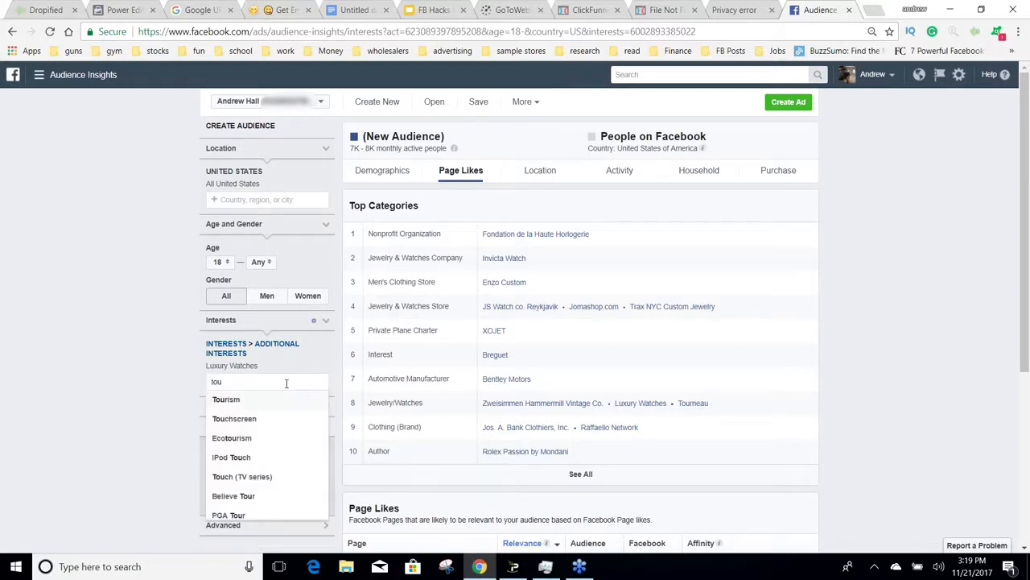
type("rneau")
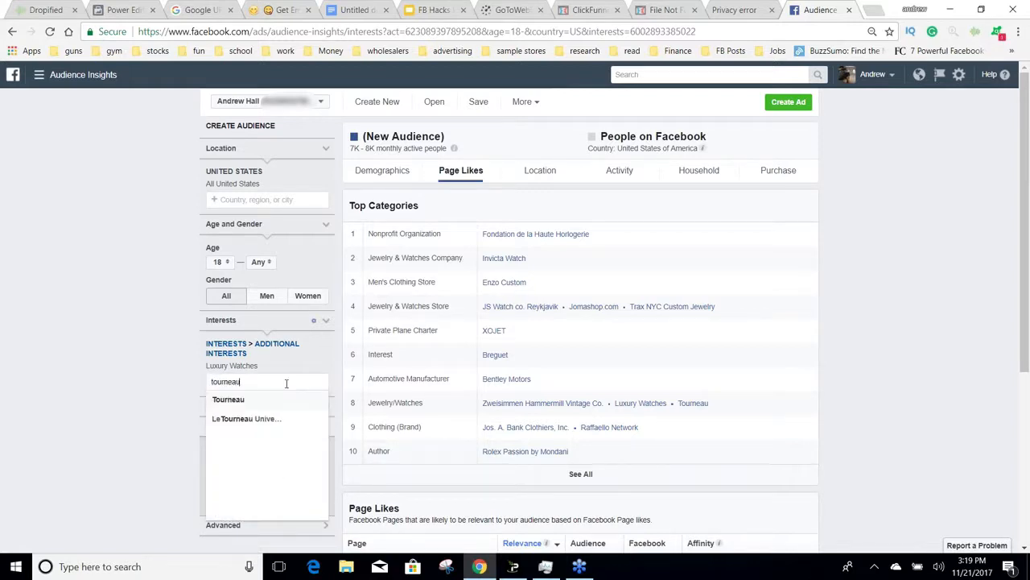
left_click(276, 401)
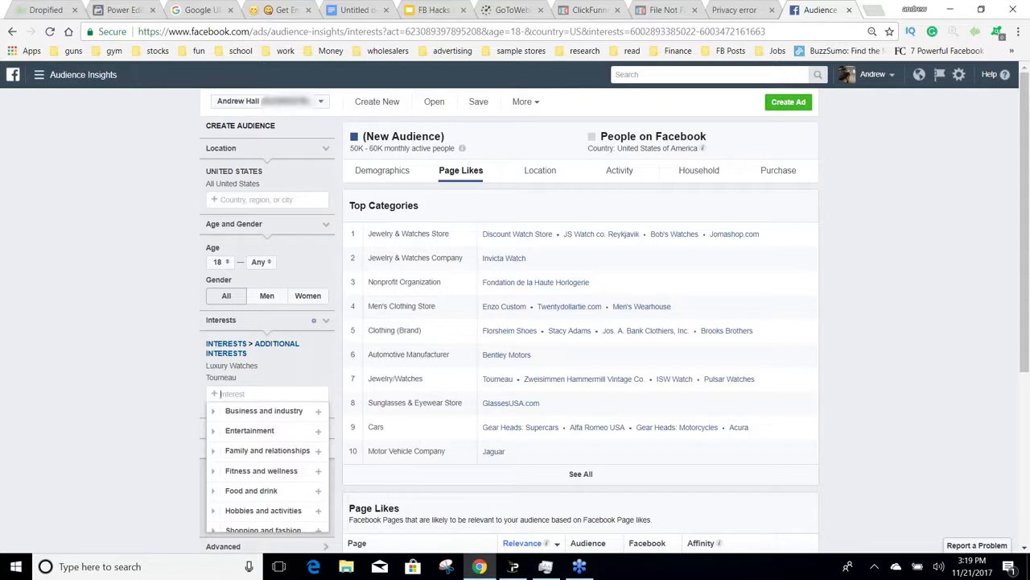
Step: Add the Invicta Watch Group interest to the audience by searching for "invicta watch"
type("o")
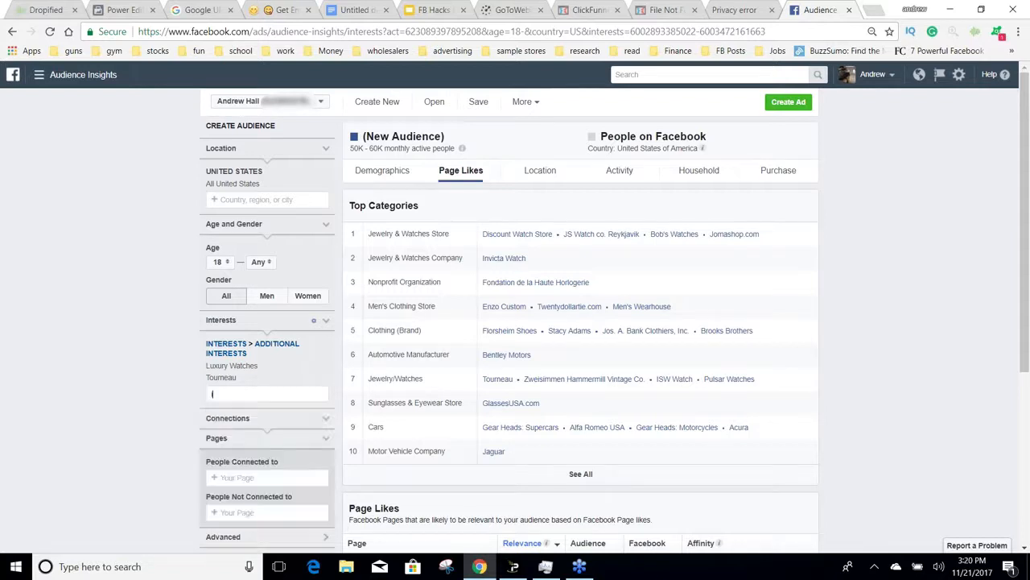
type("nvicta")
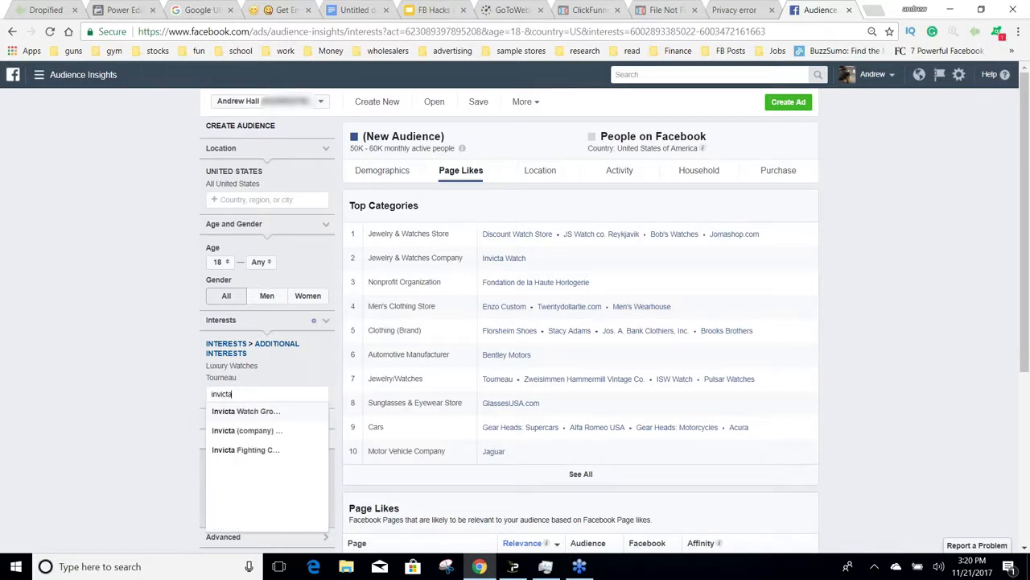
type(" watch")
key("Return")
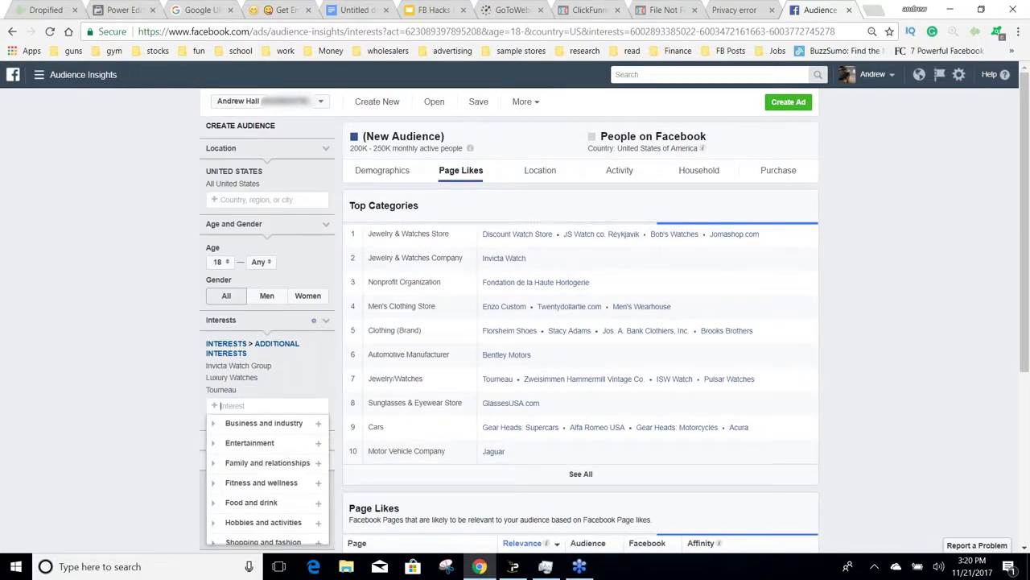
Step: Add the Discount Watch Store interest to the audience and check the affinity of its page likes
type("discount w")
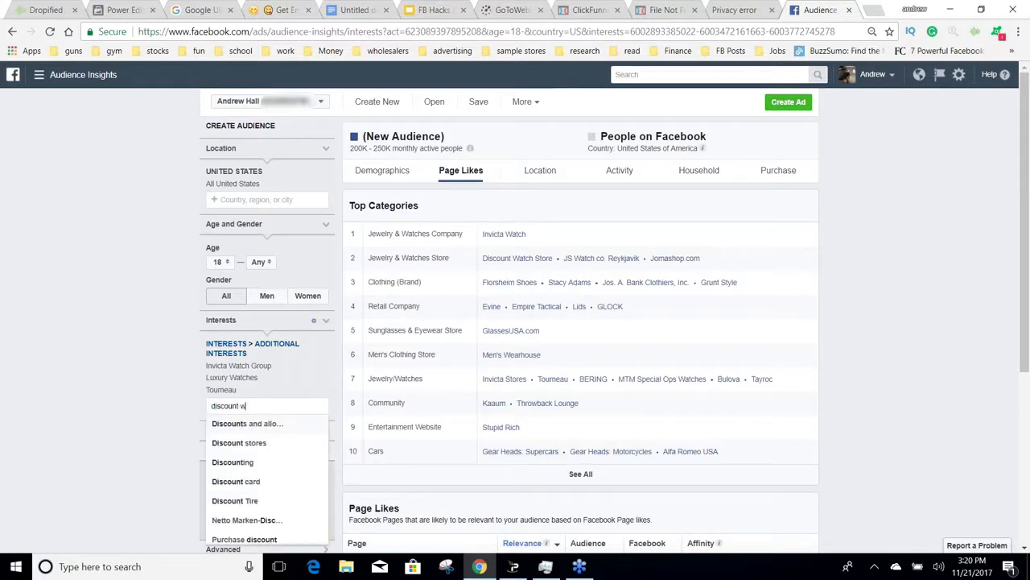
type("atch")
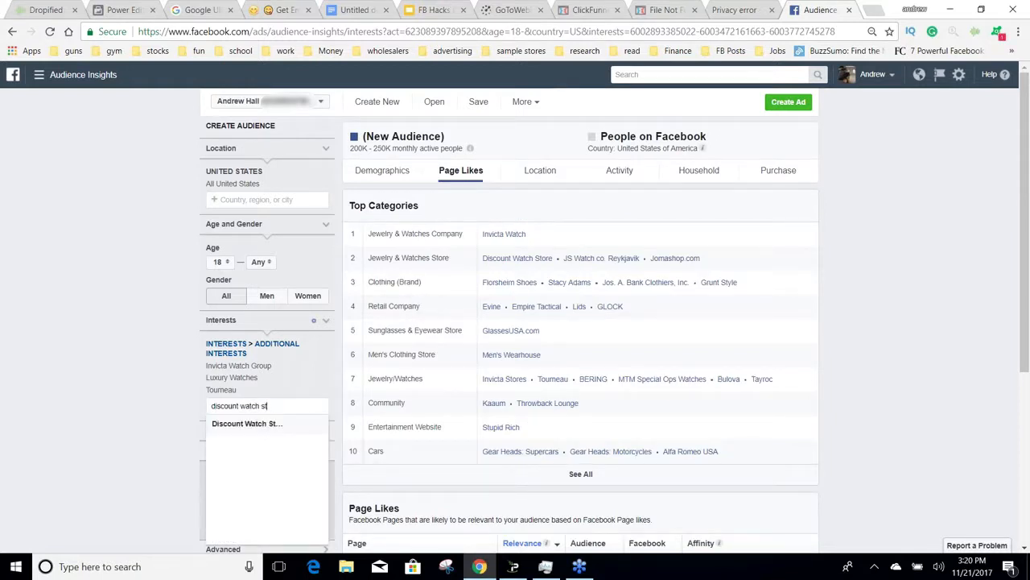
type(" st")
key("Return")
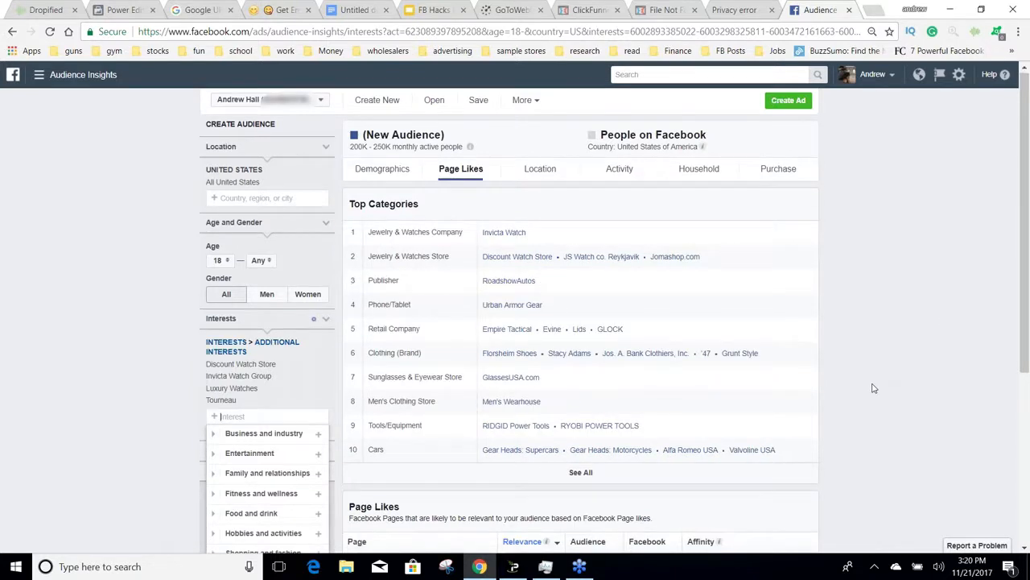
scroll(873, 388, "down", 3)
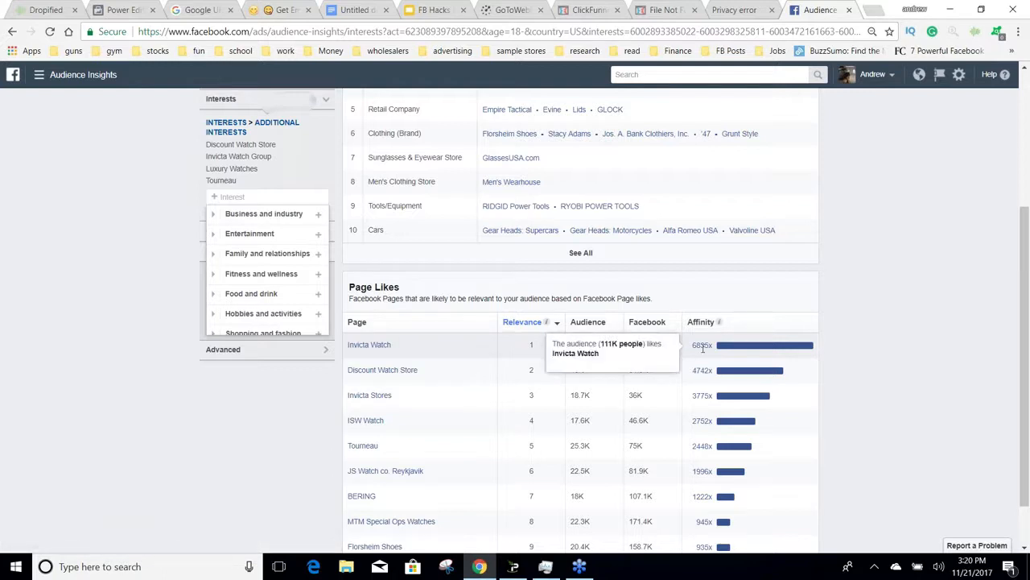
scroll(920, 342, "up", 3)
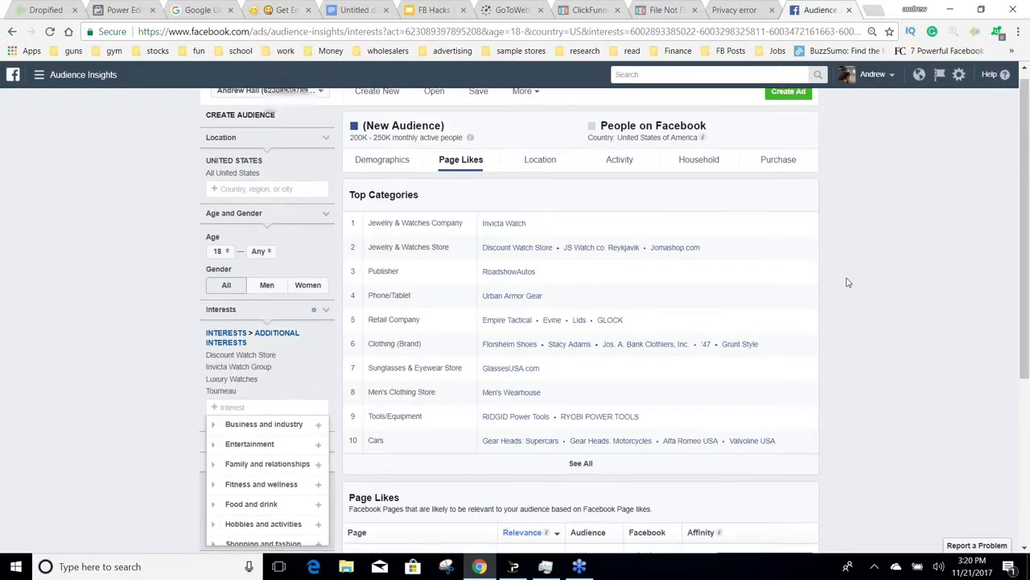
Step: Add the Invicta (company) interest to the audience by searching for "invicta"
scroll(847, 282, "down", 2)
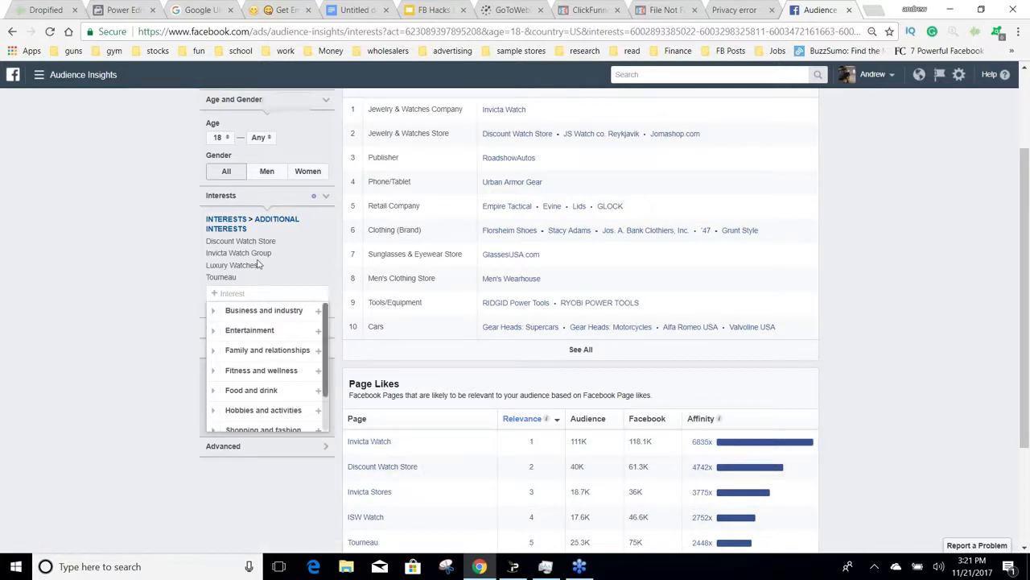
type("i")
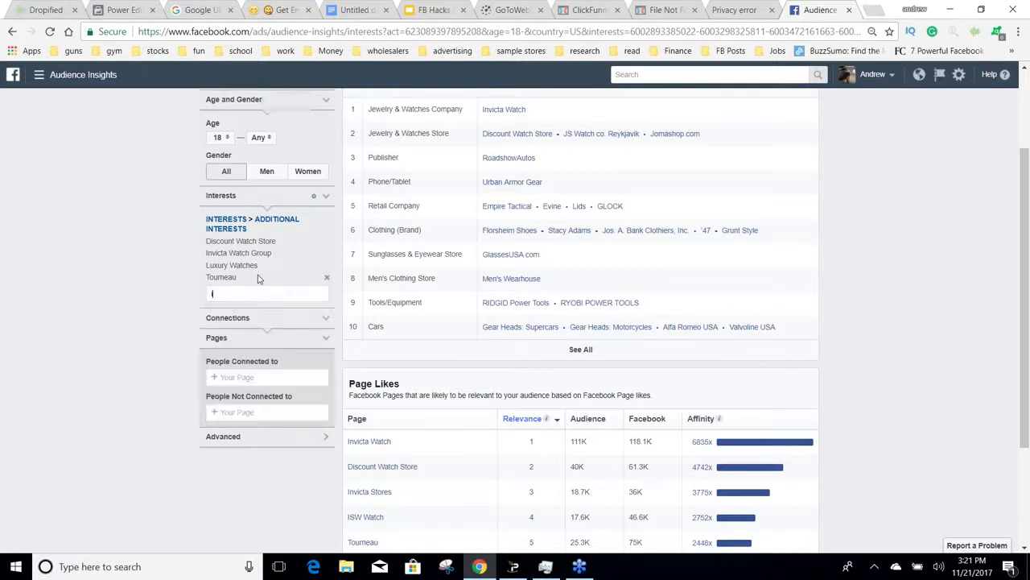
type("nvicta")
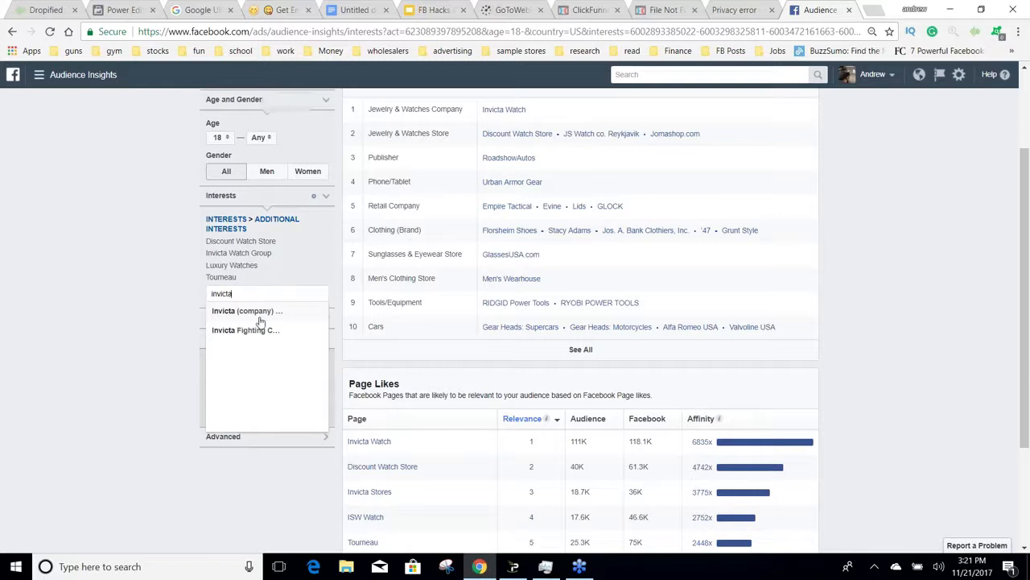
left_click(258, 313)
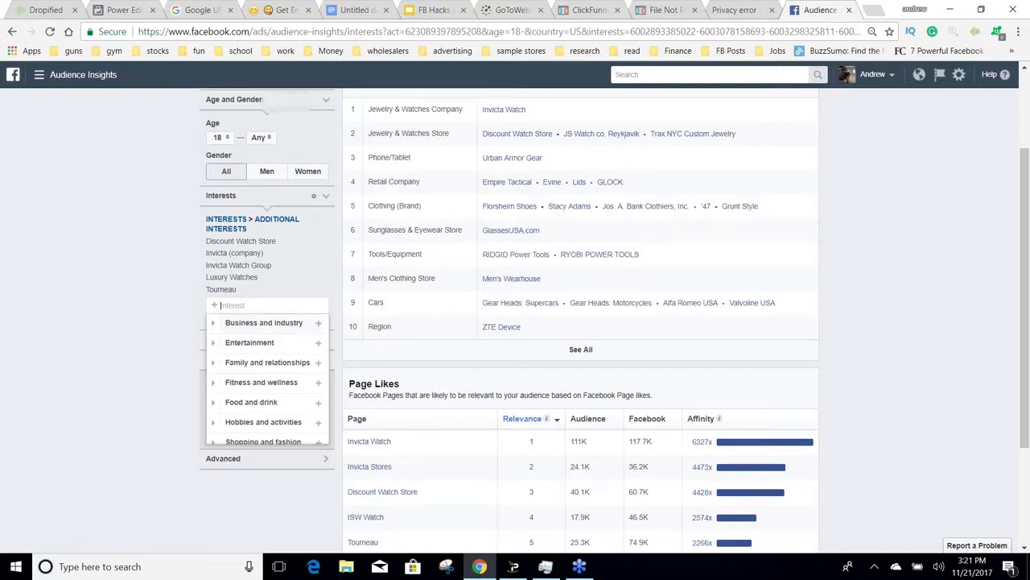
Step: Try to add ISW Watch as an audience interest by searching for "isw watch", and clear the search
type("isw")
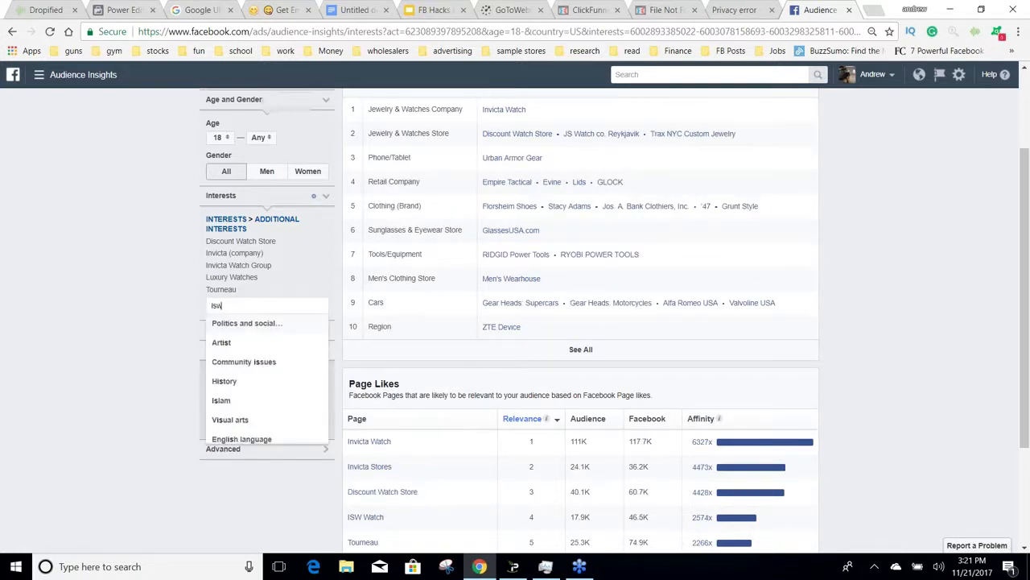
type(" watch")
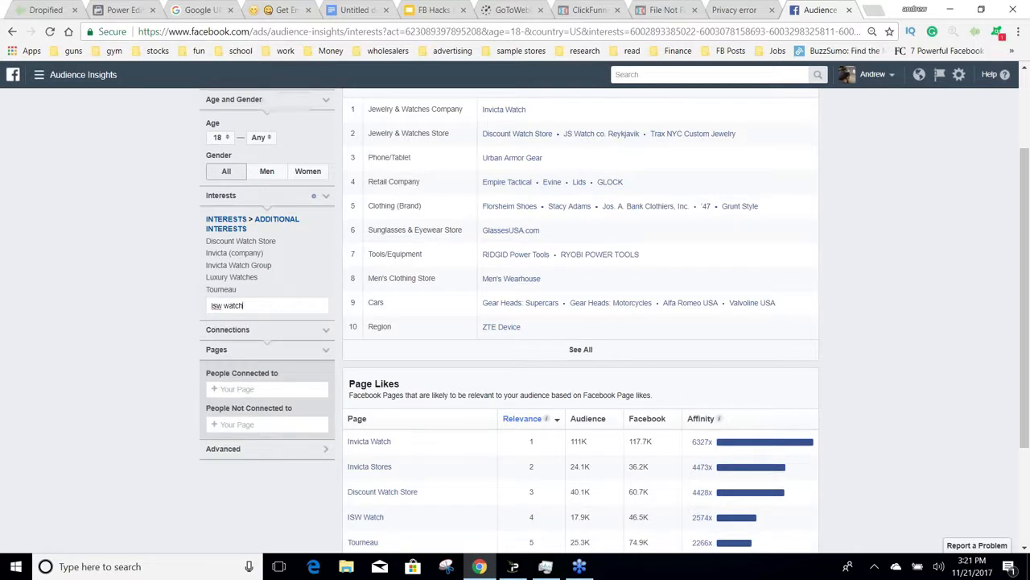
key("BackSpace")
key("BackSpace")
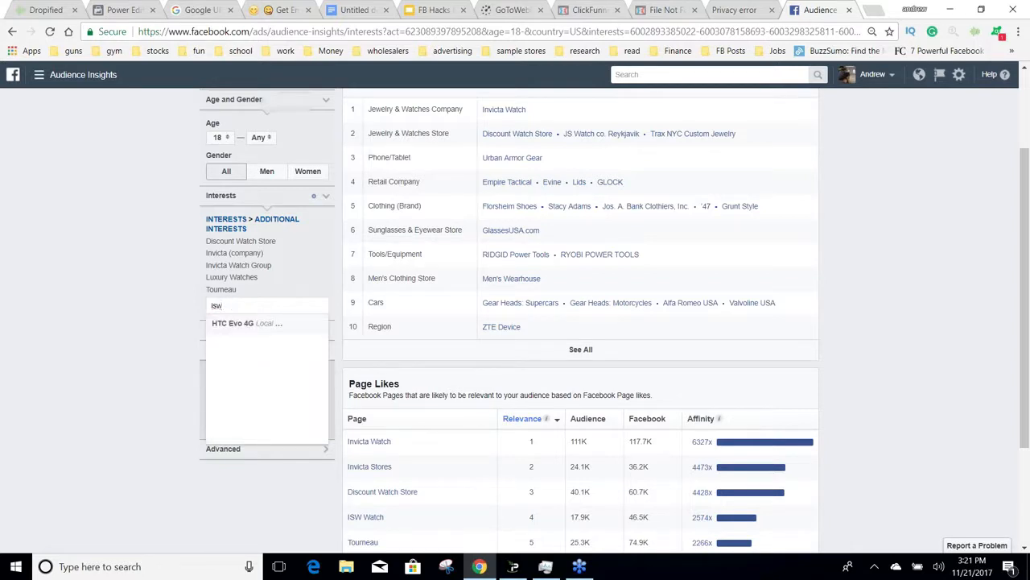
key("BackSpace")
key("BackSpace")
key("BackSpace")
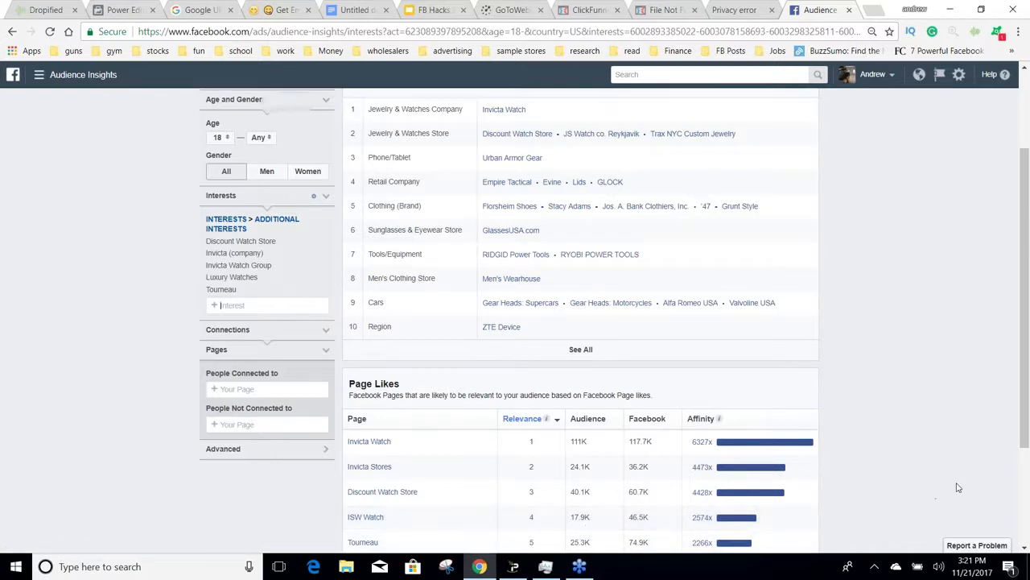
Step: Check the page likes of the expanded audience and save it as "Watch Group 01"
scroll(958, 487, "down", 2)
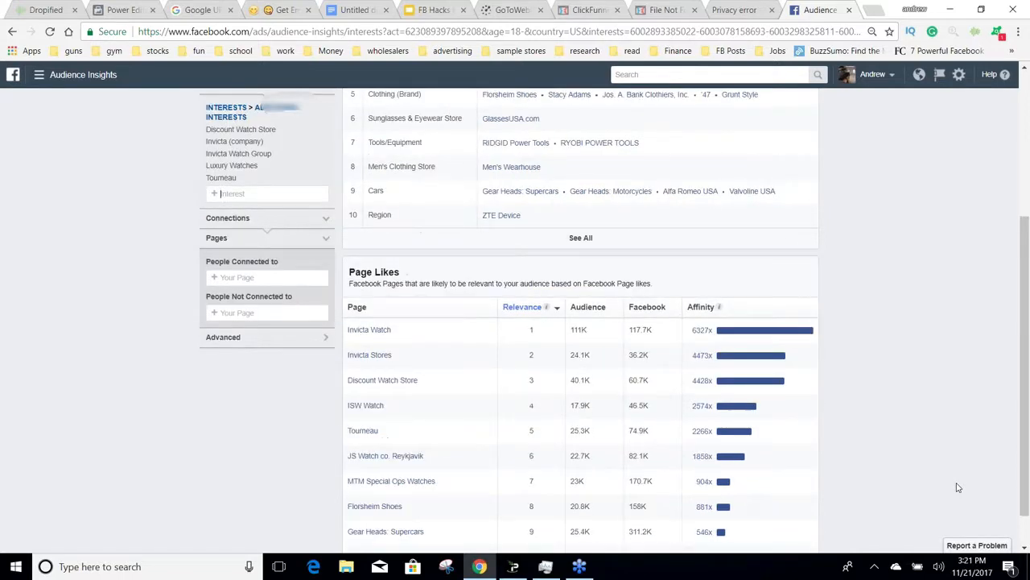
scroll(950, 483, "up", 4)
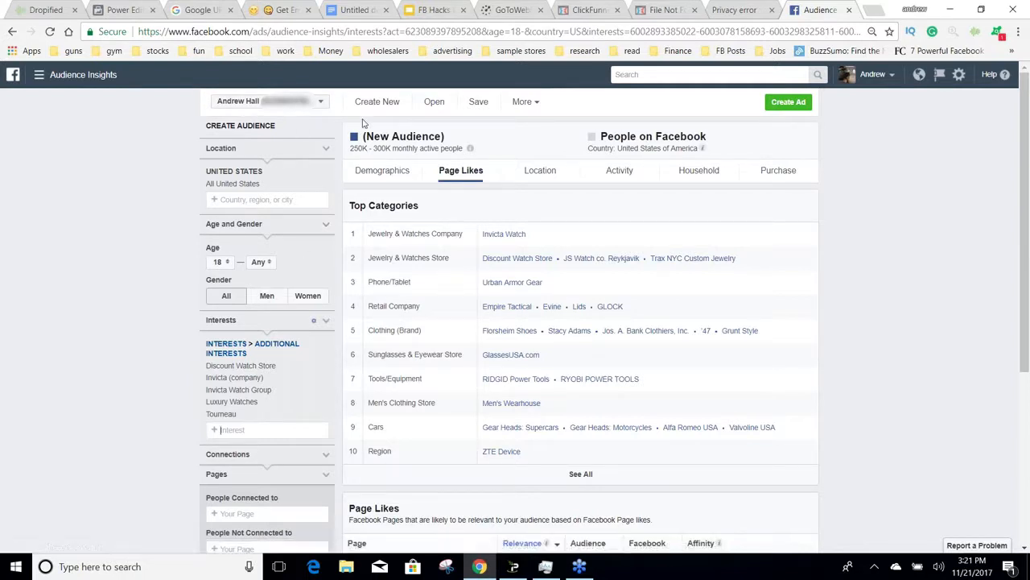
left_click(479, 102)
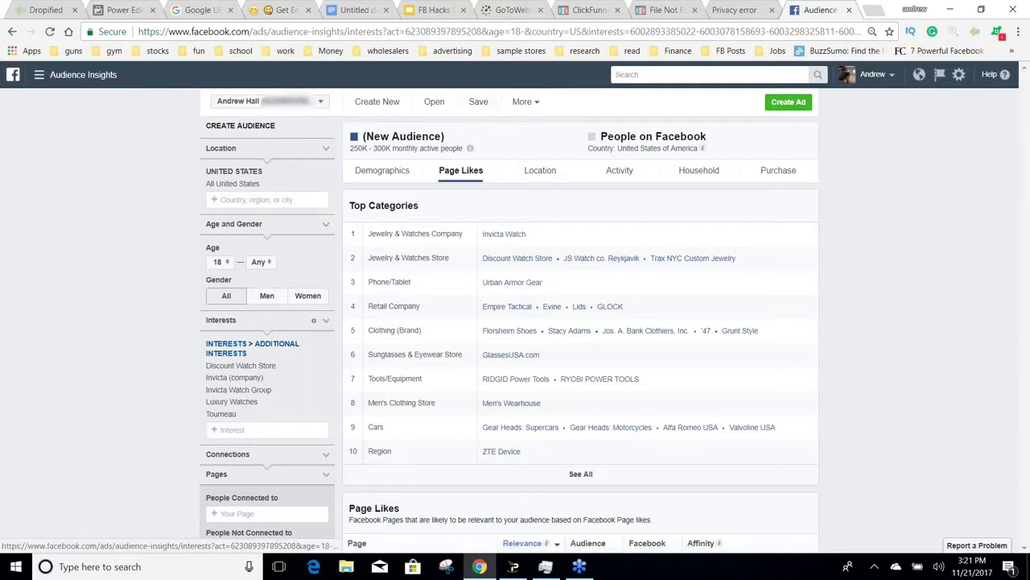
type("Wat")
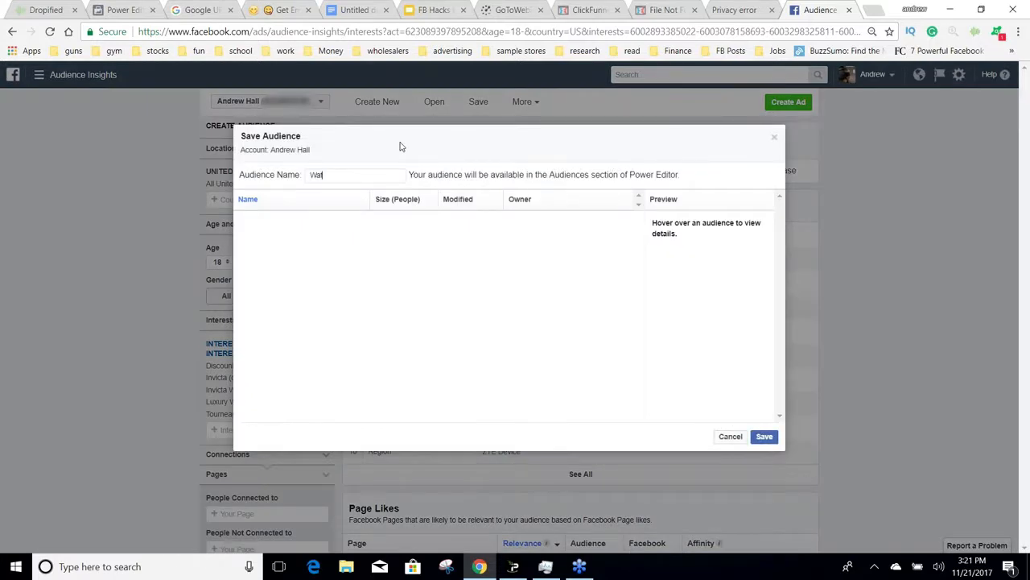
type("ch Group 01")
left_click(757, 441)
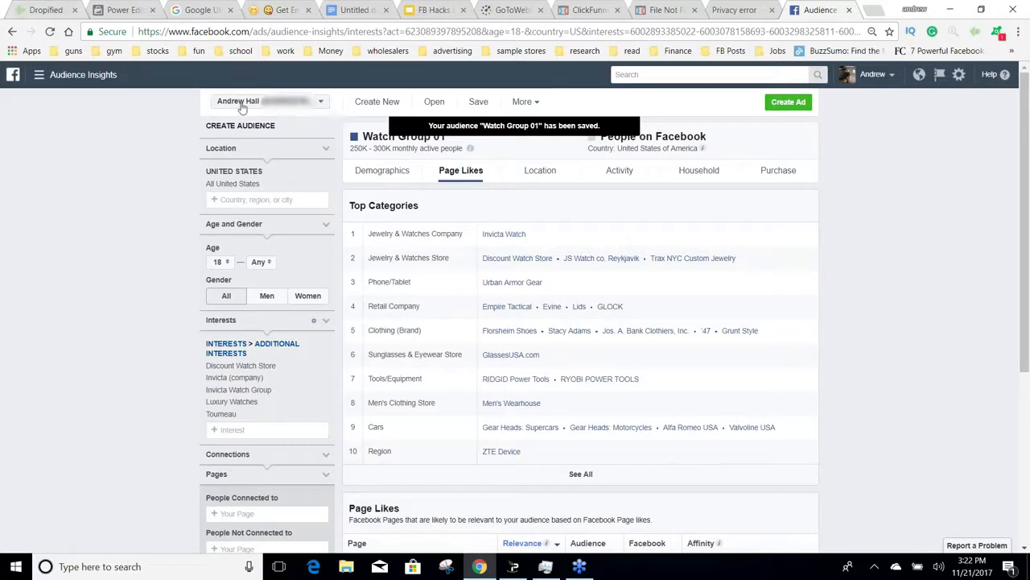
Step: Switch to Power Editor, close the ad set editor and show the campaigns of the personal ad account in which the audience was saved
left_click(274, 102)
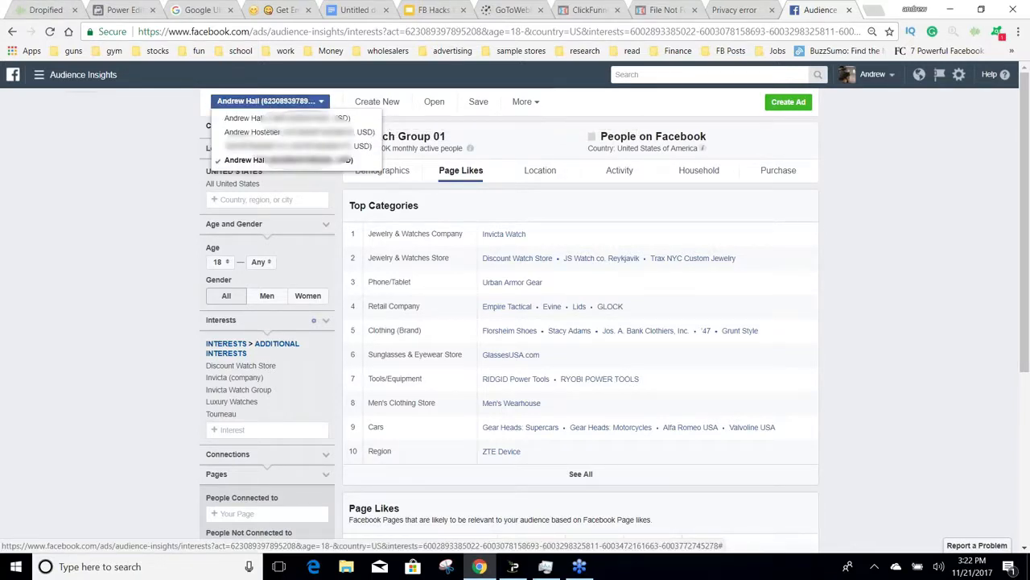
left_click(139, 10)
left_click(420, 103)
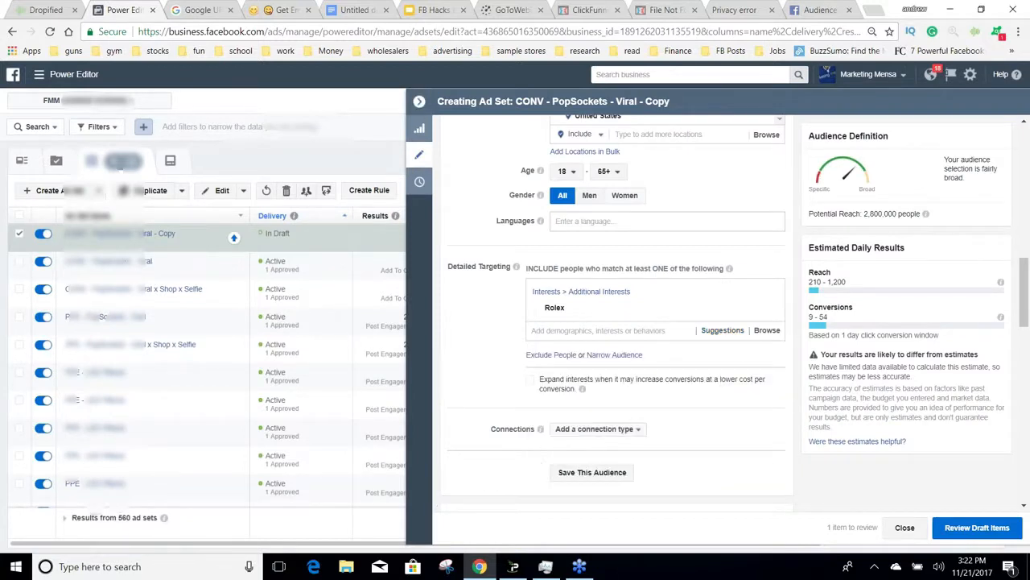
left_click(419, 102)
left_click(158, 101)
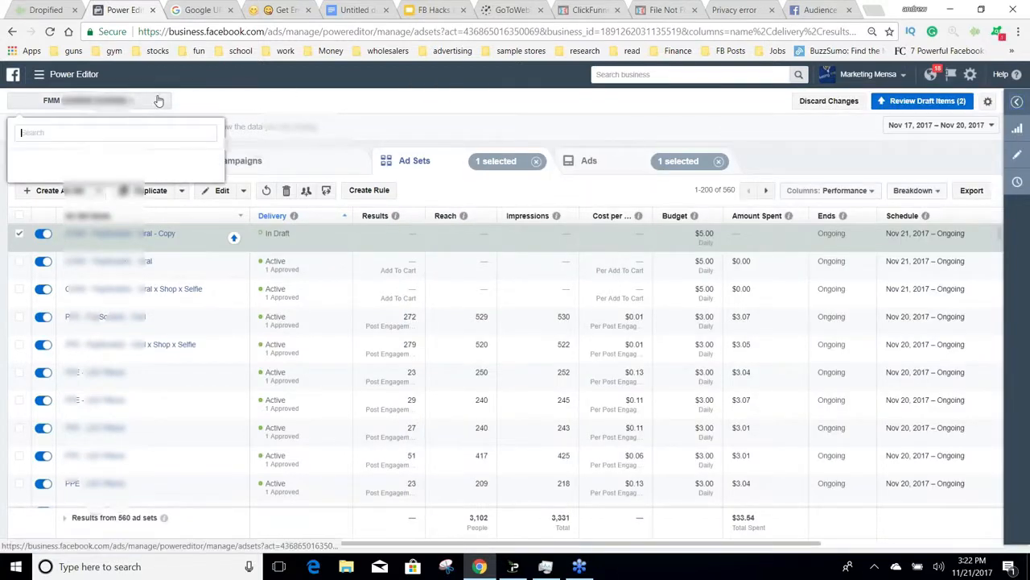
mouse_move(216, 199)
left_mouse_down()
mouse_move(219, 211)
mouse_move(218, 201)
left_mouse_up()
left_click(118, 170)
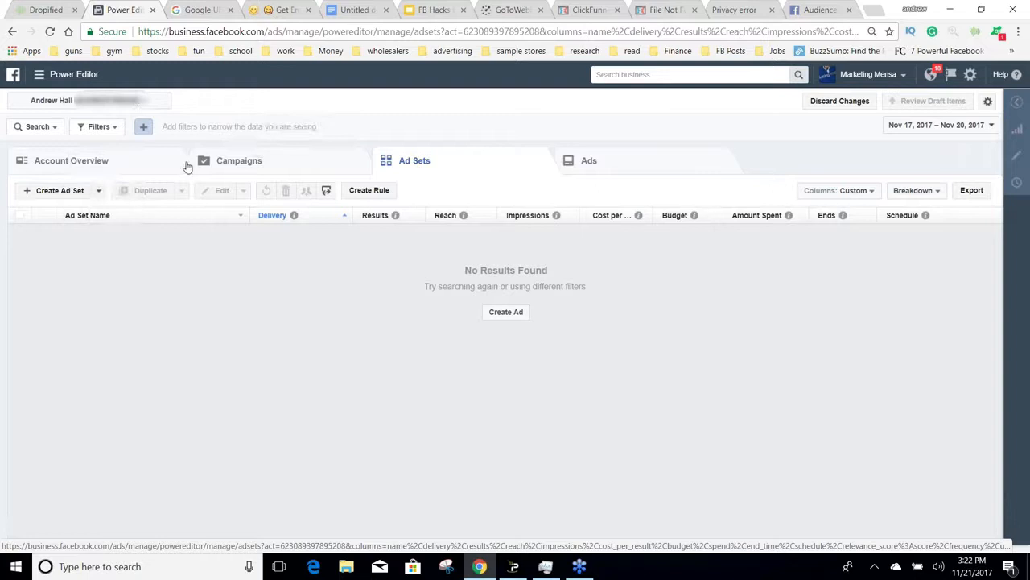
left_click(210, 166)
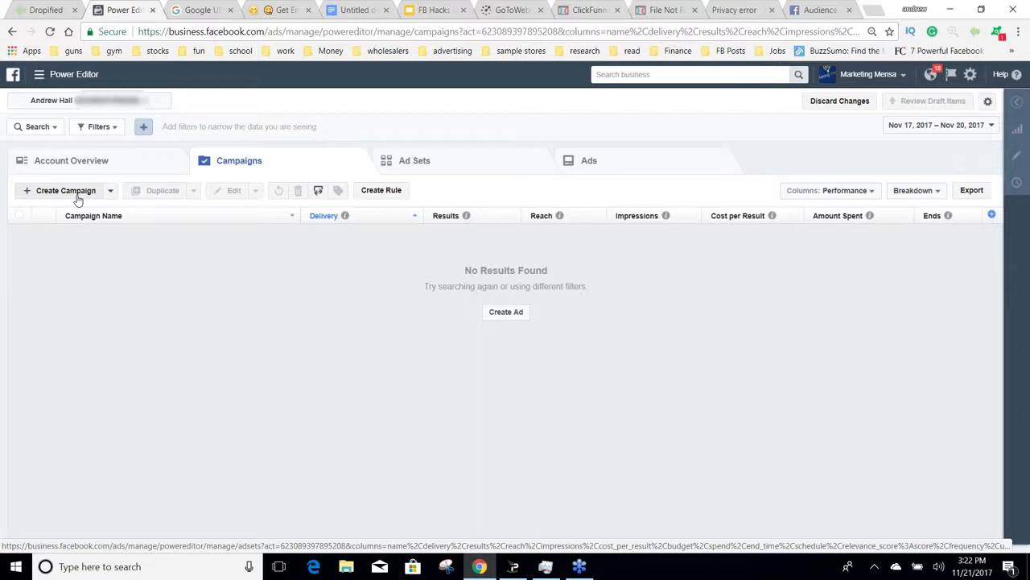
Step: Show the Performance and Clicks column preset for the campaigns and look through its click and cost metrics
left_click(811, 194)
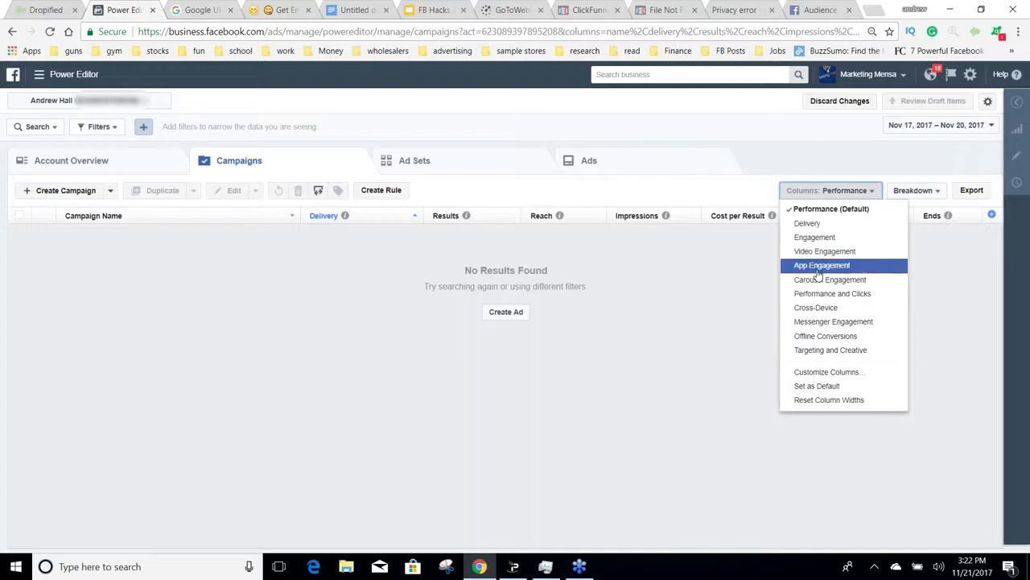
left_click(830, 293)
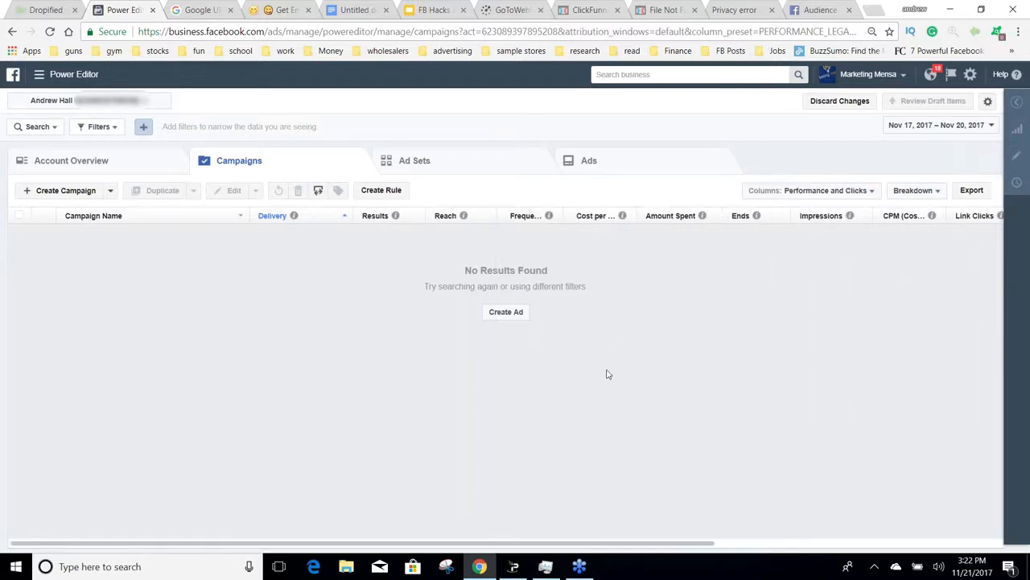
left_click_drag(648, 542, 789, 288)
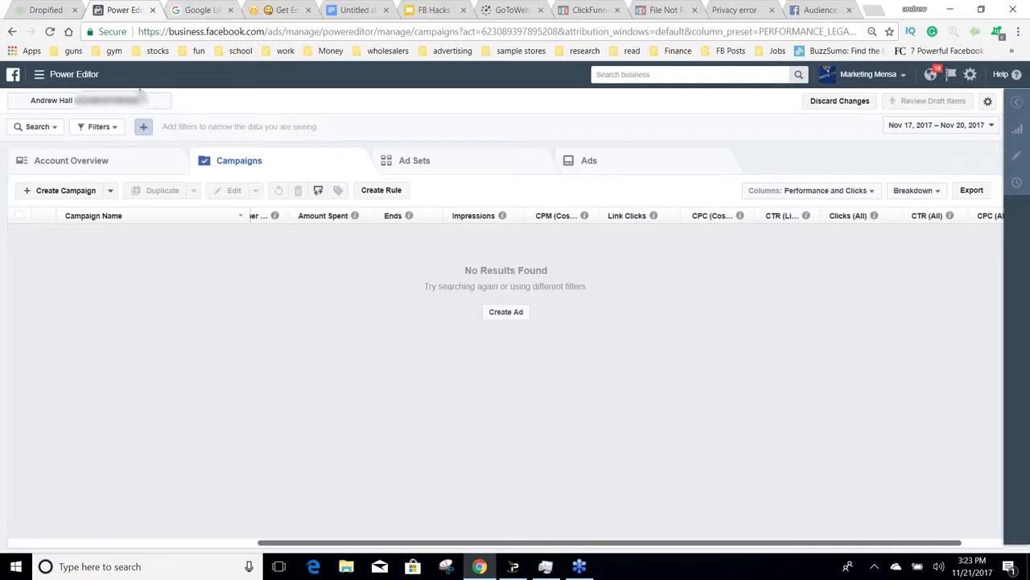
Step: Switch to the ad account under A Variety of Value and set the reporting date range to Lifetime
left_click(89, 99)
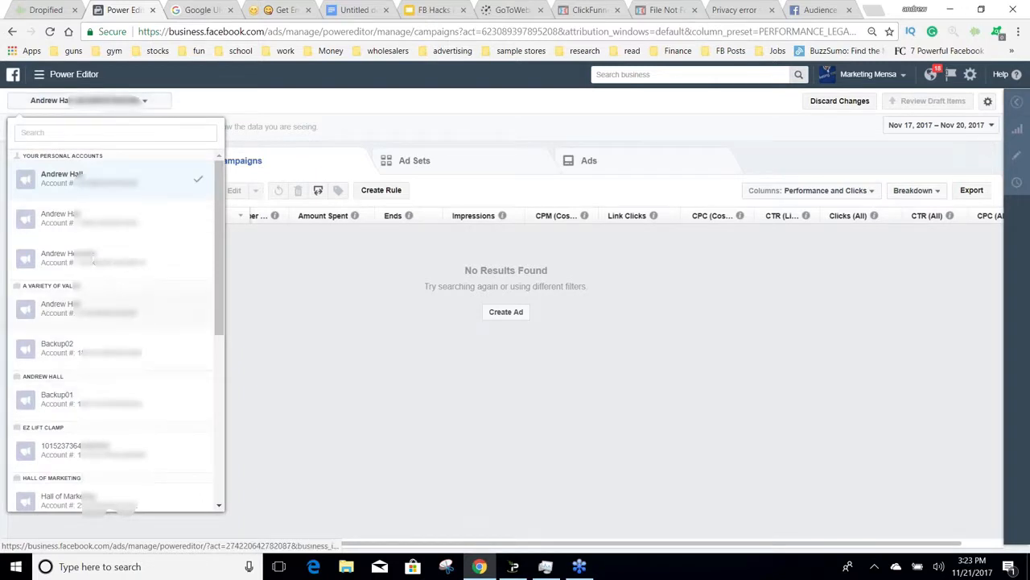
left_click(93, 259)
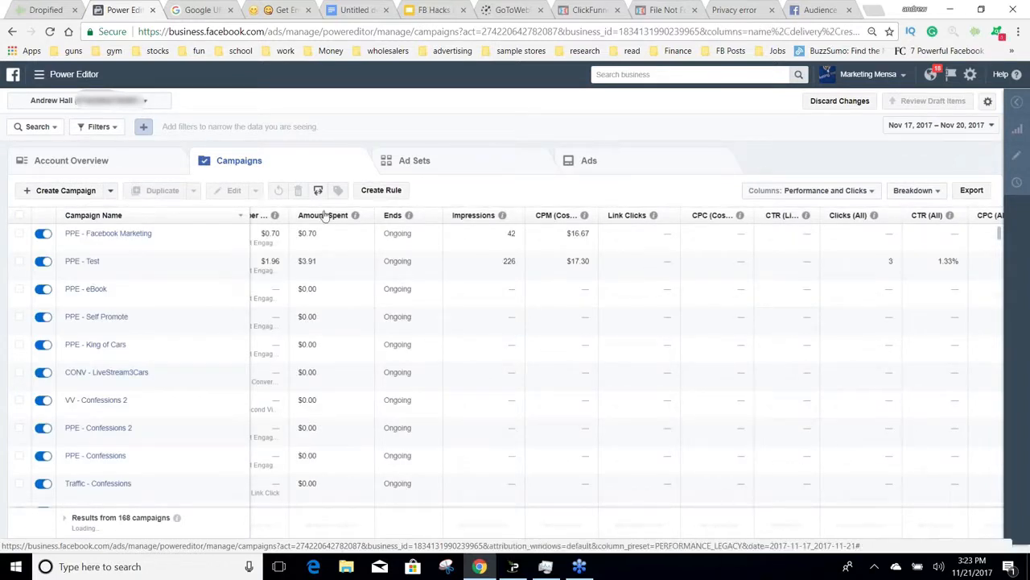
left_click(933, 129)
left_click(651, 148)
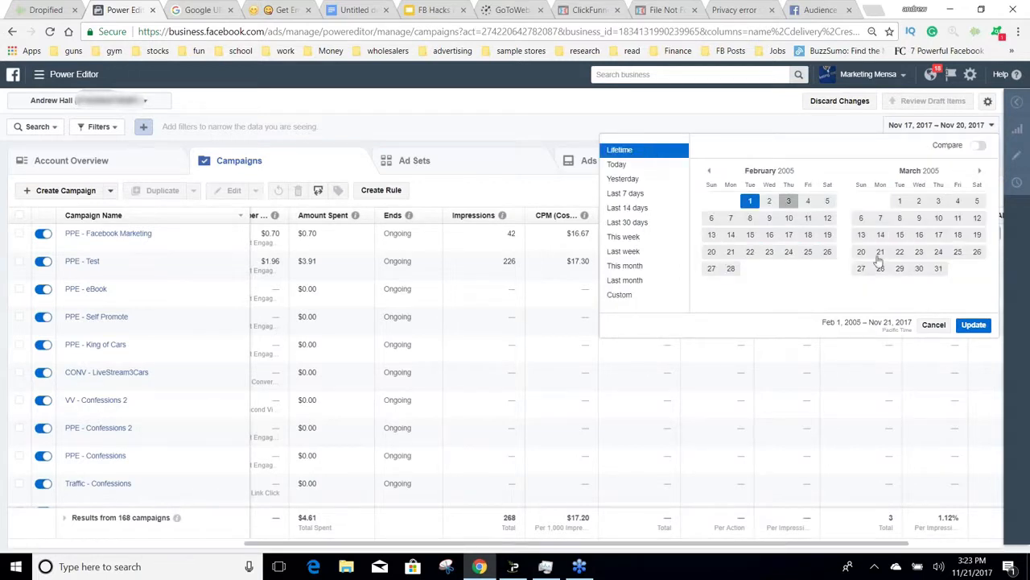
left_click(967, 325)
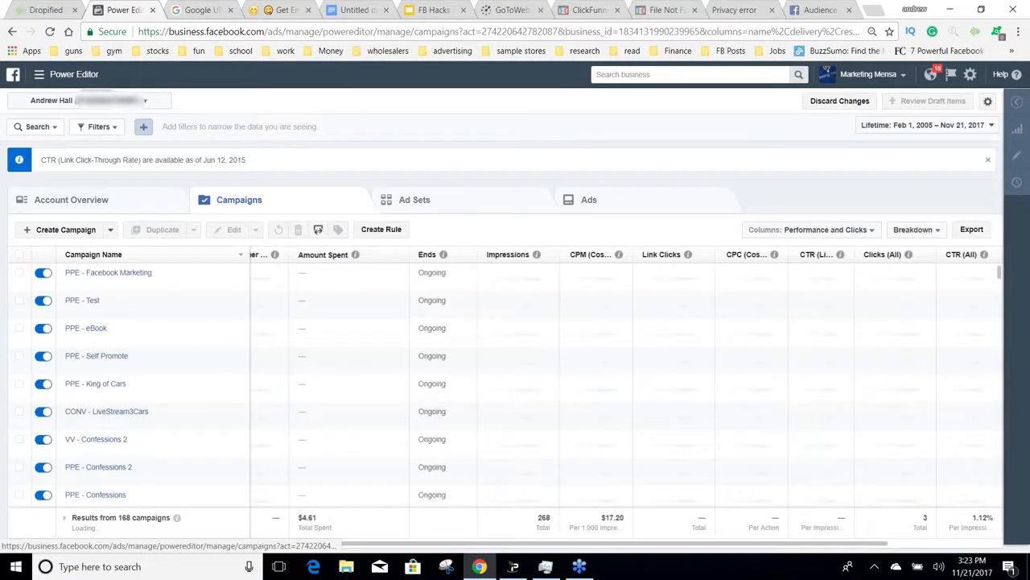
Step: Sort the campaigns by amount spent, show the ad sets of "CONV - GoT Keychain - GoT couples" and examine their click metrics
left_click(332, 256)
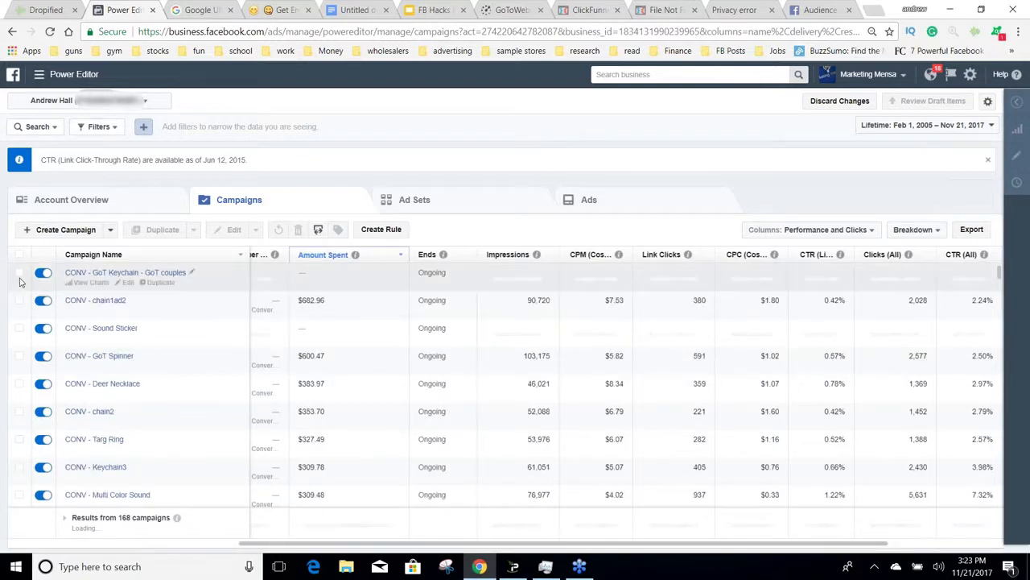
left_click(20, 274)
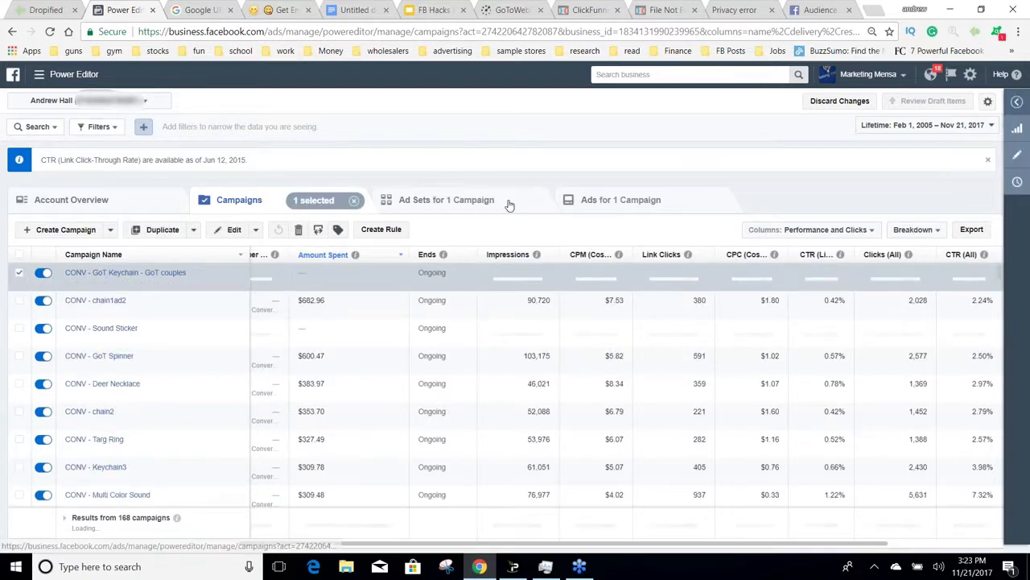
left_click(511, 202)
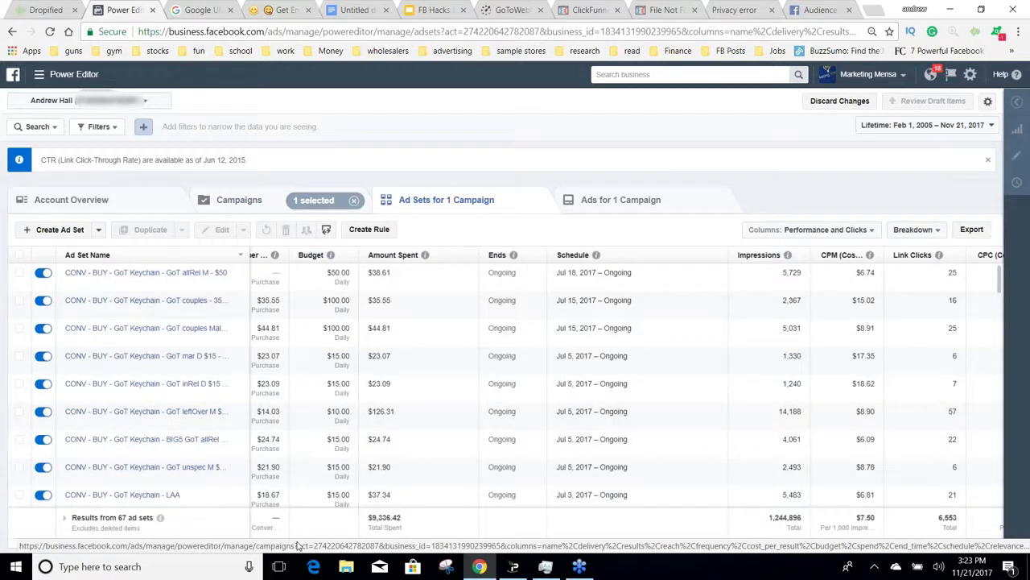
left_click_drag(298, 543, 499, 540)
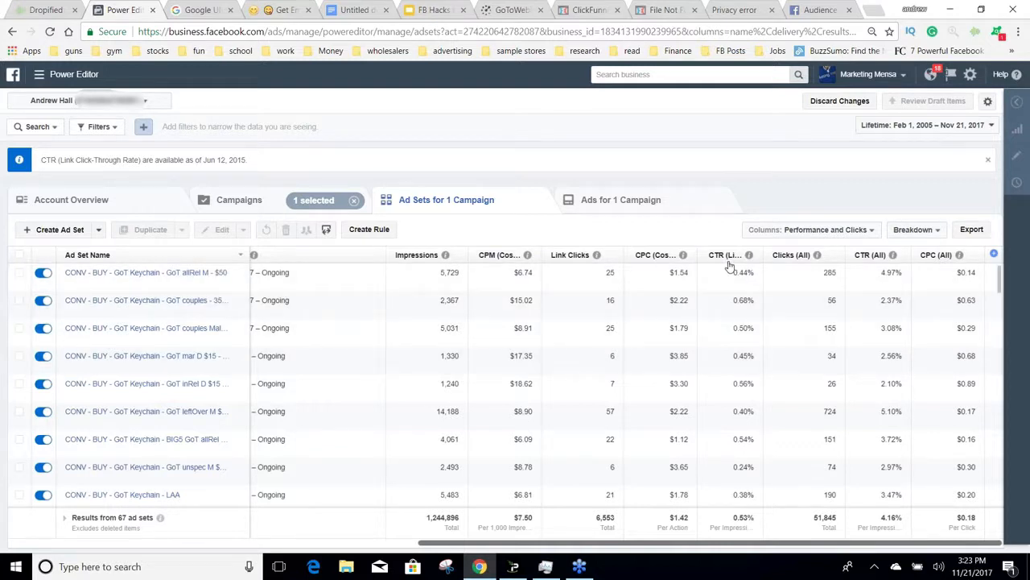
Step: Apply the new1.1 column preset to the ad sets and review their metrics from budget through website purchases
left_click(852, 235)
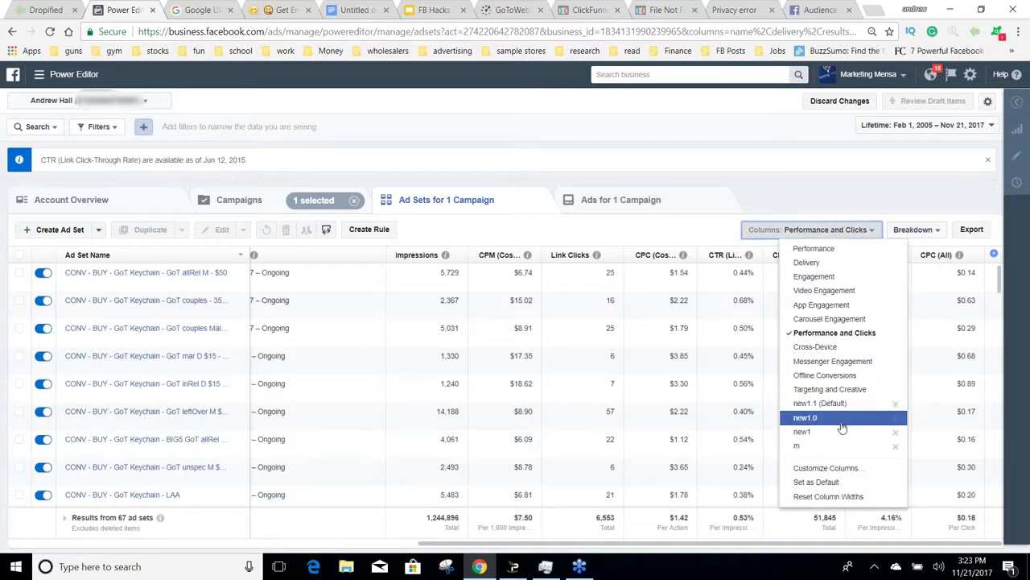
left_click(837, 409)
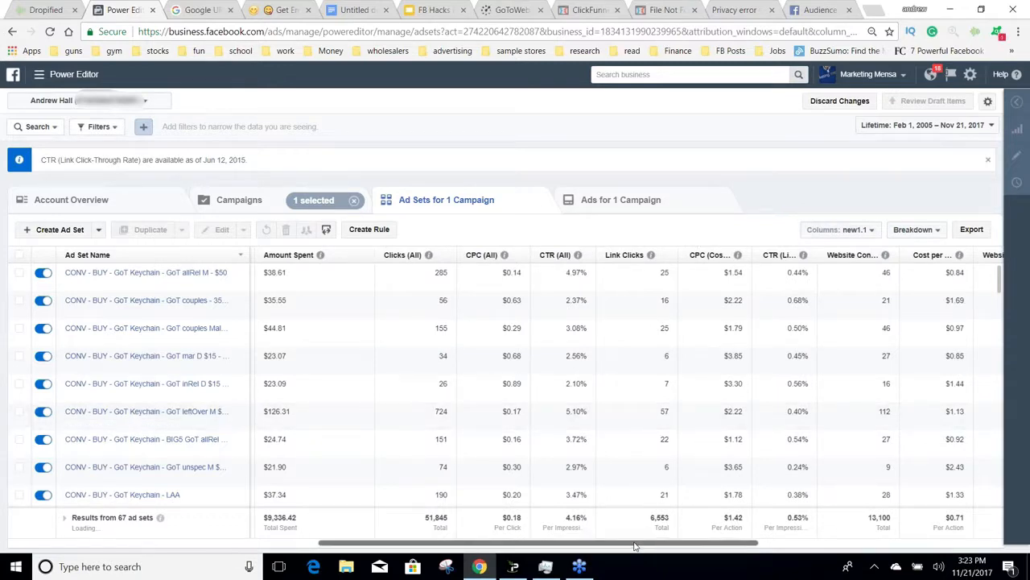
left_click_drag(634, 546, 352, 526)
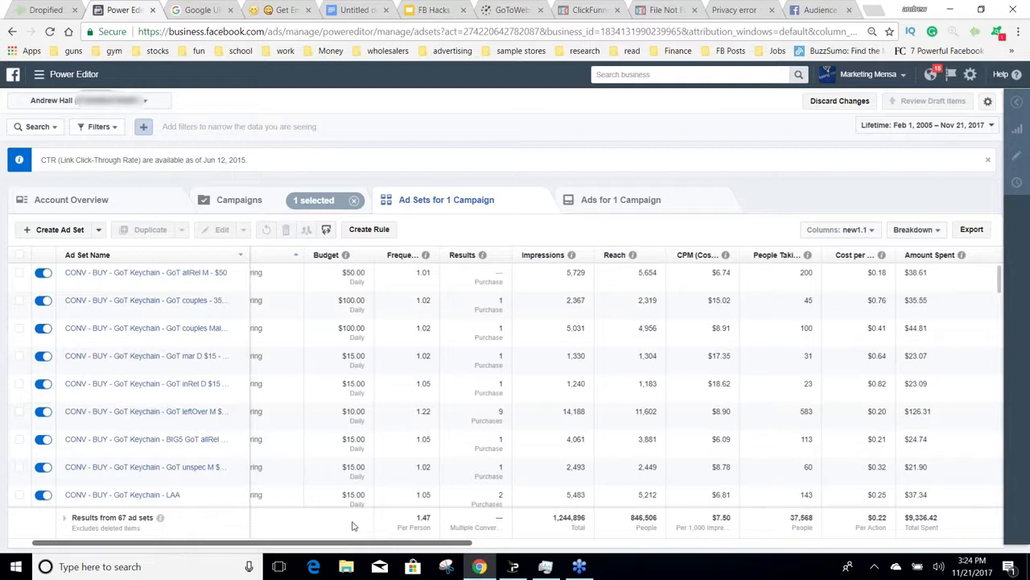
left_click_drag(352, 526, 358, 525)
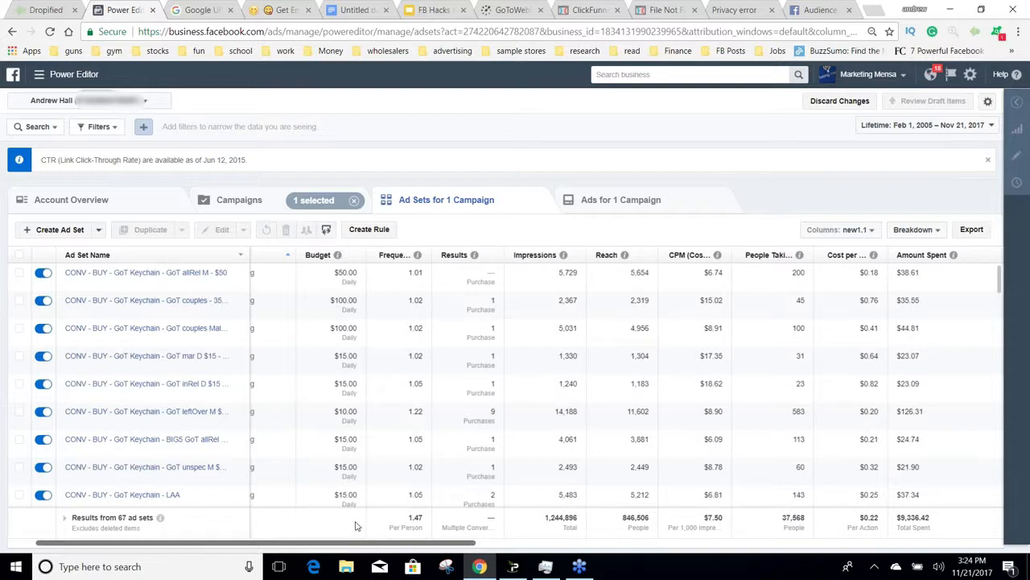
left_click_drag(356, 524, 836, 531)
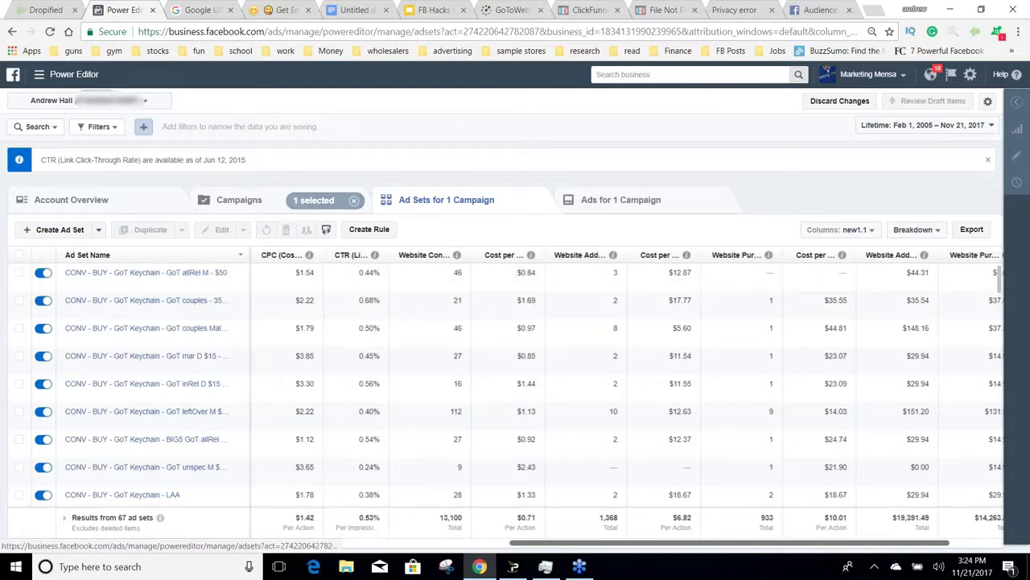
Step: Switch to another ad account listed under Your Personal Accounts and show its campaigns
left_click(165, 104)
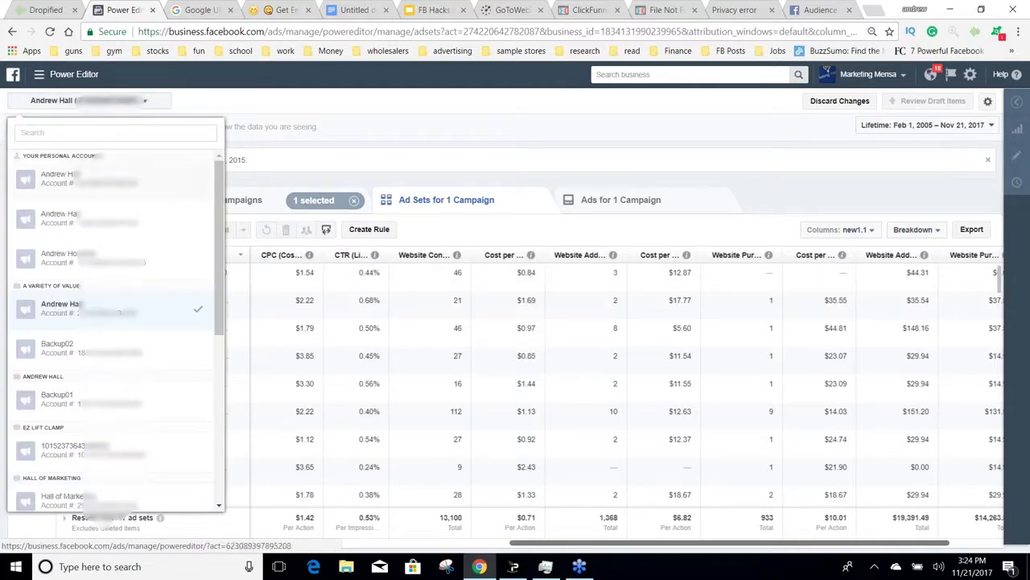
left_click(127, 196)
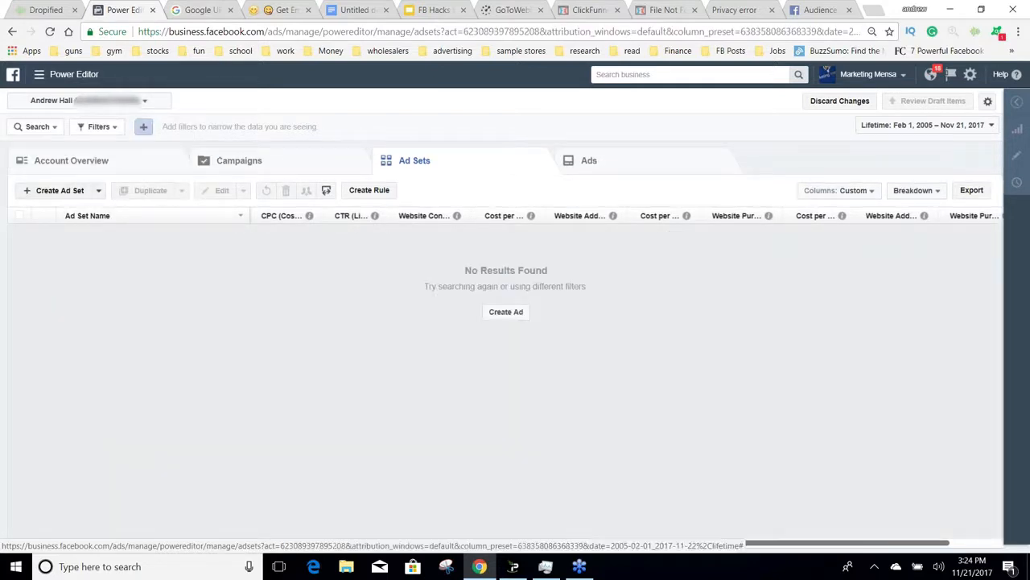
left_click(279, 158)
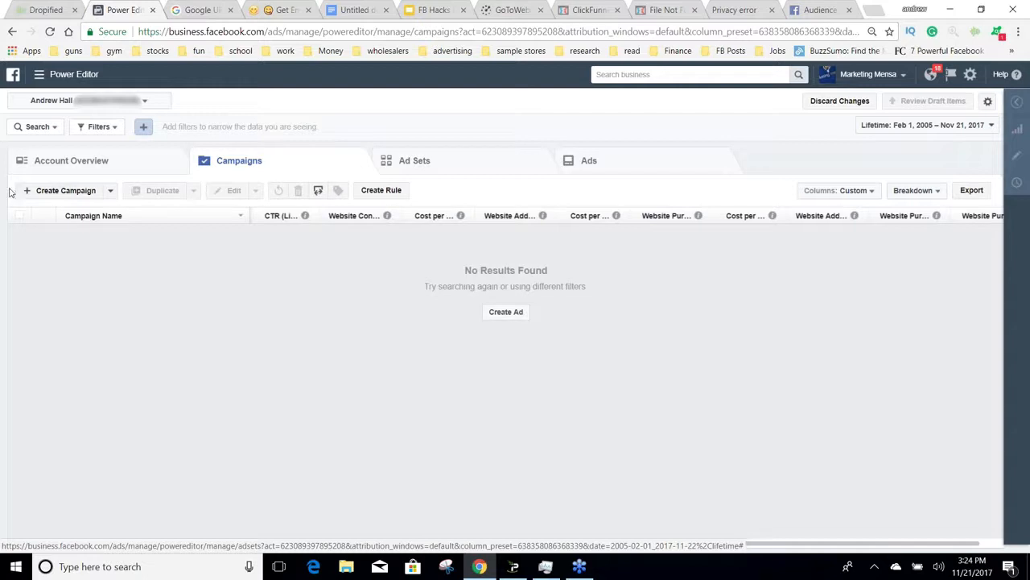
Step: Start a new campaign named "PPE - Watch" with the Post engagement objective
left_click(35, 193)
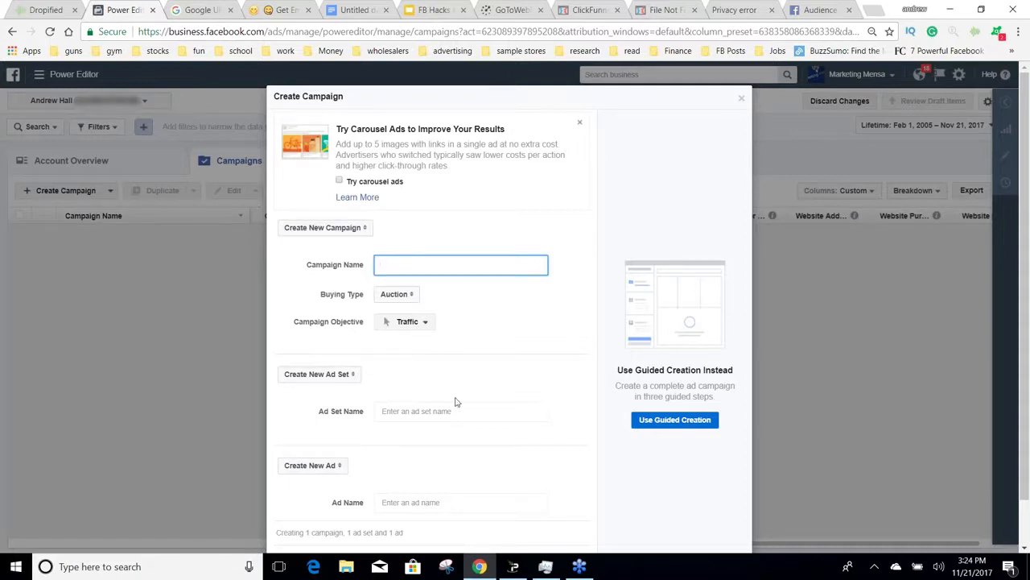
left_click(419, 326)
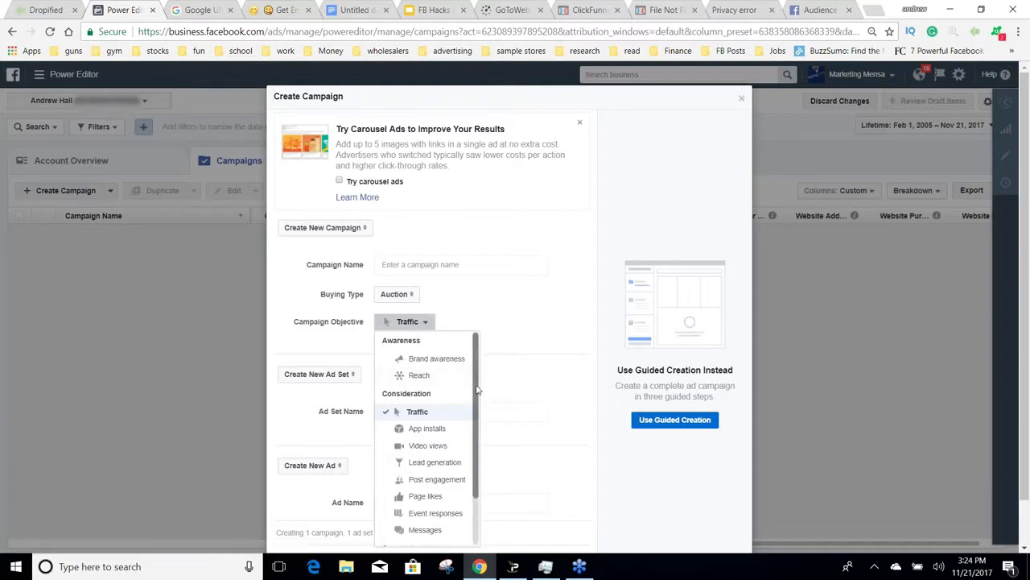
scroll(472, 411, "down", 2)
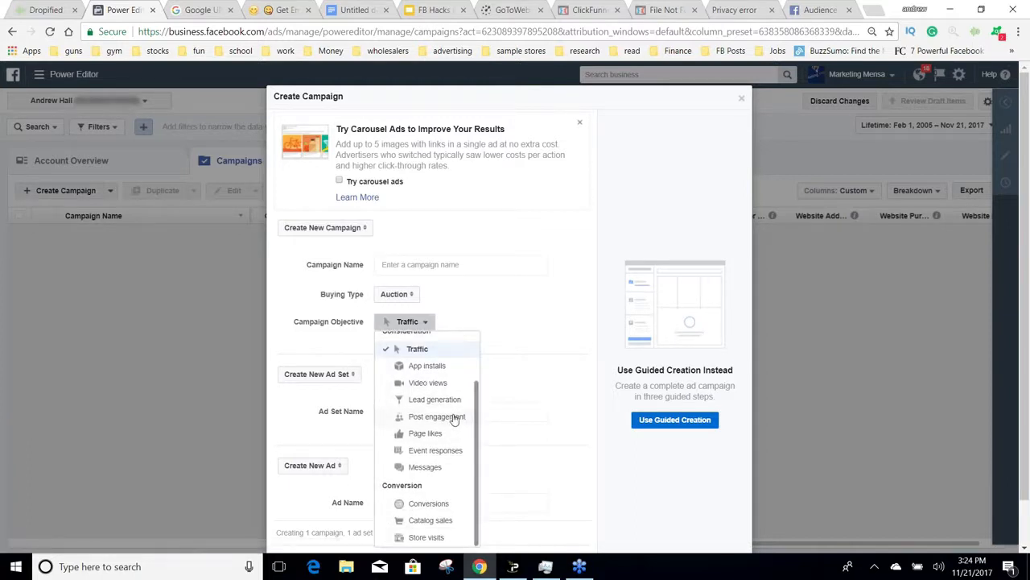
left_click(455, 418)
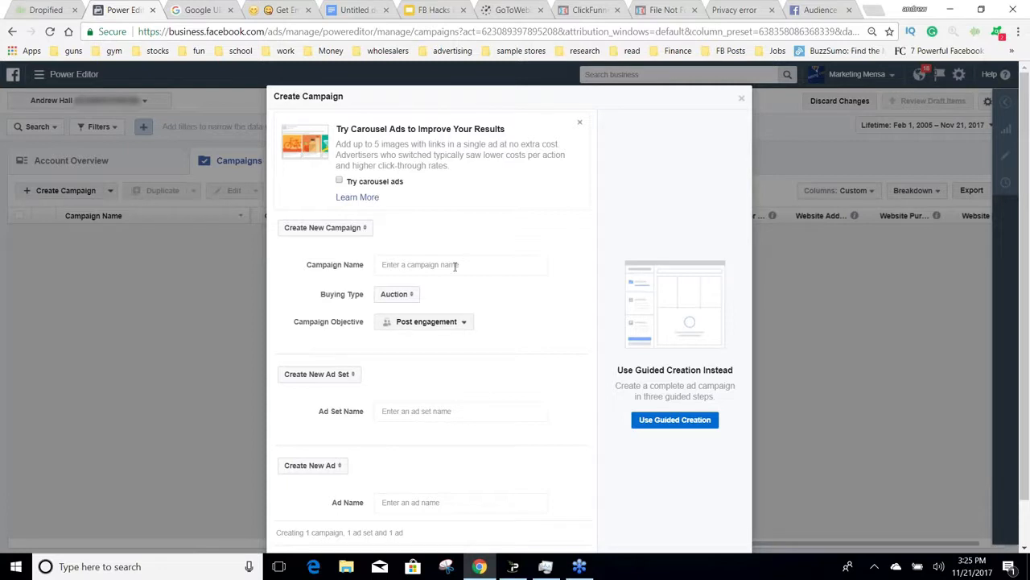
left_click(455, 267)
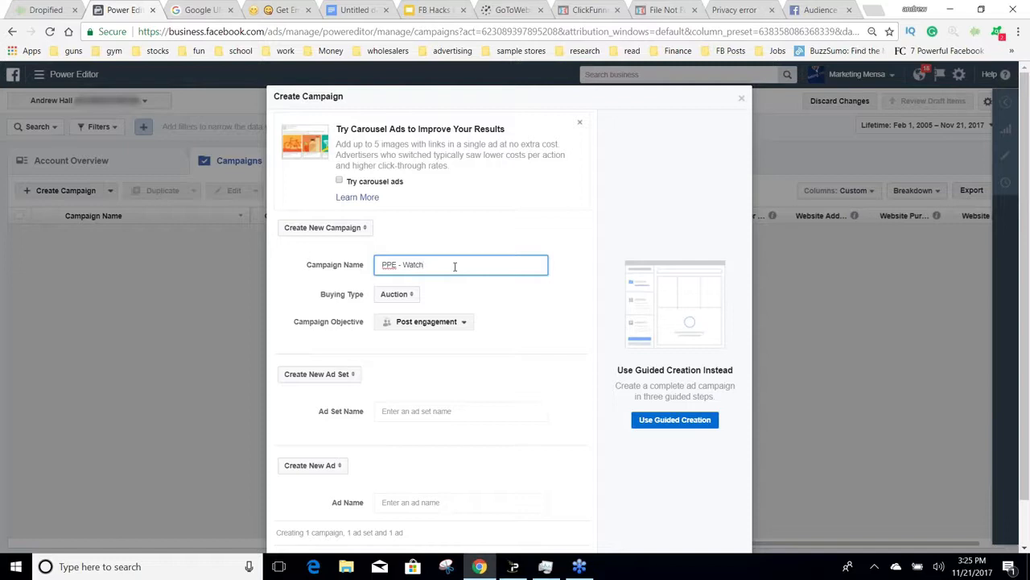
Step: Reuse the campaign name "PPE - Watch" for the new ad set and ad, and save the campaign to draft
left_click_drag(445, 266, 379, 268)
key("ctrl+c")
left_click(400, 410)
key("ctrl+v")
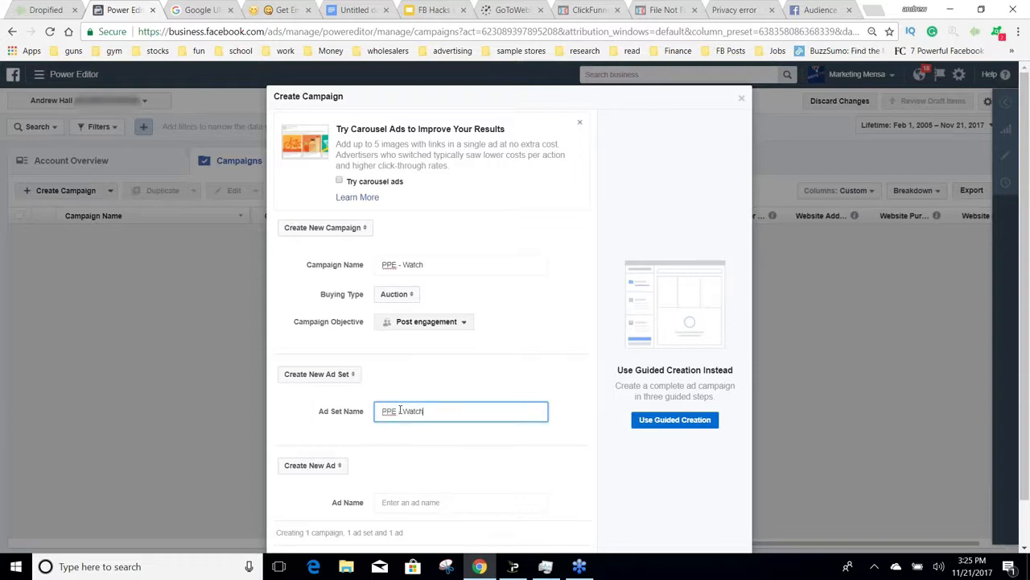
left_click(412, 501)
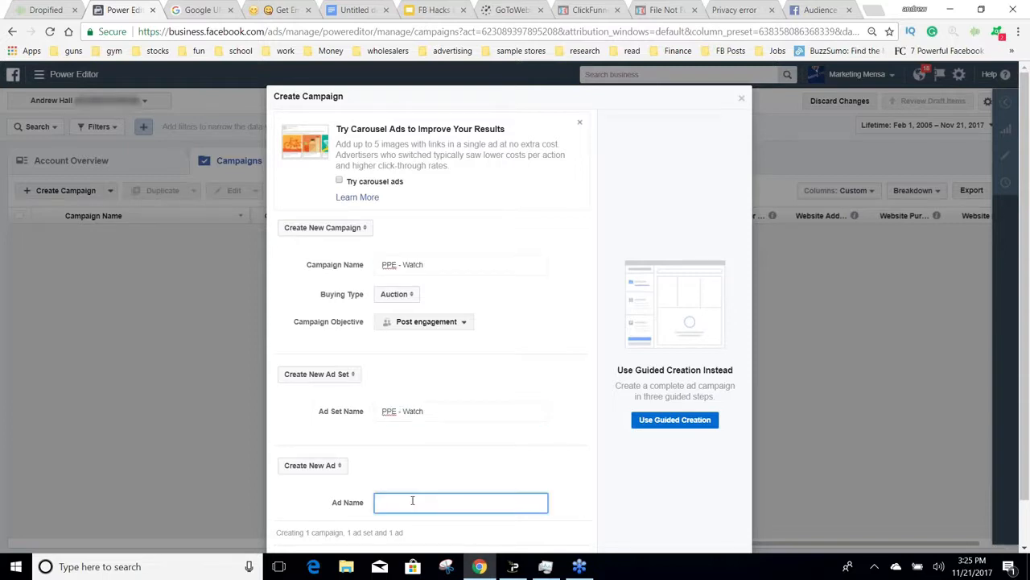
key("ctrl+v")
left_click(598, 463)
scroll(598, 463, "down", 1)
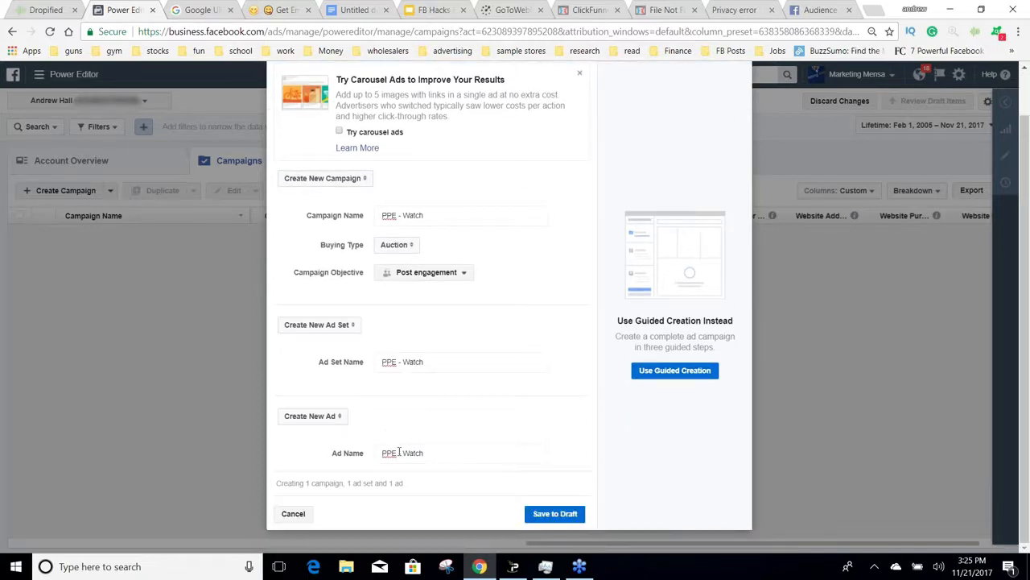
left_click(573, 516)
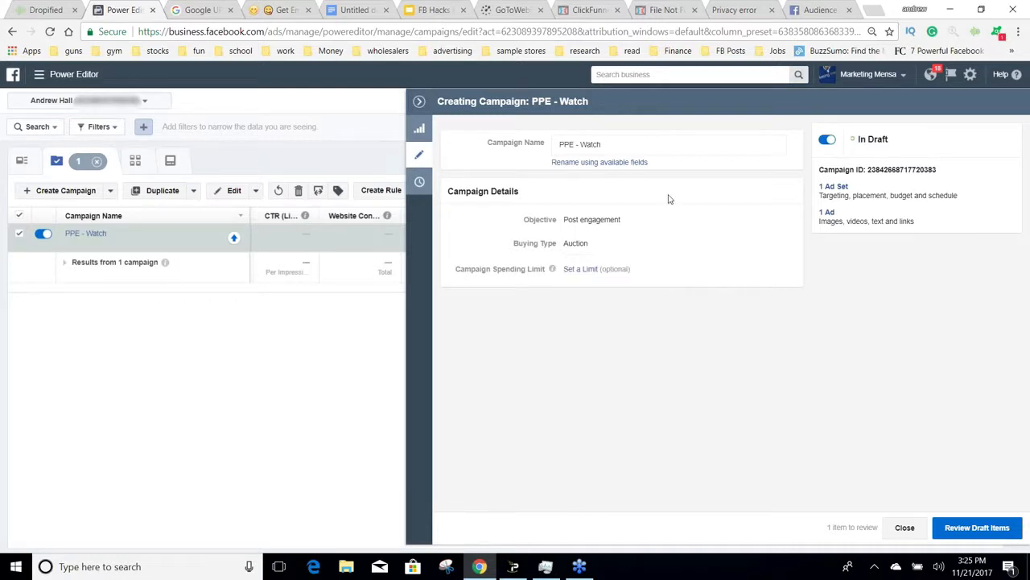
Step: Open the draft campaign's ad set for editing and set its daily budget to $5.00
left_click(833, 186)
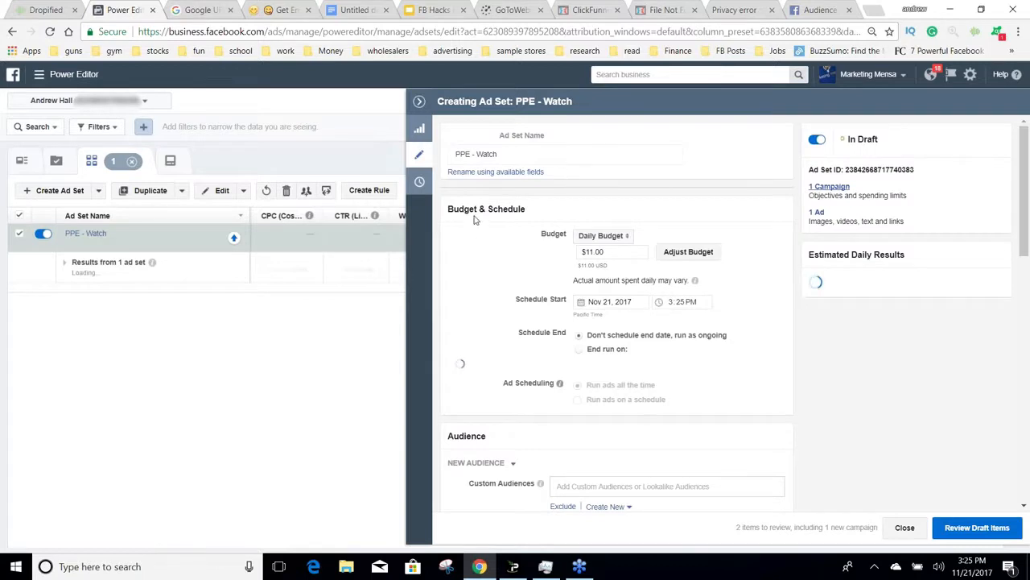
left_click(586, 239)
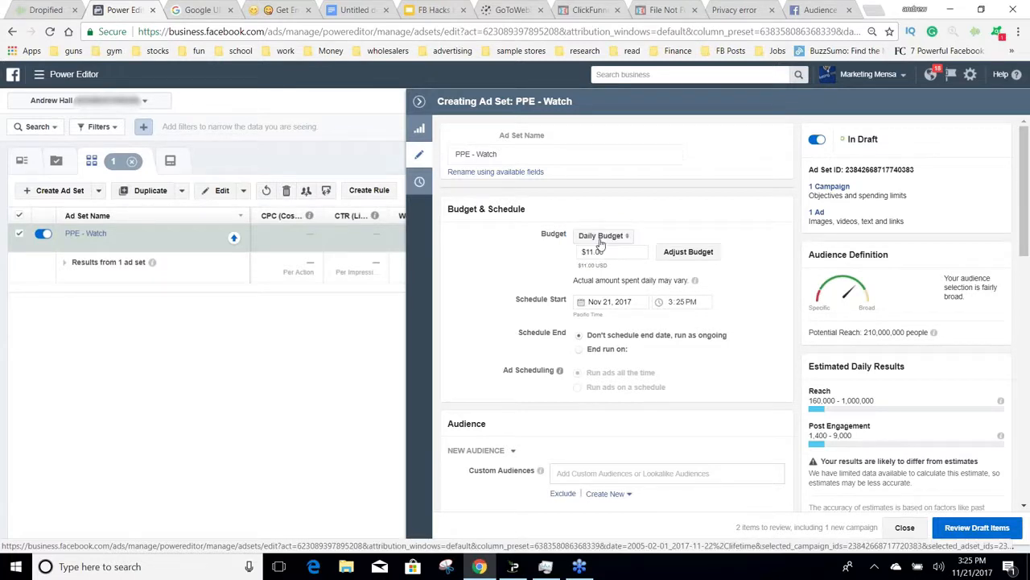
left_click(612, 251)
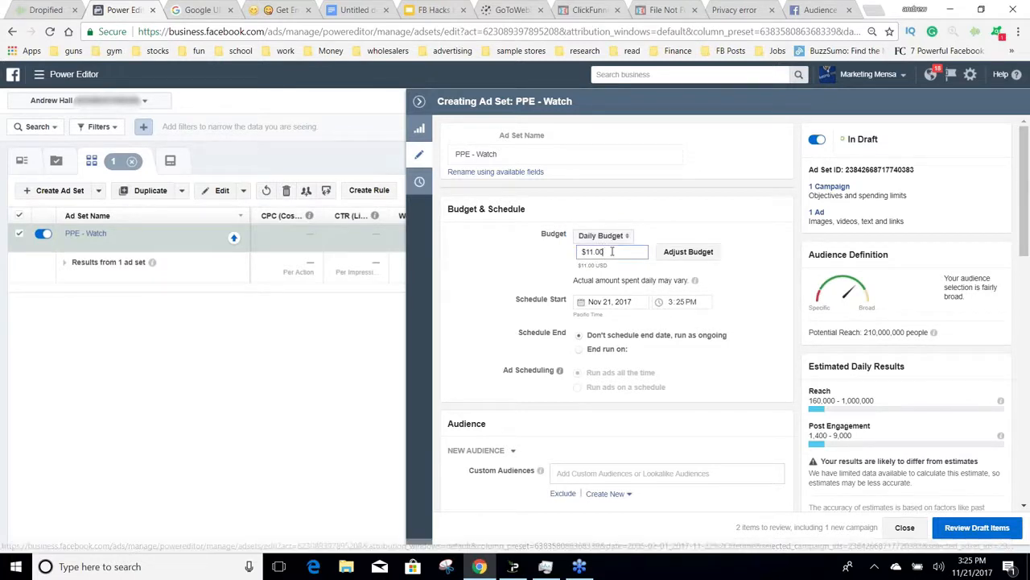
key("BackSpace")
key("BackSpace")
key("BackSpace")
key("BackSpace")
key("BackSpace")
type("5")
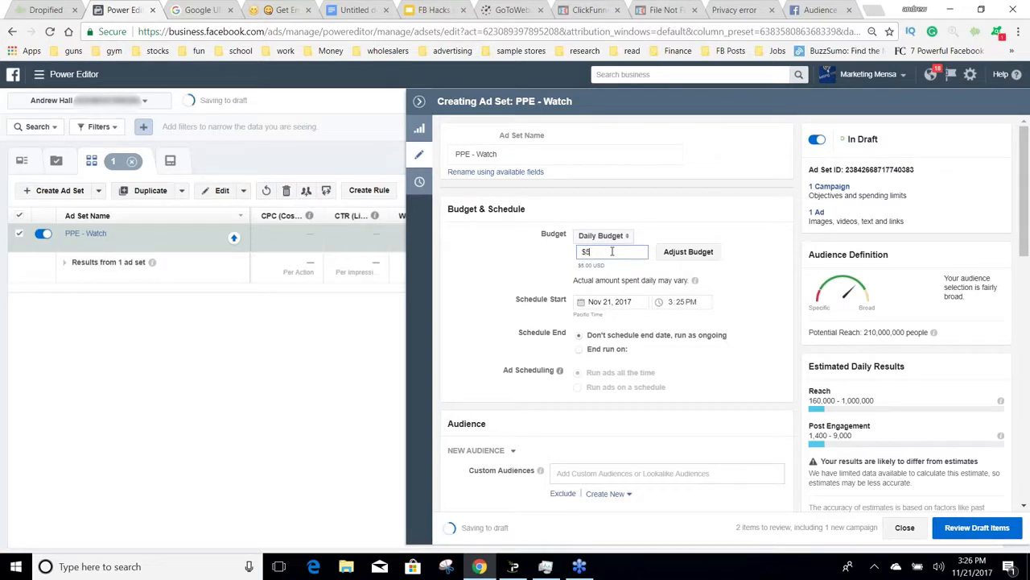
left_click(742, 263)
Step: Schedule the ad set to start on Nov 22, 2017 at 12:01 AM
left_click(582, 302)
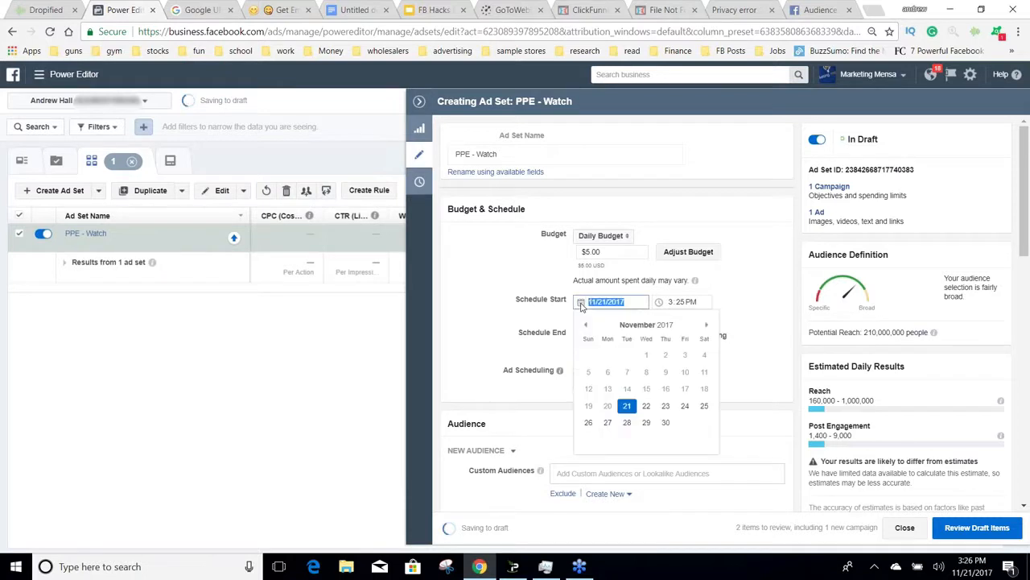
left_click(646, 406)
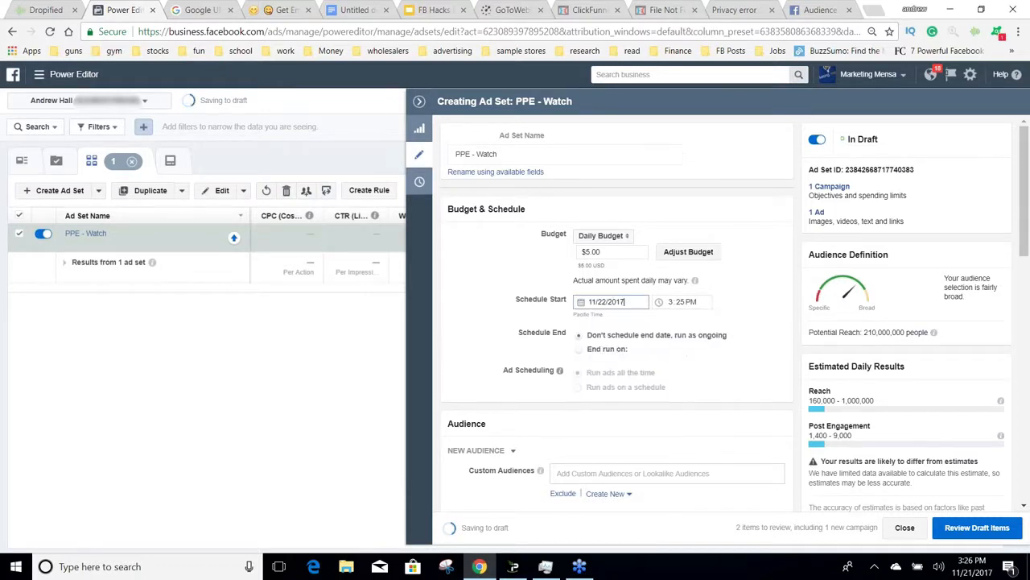
left_click(672, 306)
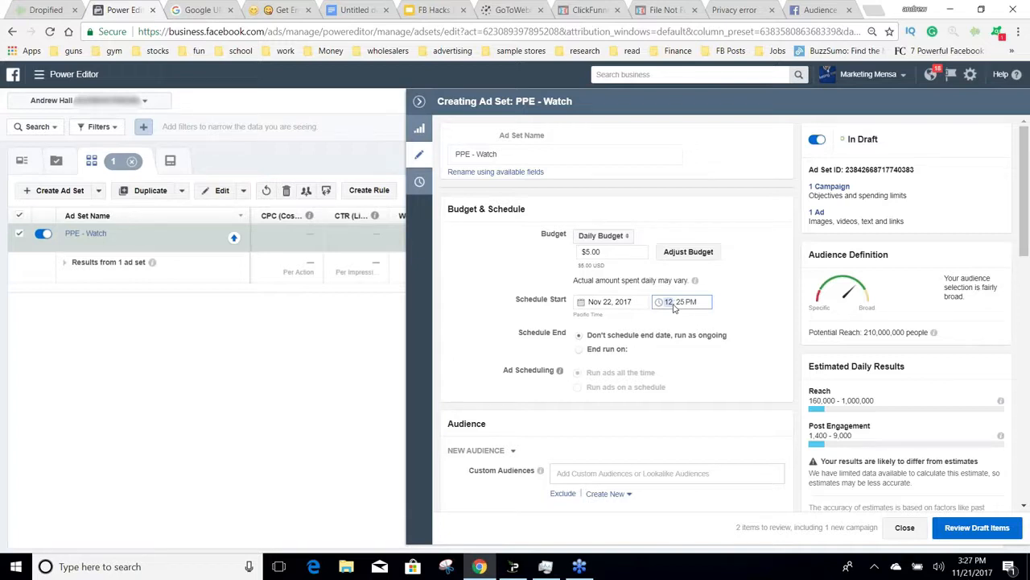
left_click(682, 304)
type("00")
type("1")
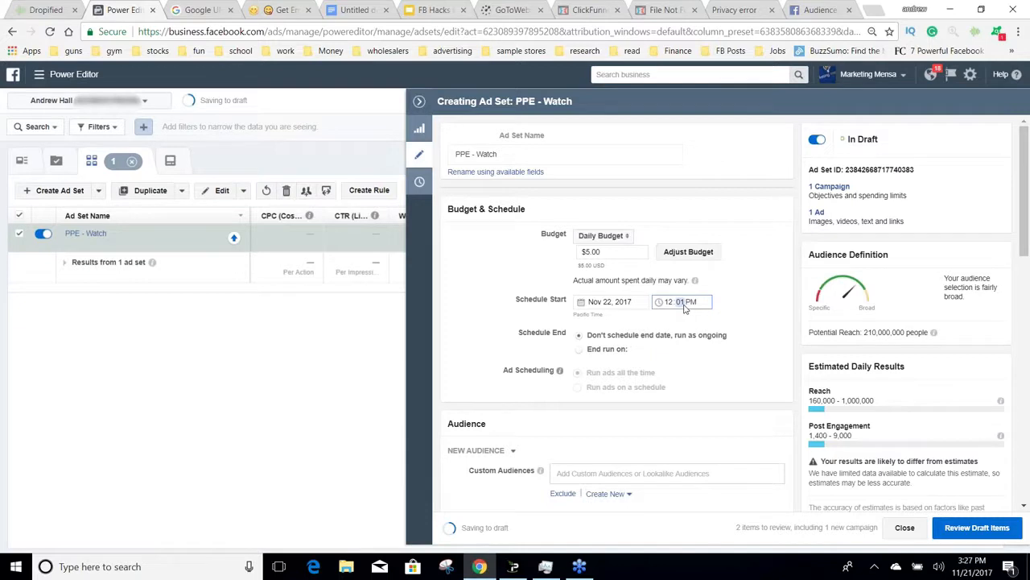
left_click(690, 307)
type("a")
left_click(775, 305)
Step: Switch the ad set's schedule end to a fixed end date and back to running as ongoing
scroll(776, 308, "down", 1)
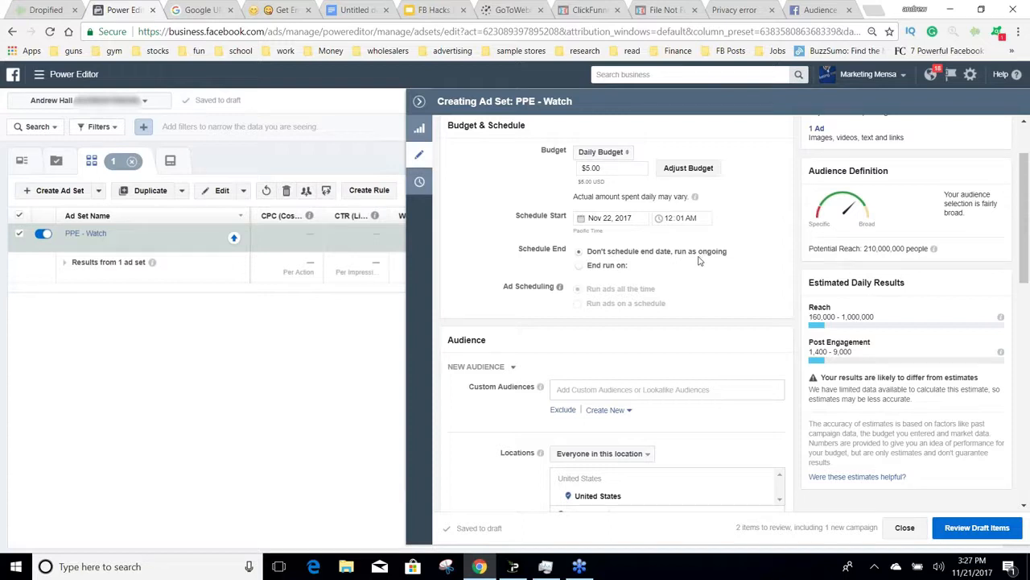
left_click(612, 272)
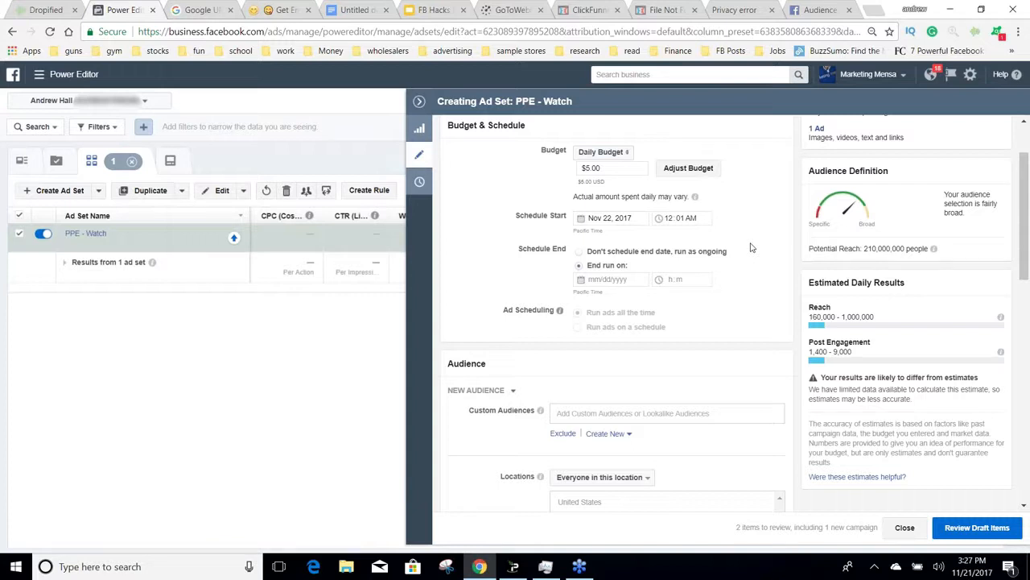
left_click(653, 255)
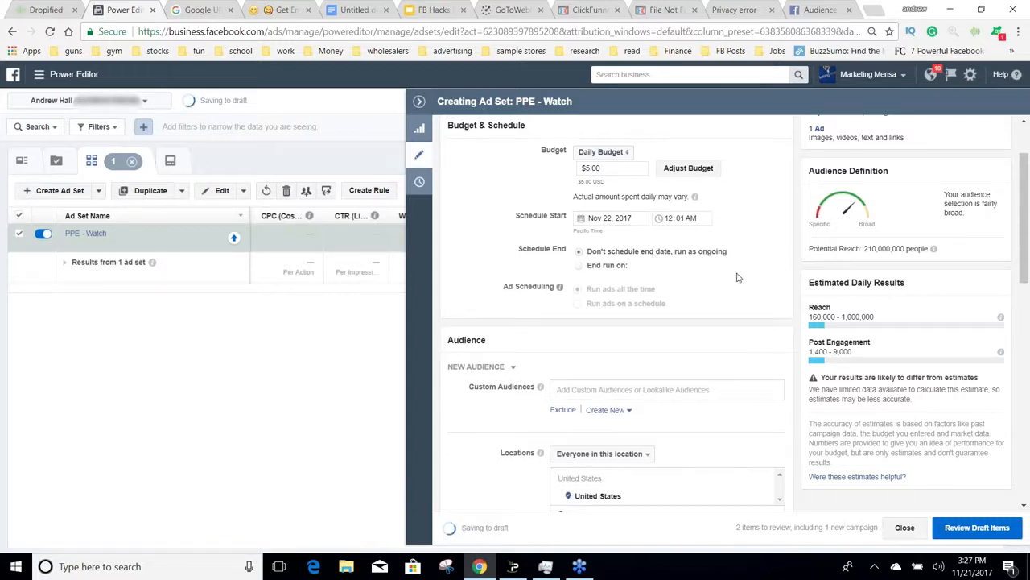
Step: Try targeting the ad set at a pin dropped on the location map in the western United States, and remove the pinned location
scroll(797, 296, "down", 3)
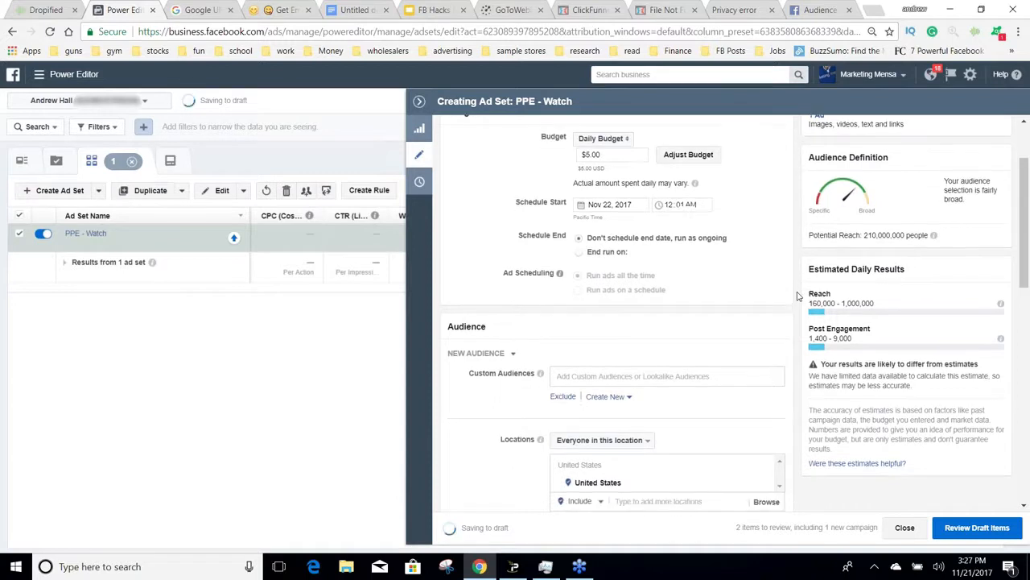
scroll(798, 297, "down", 2)
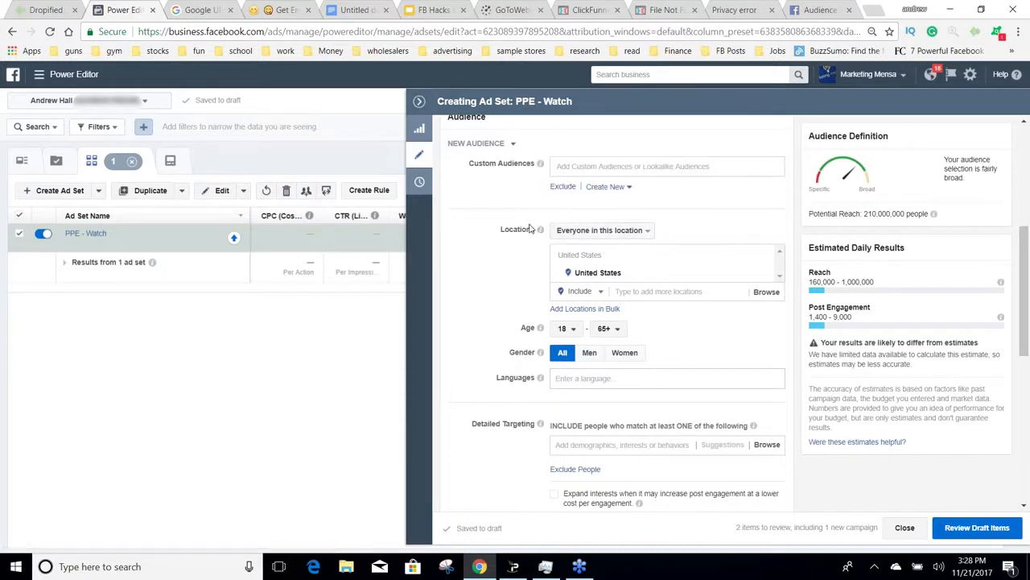
left_click(631, 291)
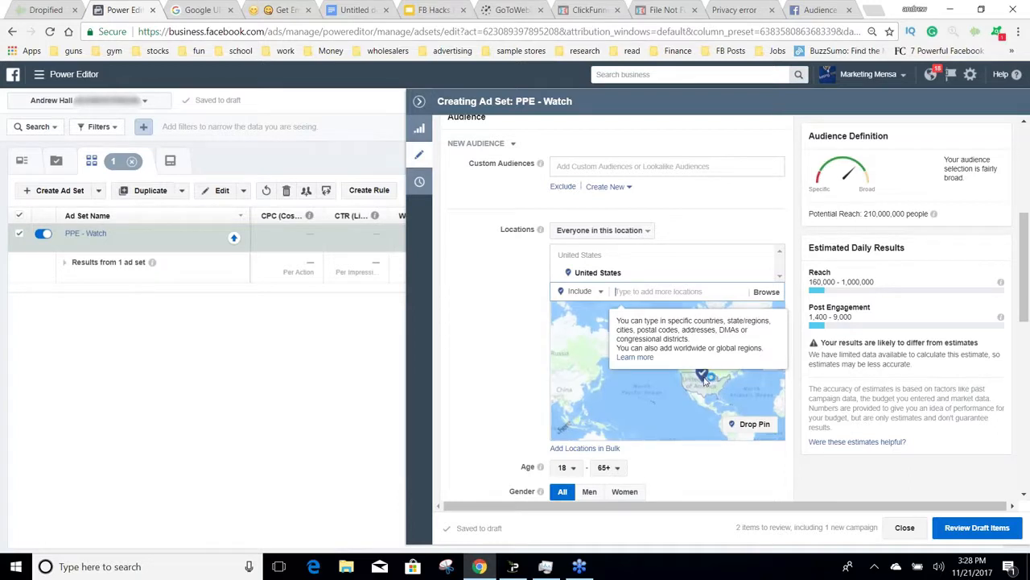
scroll(704, 380, "up", 5)
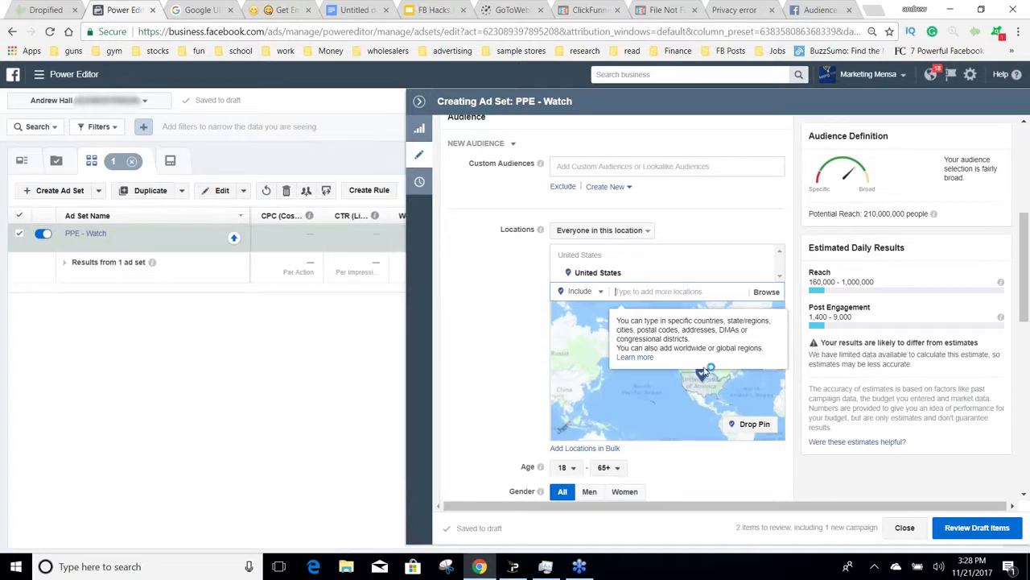
left_click(729, 426)
left_click(664, 382)
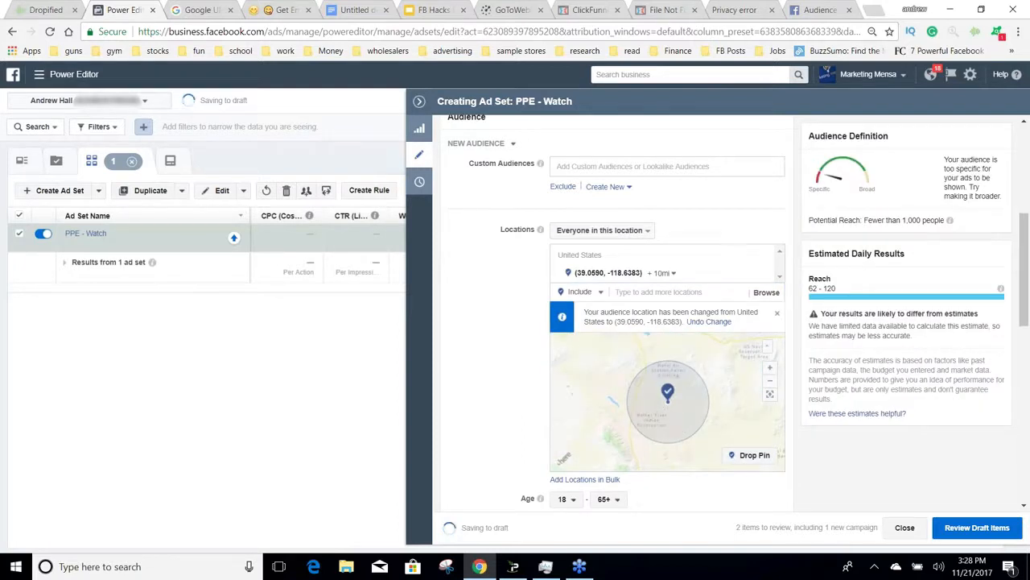
left_click(664, 274)
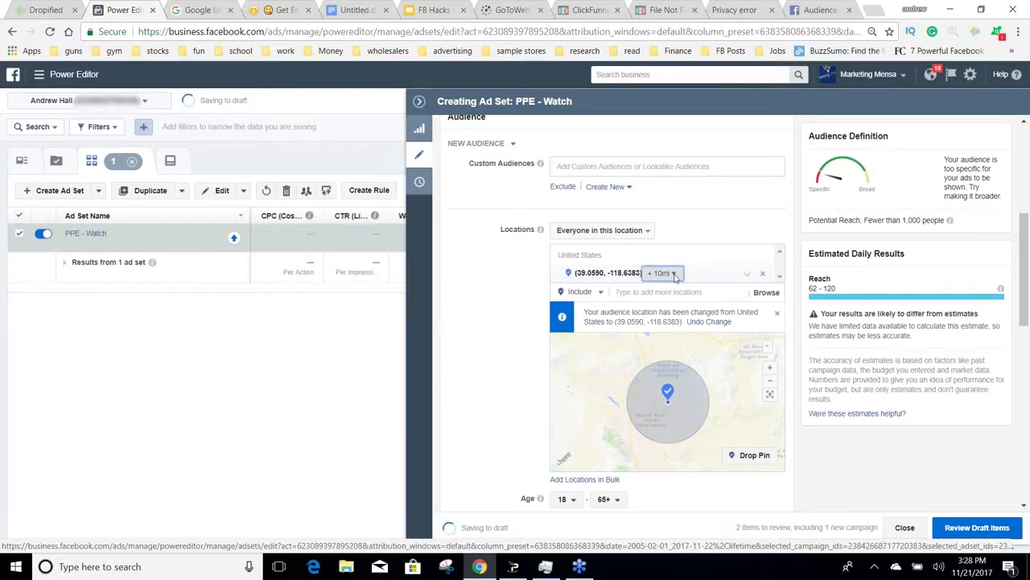
left_click(717, 244)
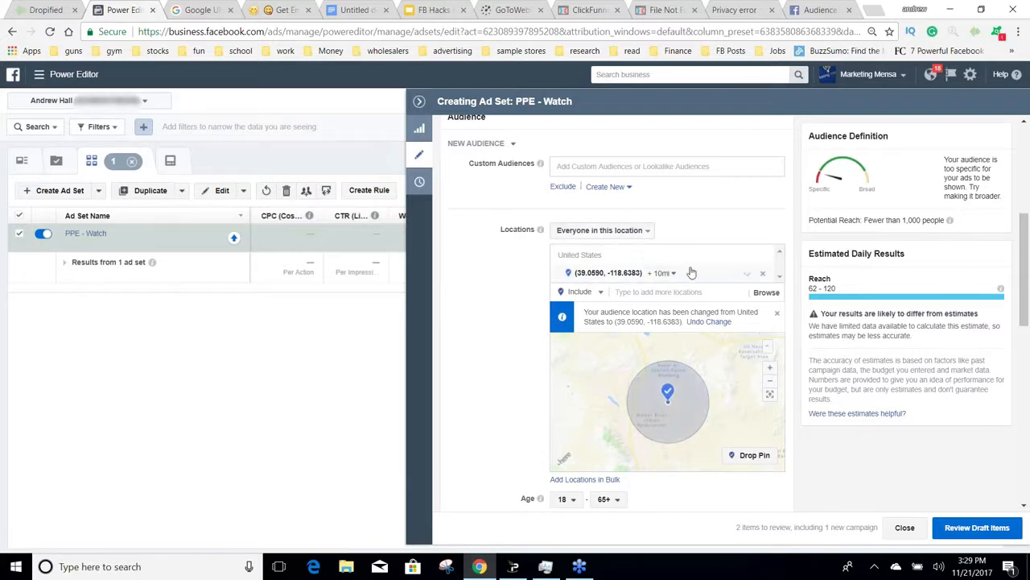
left_click(761, 275)
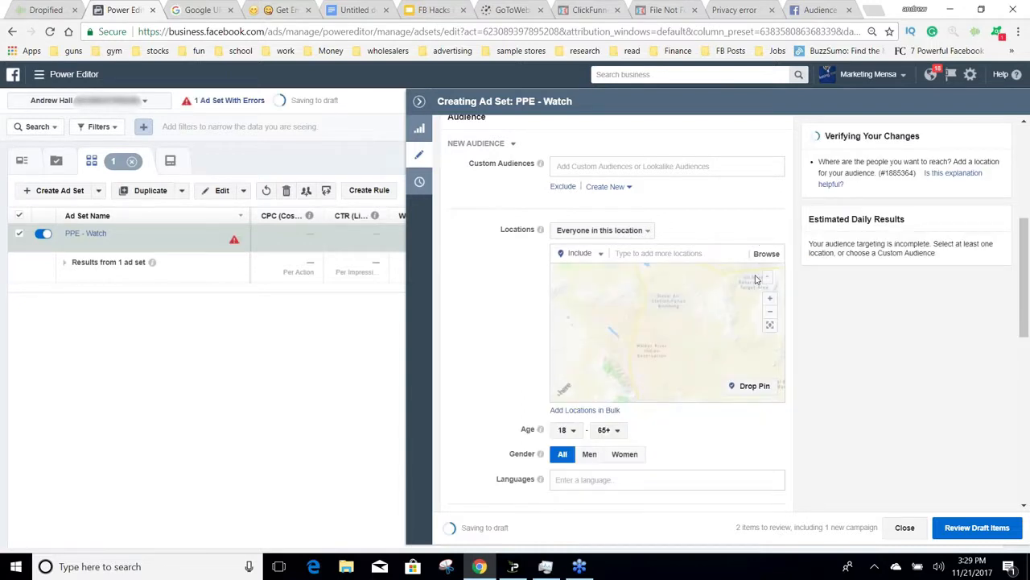
Step: Add United States and Canada as the ad set's audience locations
left_click(675, 253)
type("u")
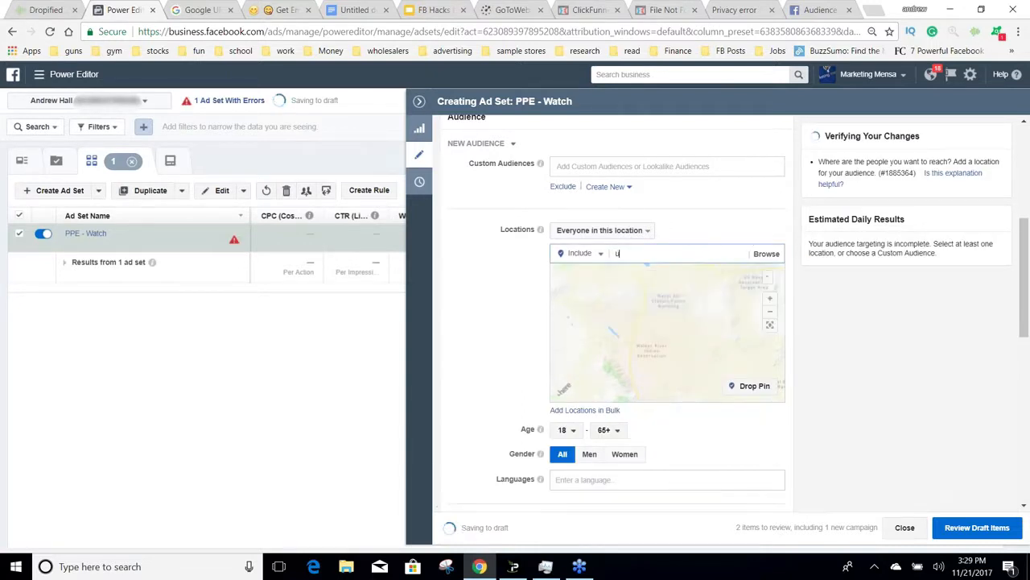
type("nited")
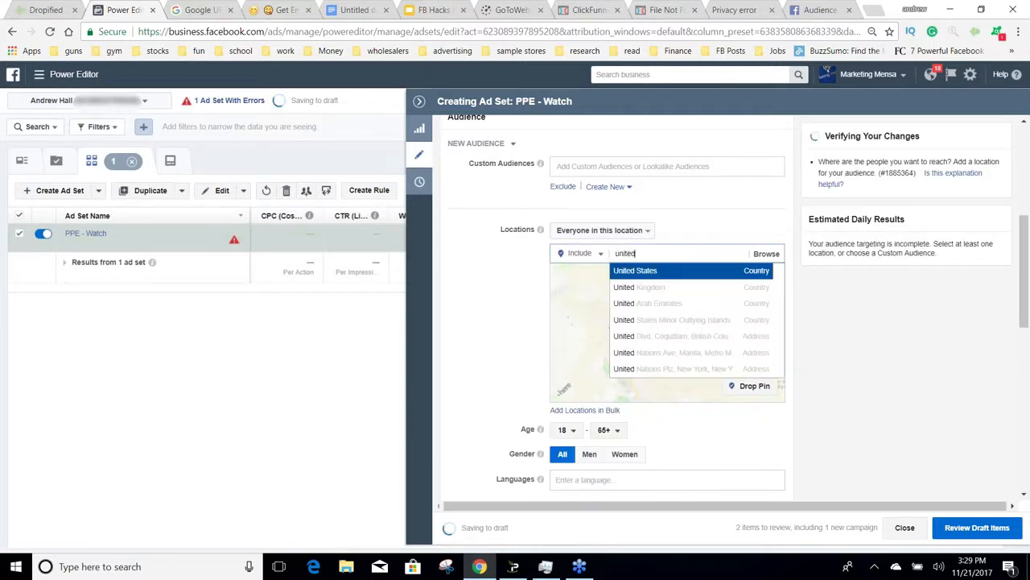
type(" state")
key("Return")
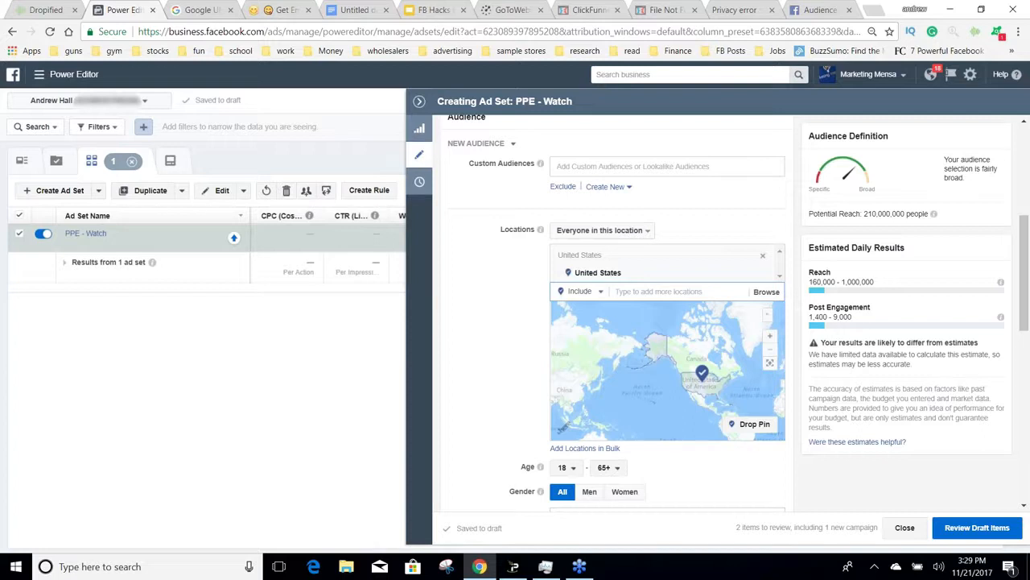
type("canada")
key("Return")
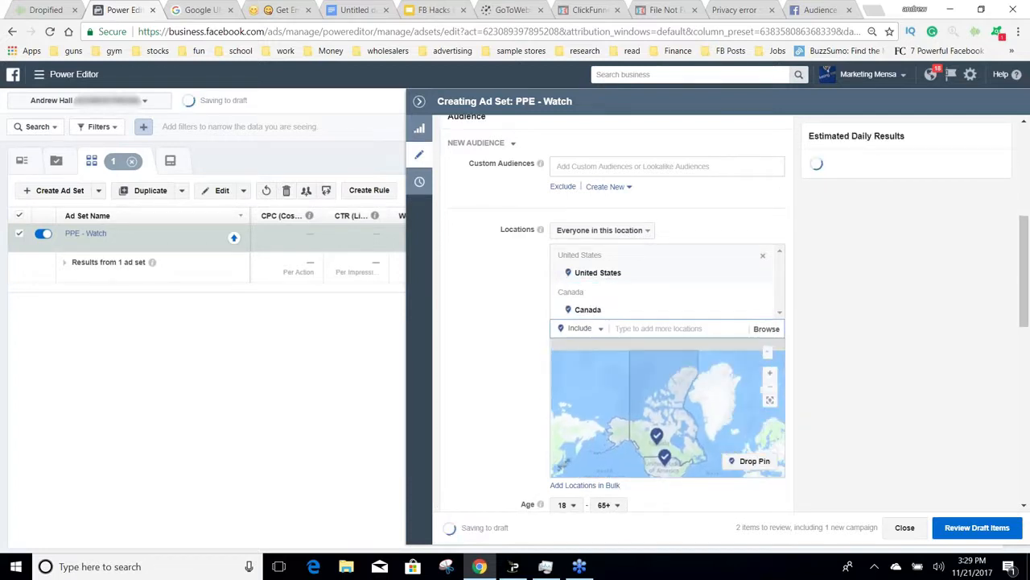
Step: Add the United Kingdom to the ad set's audience locations
type("united")
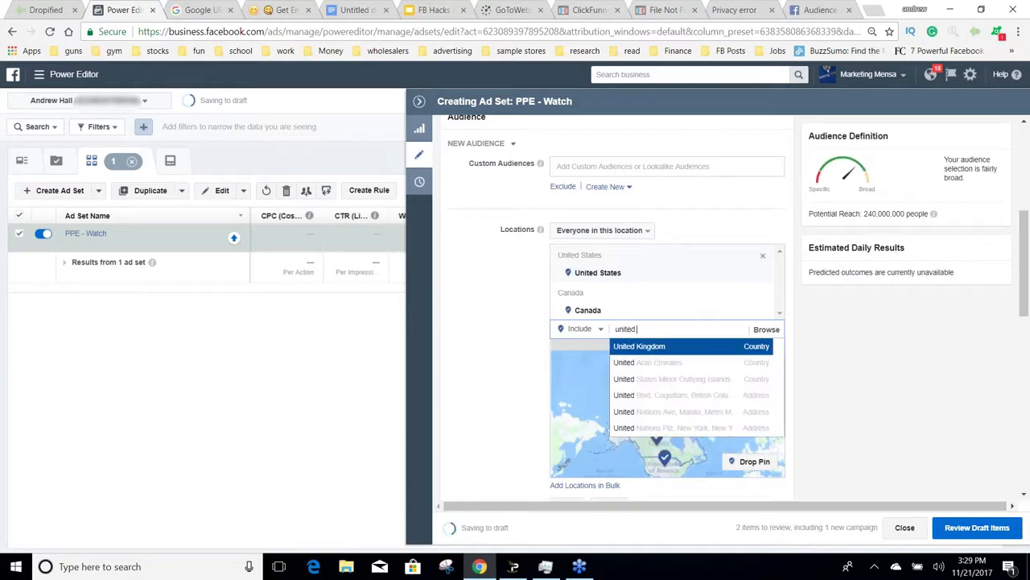
key("Return")
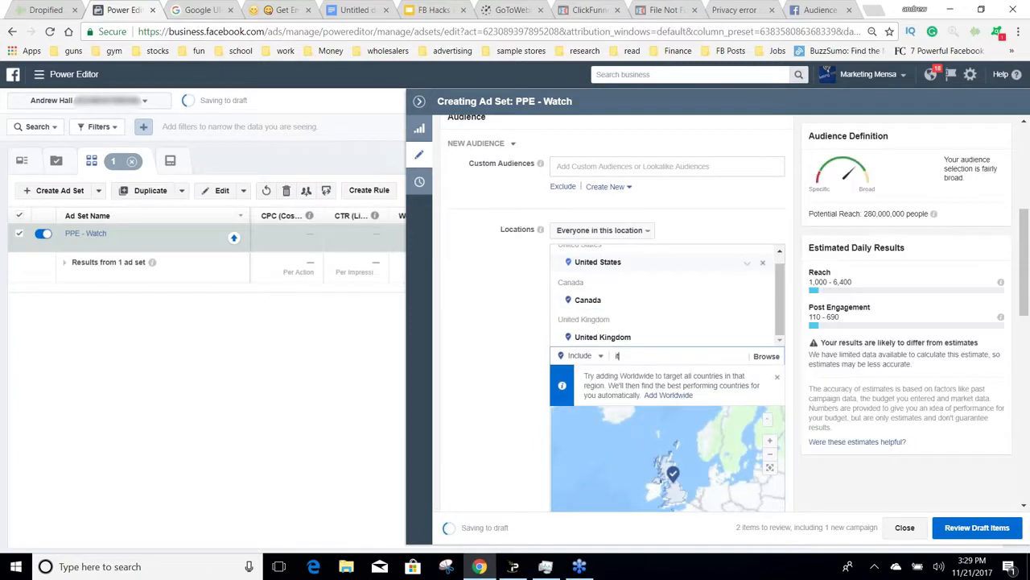
Step: Try adding Ireland, West Virginia to the audience locations, and remove that entry
type("ireland")
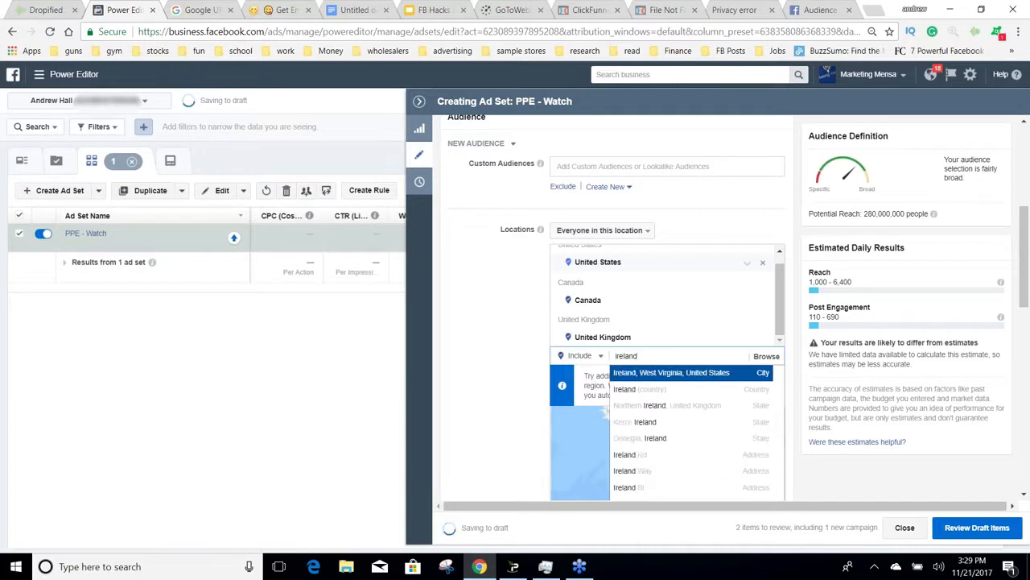
key("Return")
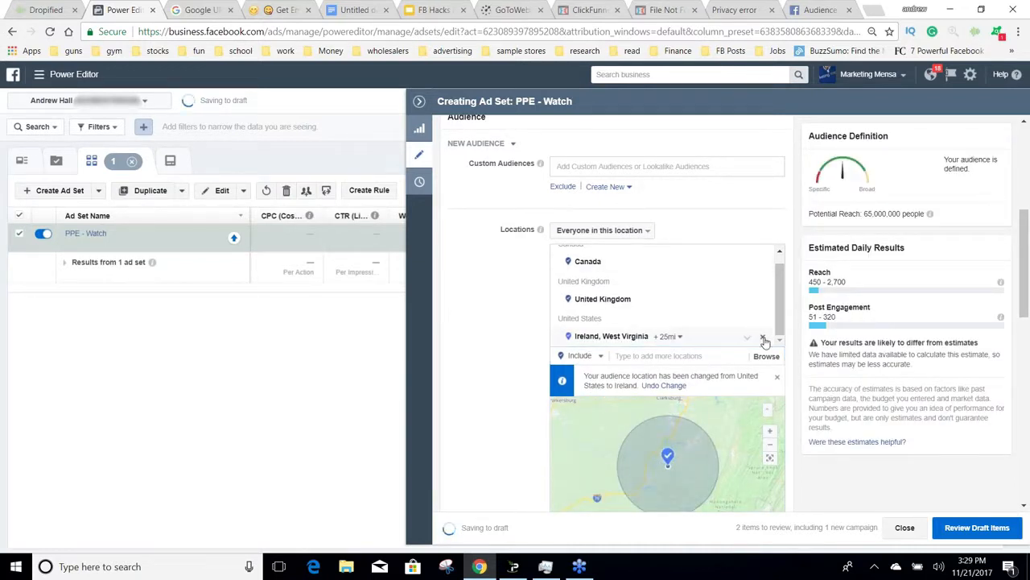
left_click(763, 337)
Step: Add the country Ireland to the ad set's audience locations
type("ireland")
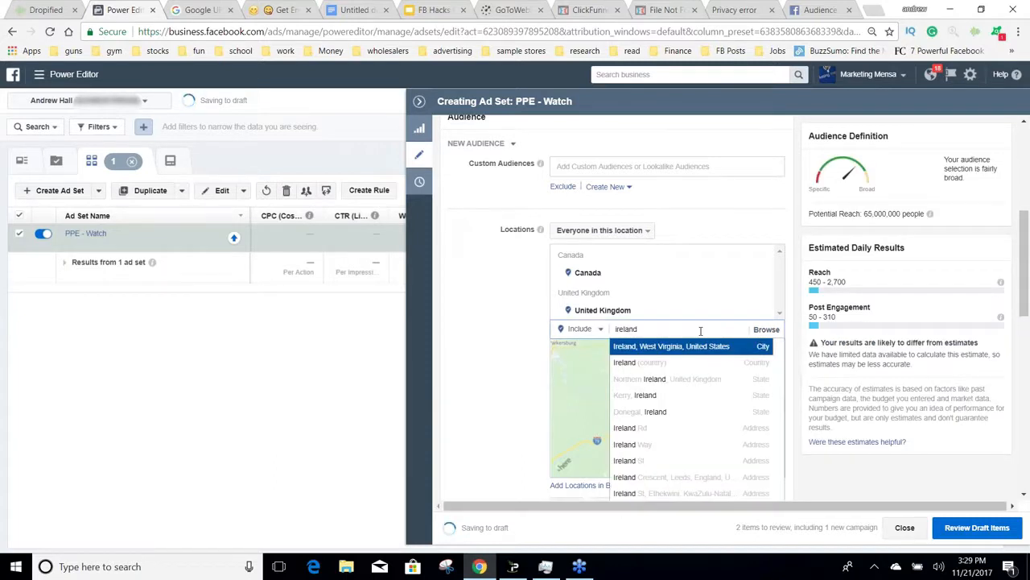
key("Down")
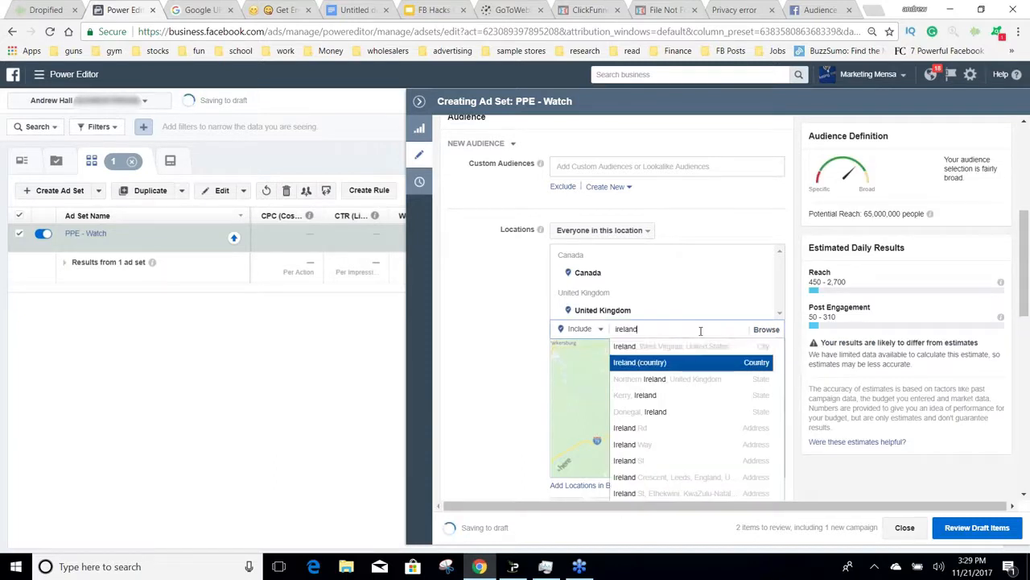
key("Return")
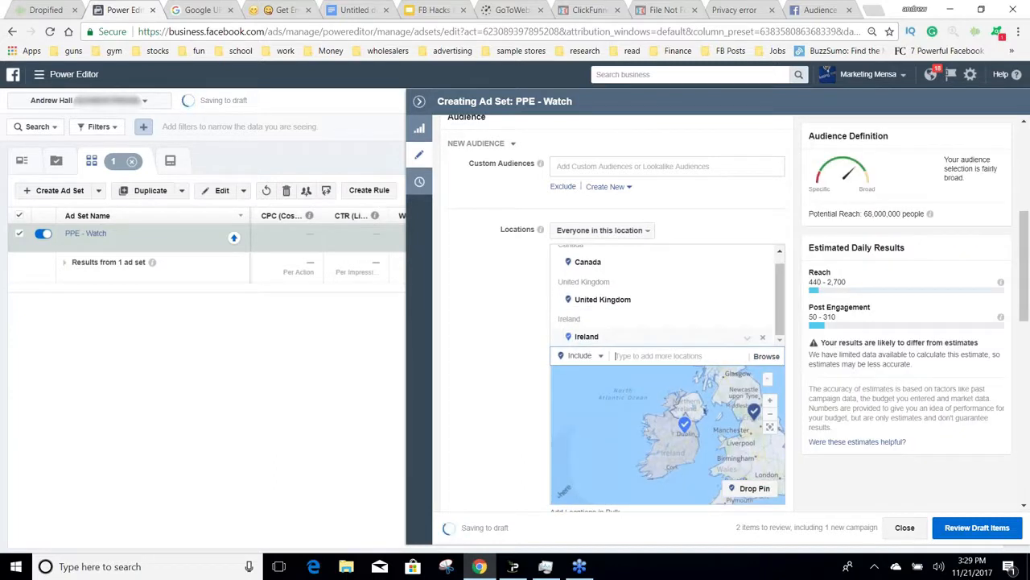
Step: Add New Zealand and Australia to the ad set's audience locations
type("new zealand")
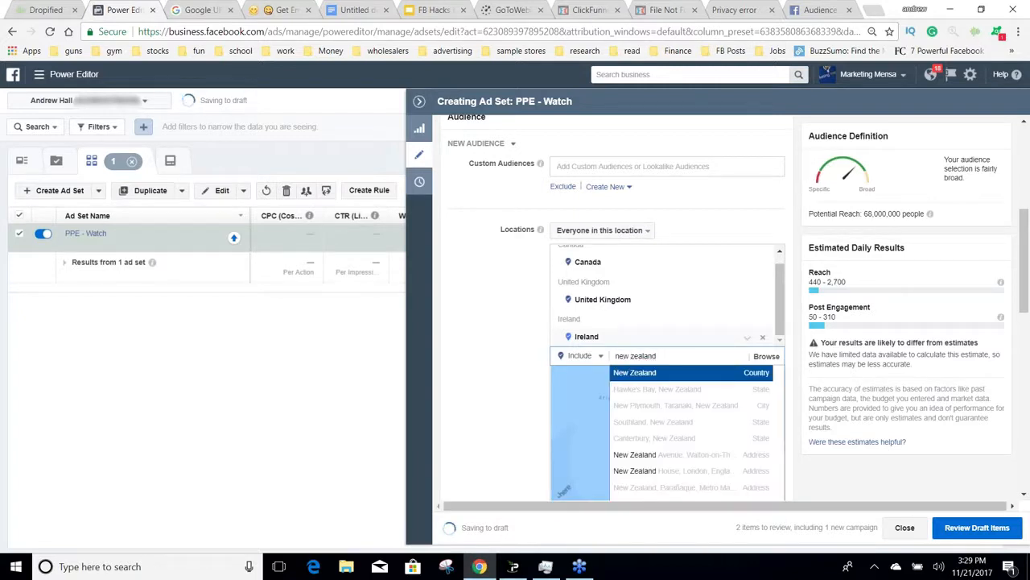
key("Return")
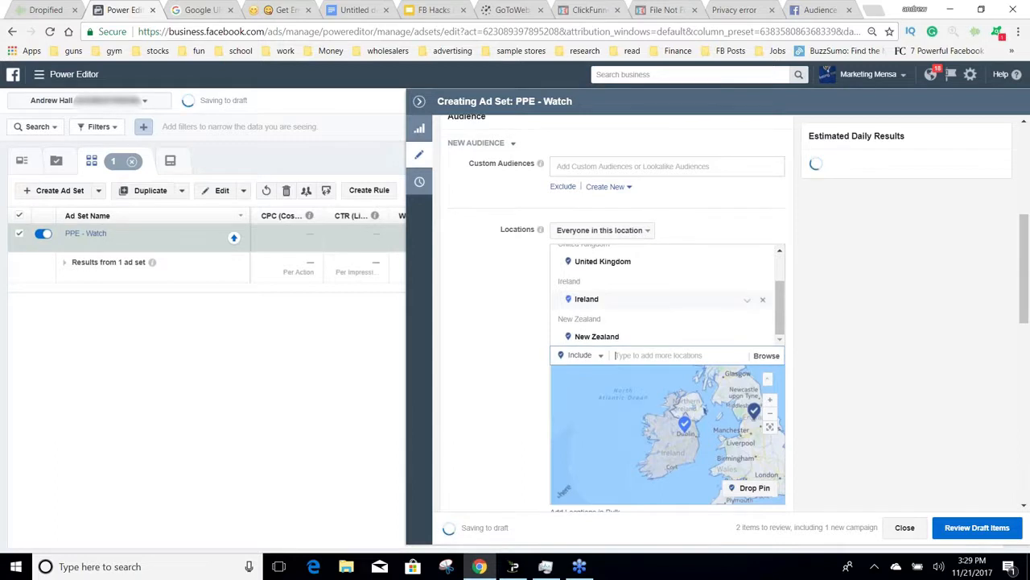
type("Austr")
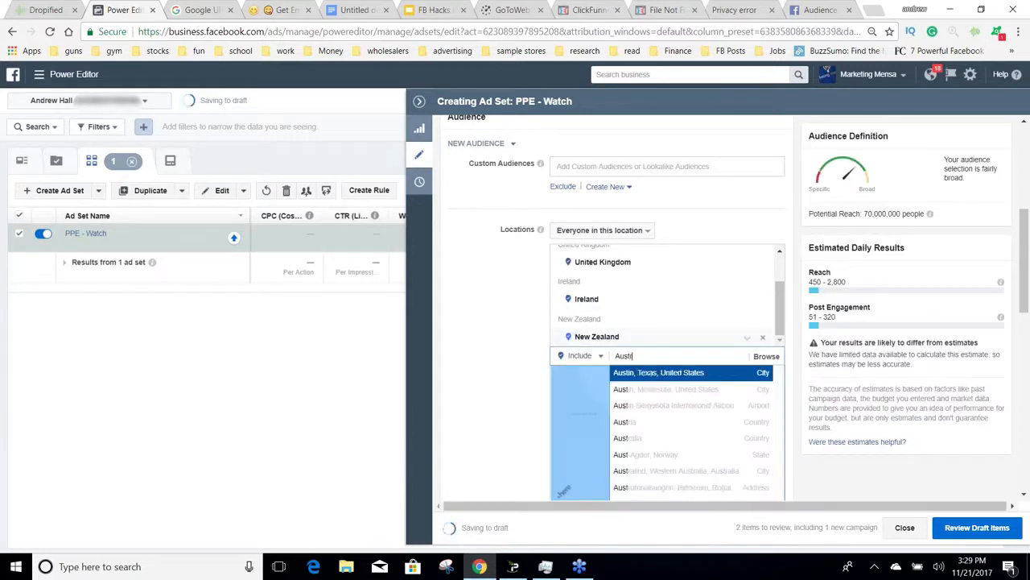
type("alia")
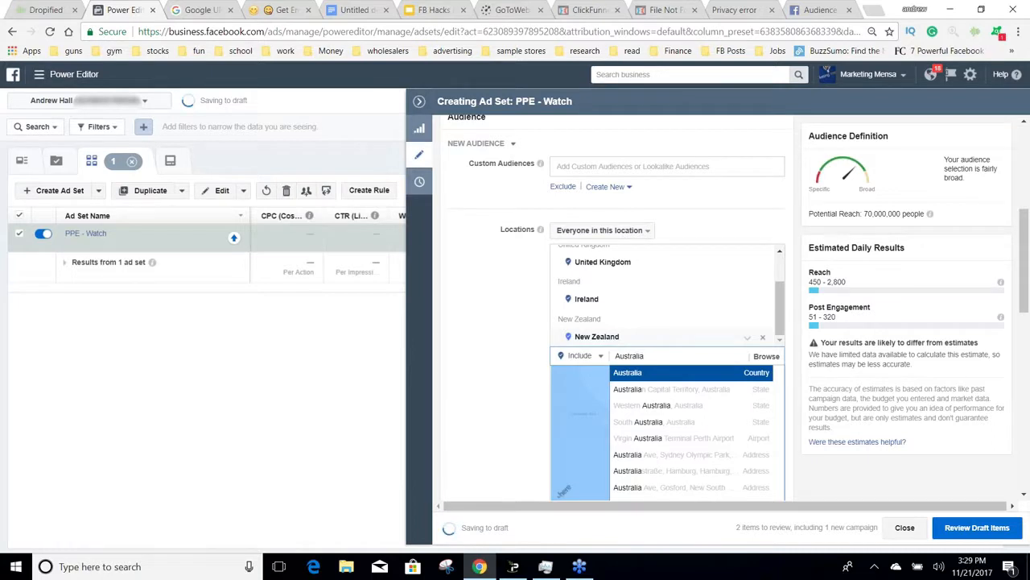
key("Return")
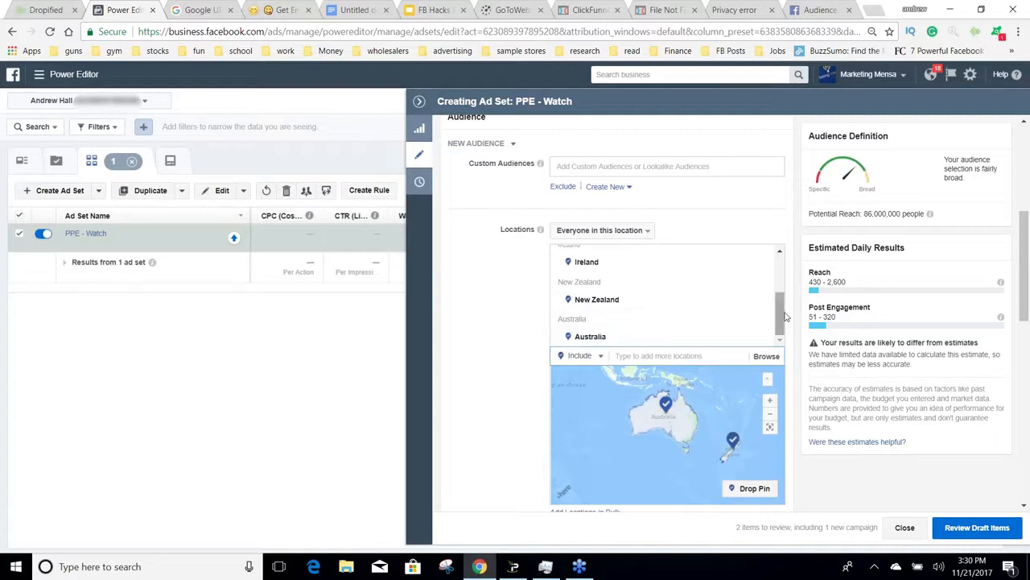
mouse_move(786, 316)
left_mouse_down()
mouse_move(788, 285)
mouse_move(783, 322)
left_mouse_up()
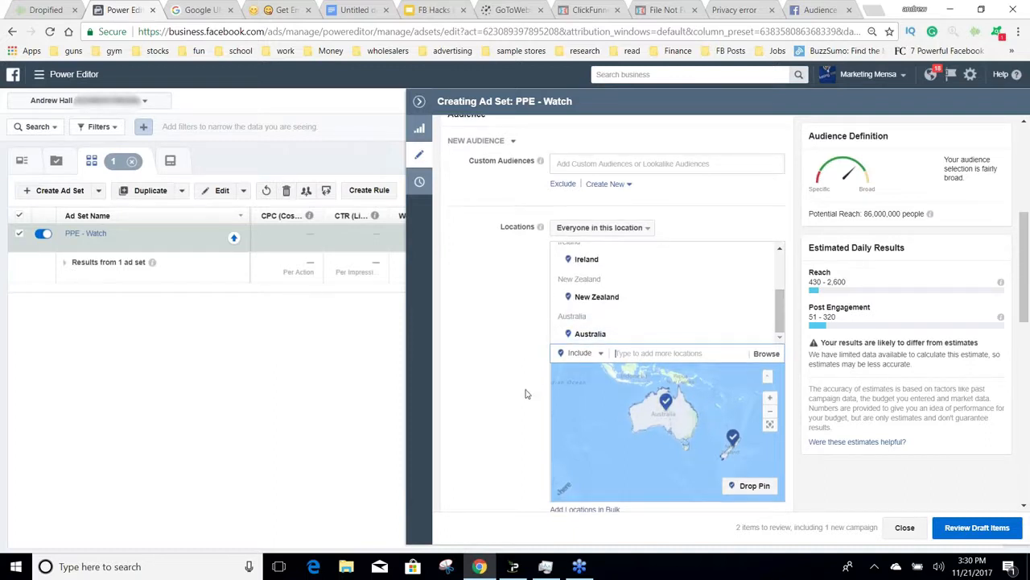
Step: Try a minimum audience age of 20, and set it back to 18
scroll(525, 393, "down", 2)
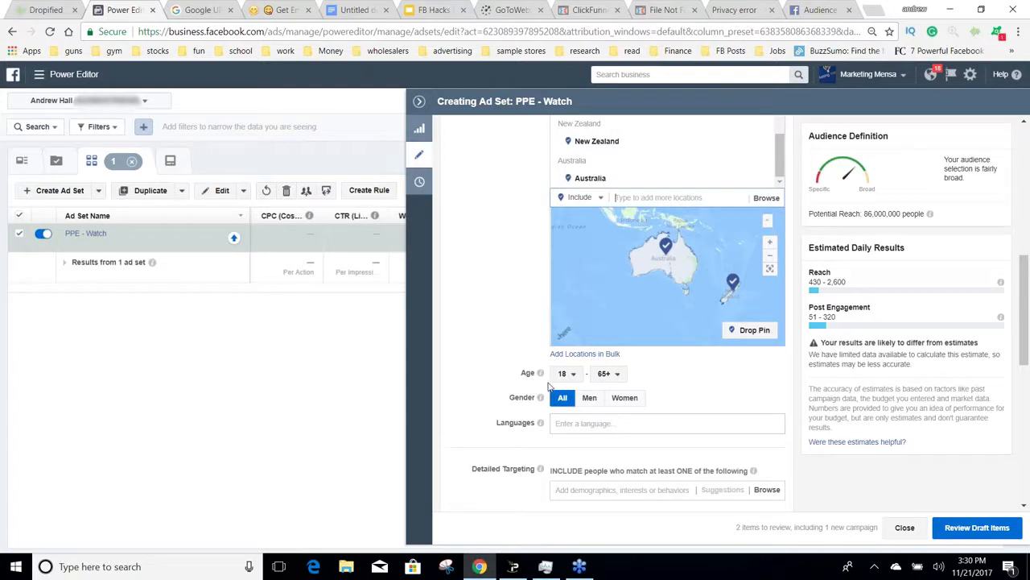
left_click(565, 374)
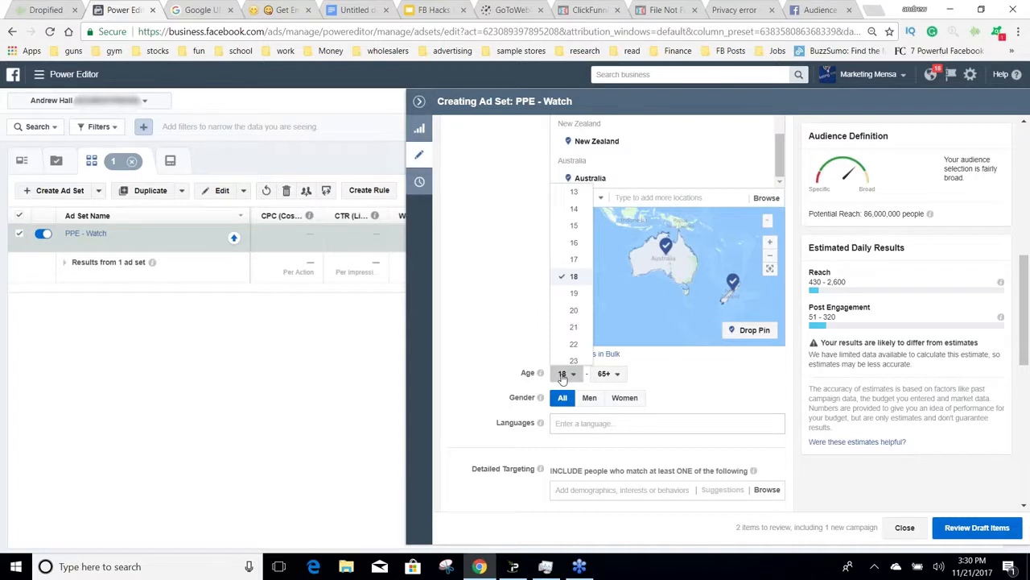
left_click(568, 310)
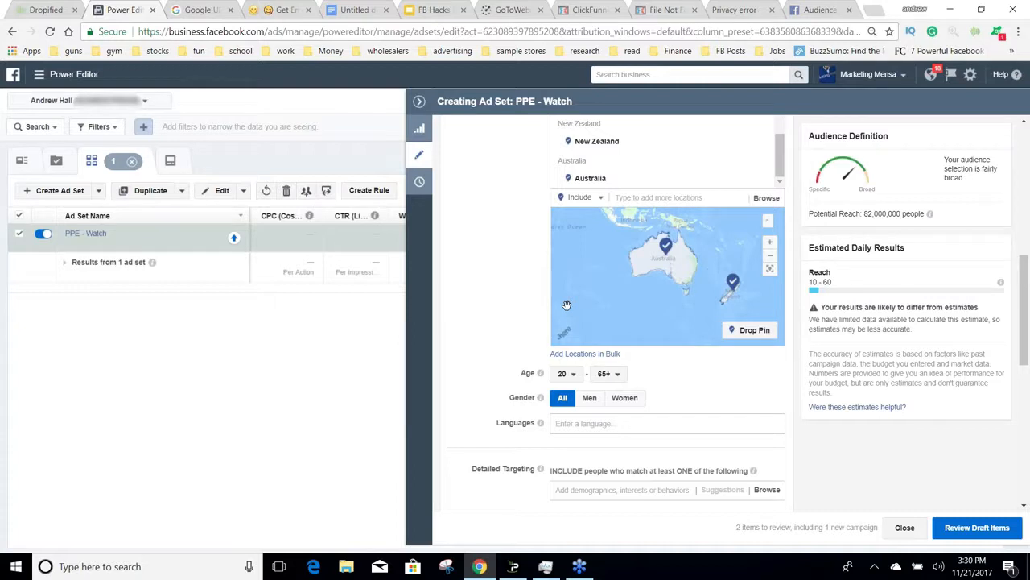
left_click(565, 374)
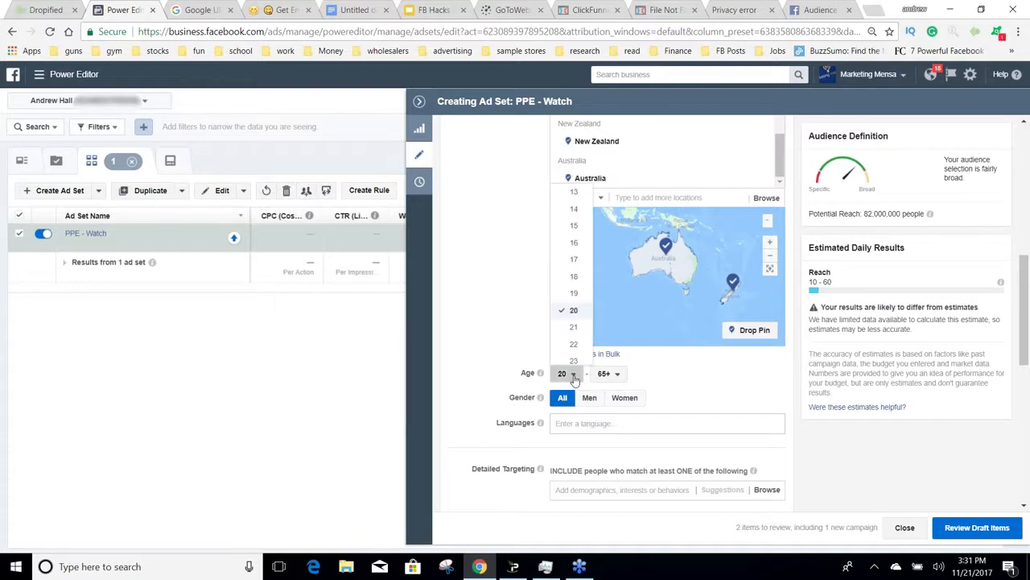
left_click(574, 277)
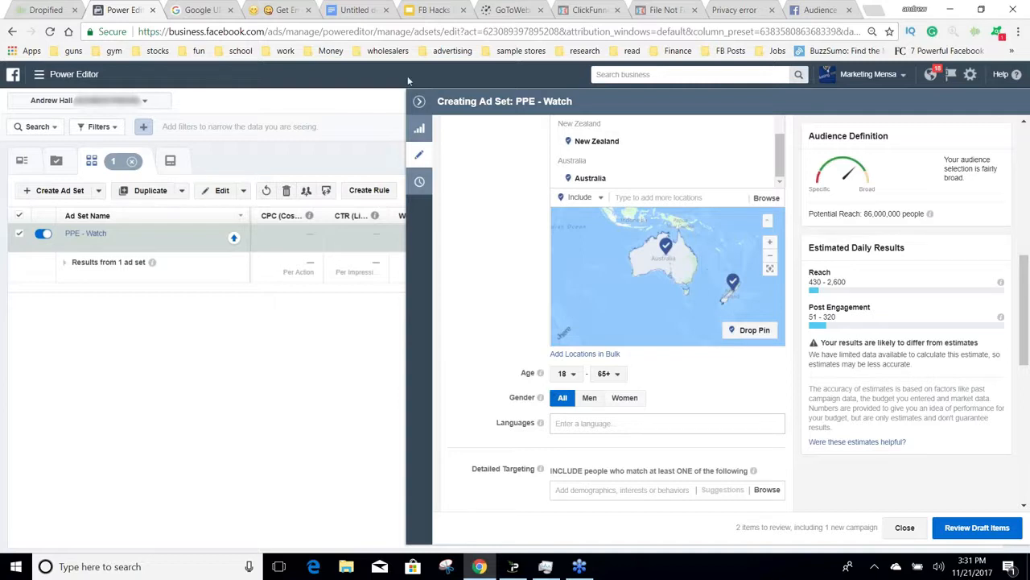
Step: Collapse the ad set editor and break down the ad set results by age
left_click(419, 101)
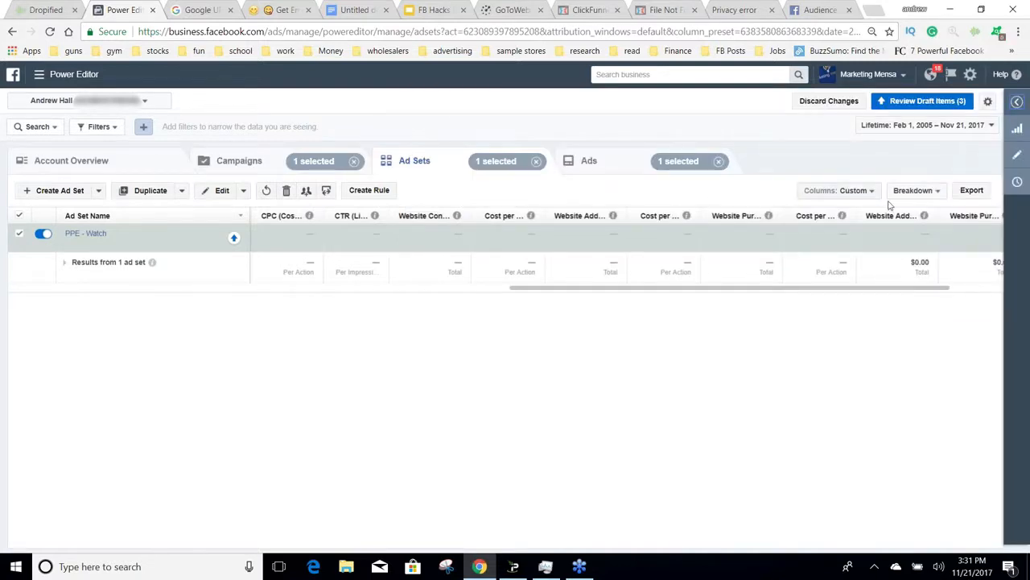
left_click(917, 191)
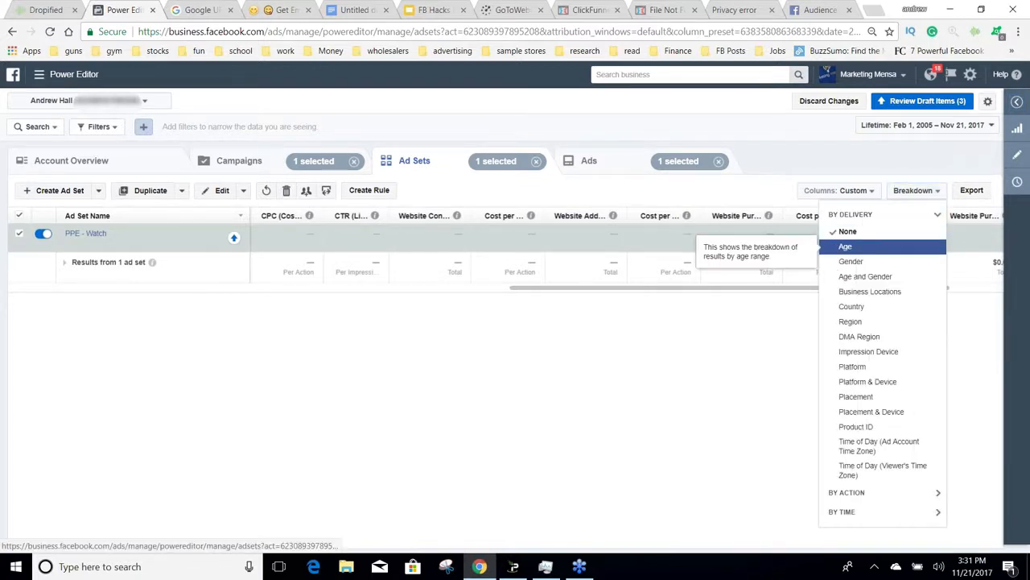
left_click(883, 247)
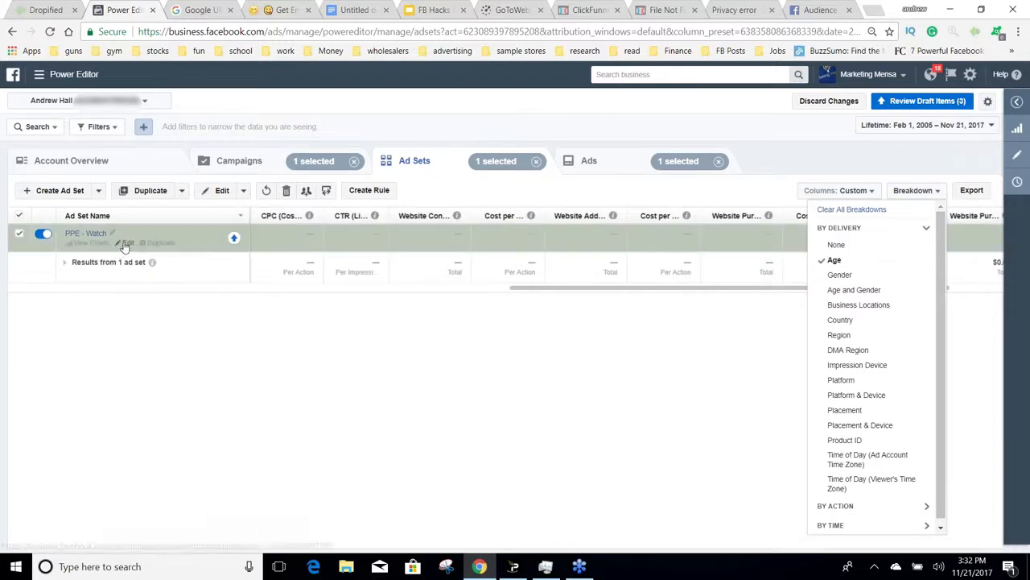
Step: Reopen the PPE - Watch ad set for editing and open its custom audiences entry in the audience settings
left_click(125, 243)
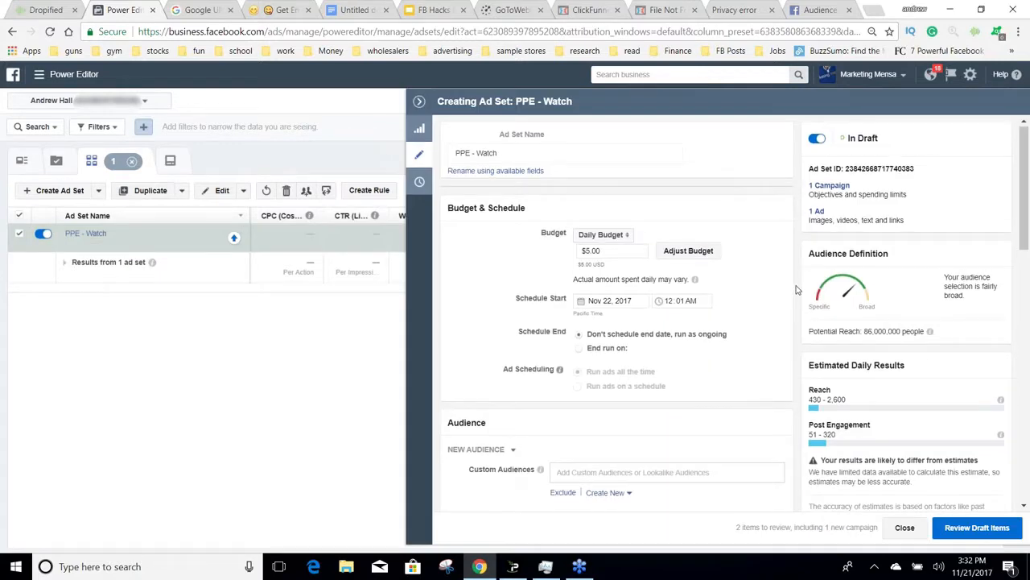
scroll(796, 290, "down", 3)
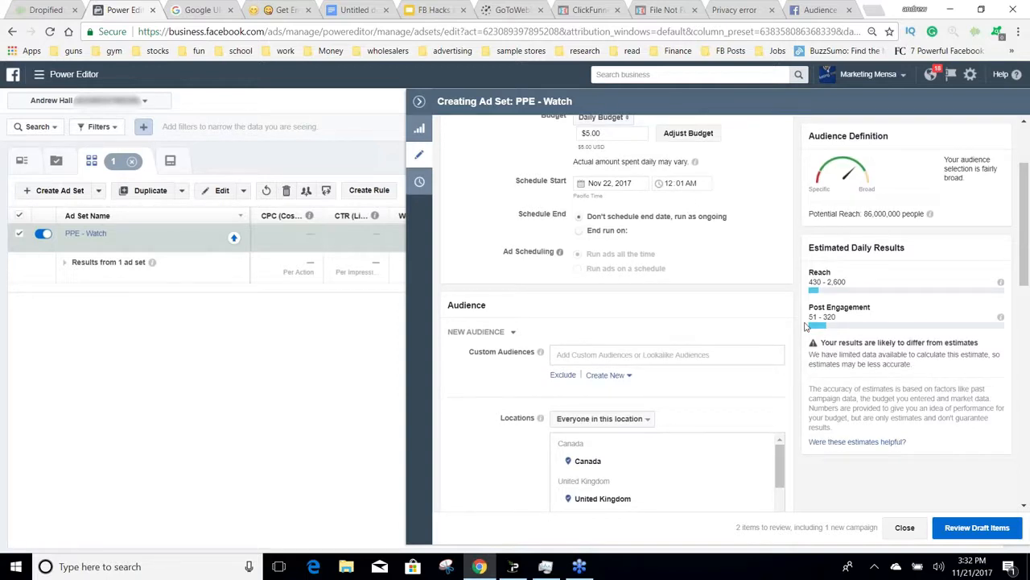
scroll(610, 223, "down", 2)
left_click(626, 285)
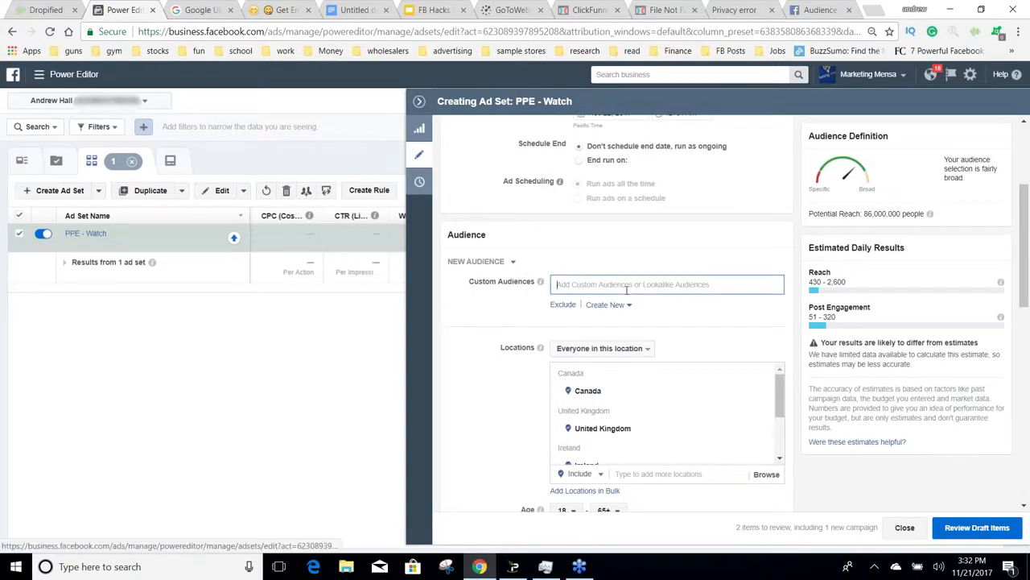
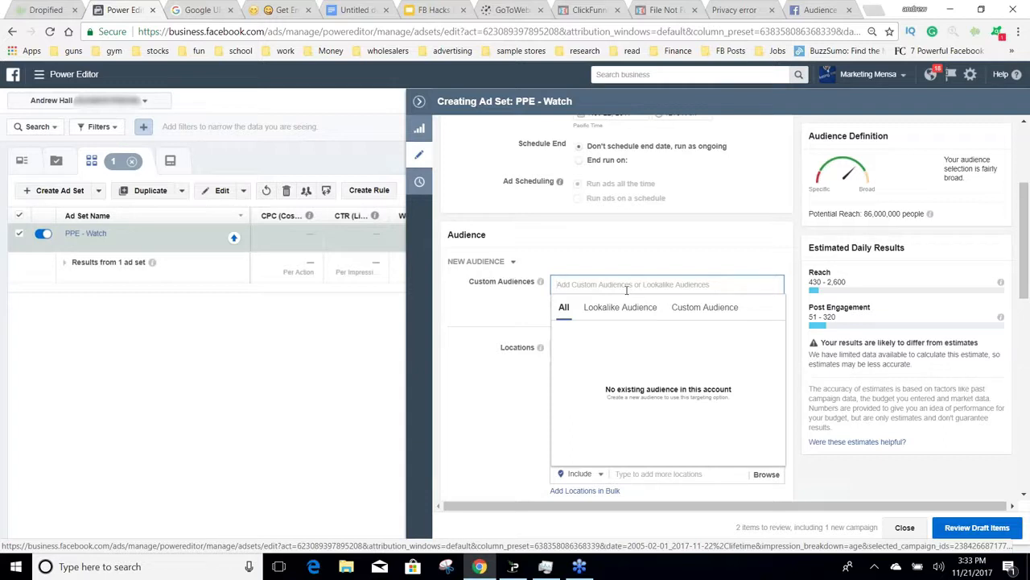
Step: Close the custom audiences list and view the options for which people in the locations are targeted
left_click(493, 360)
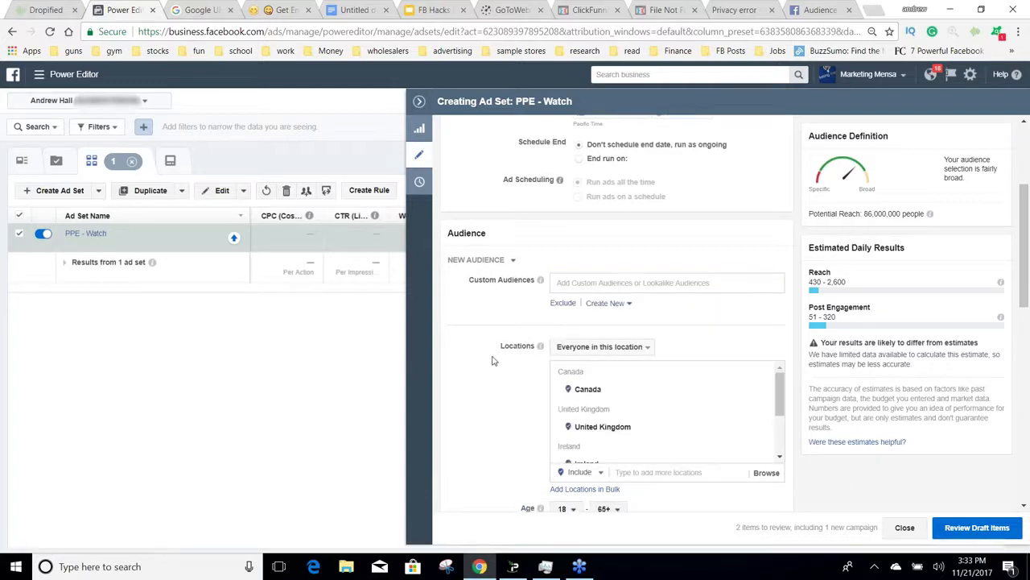
scroll(491, 360, "down", 2)
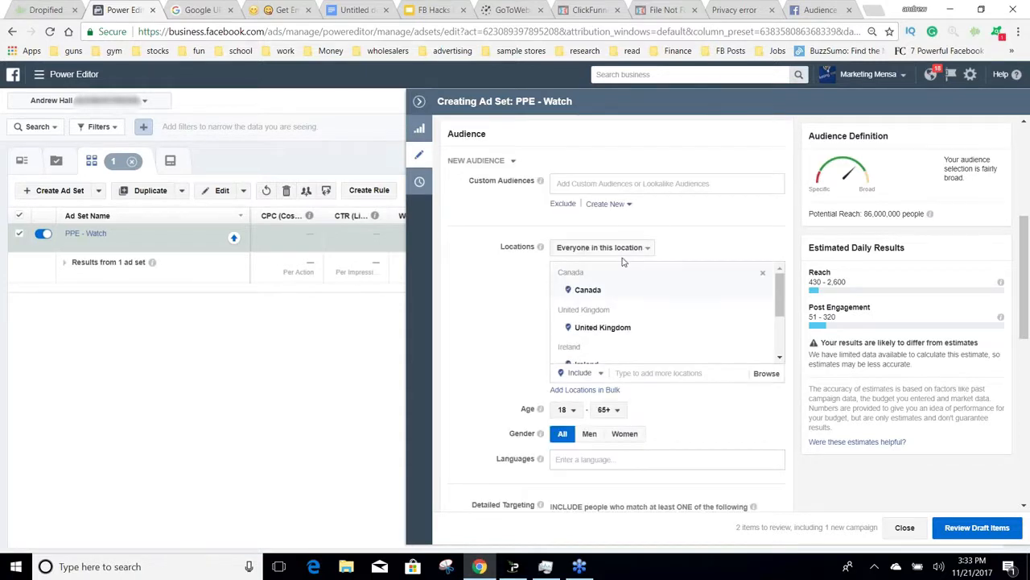
left_click(650, 248)
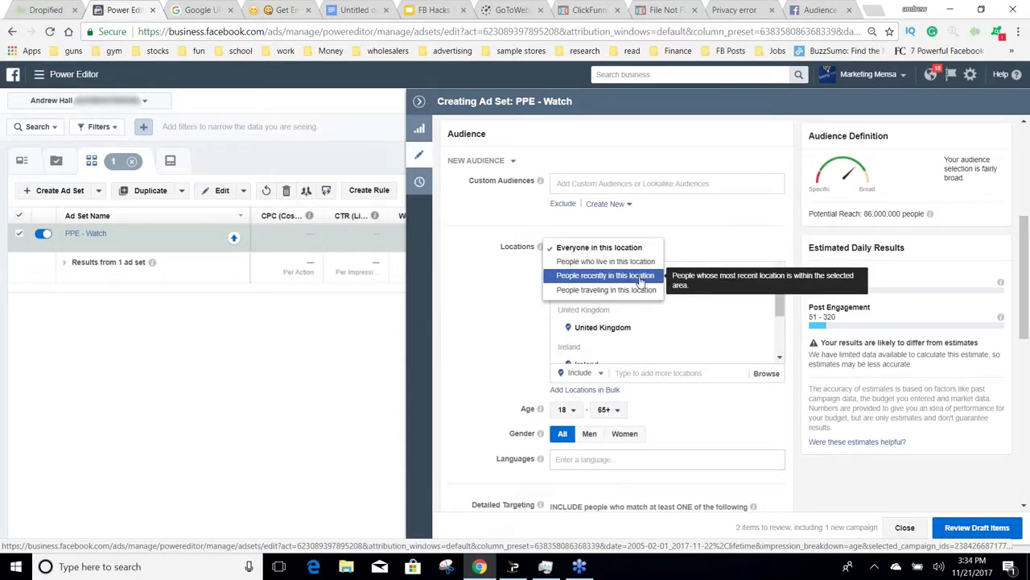
left_click(472, 280)
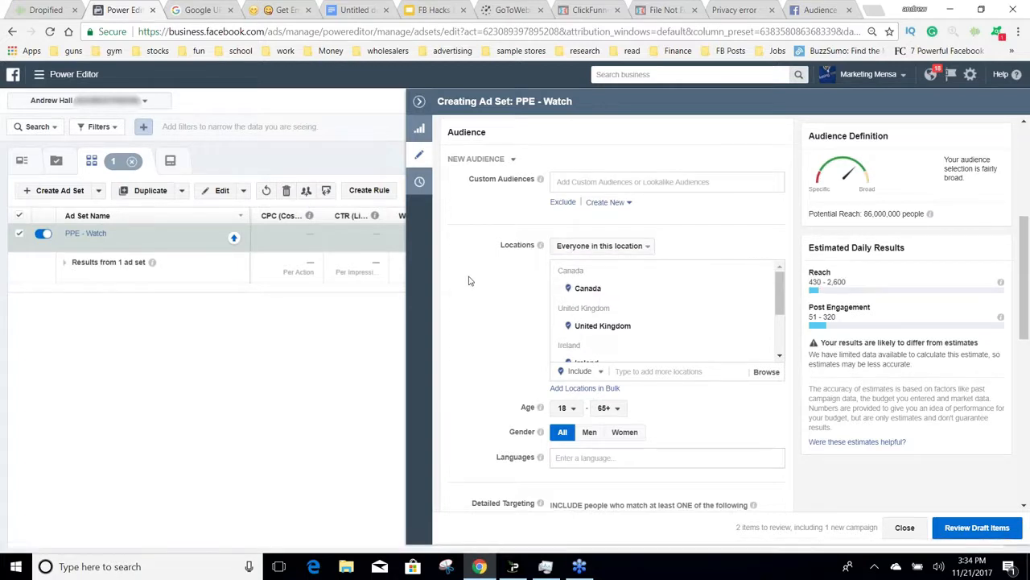
scroll(470, 280, "down", 1)
scroll(471, 281, "down", 5)
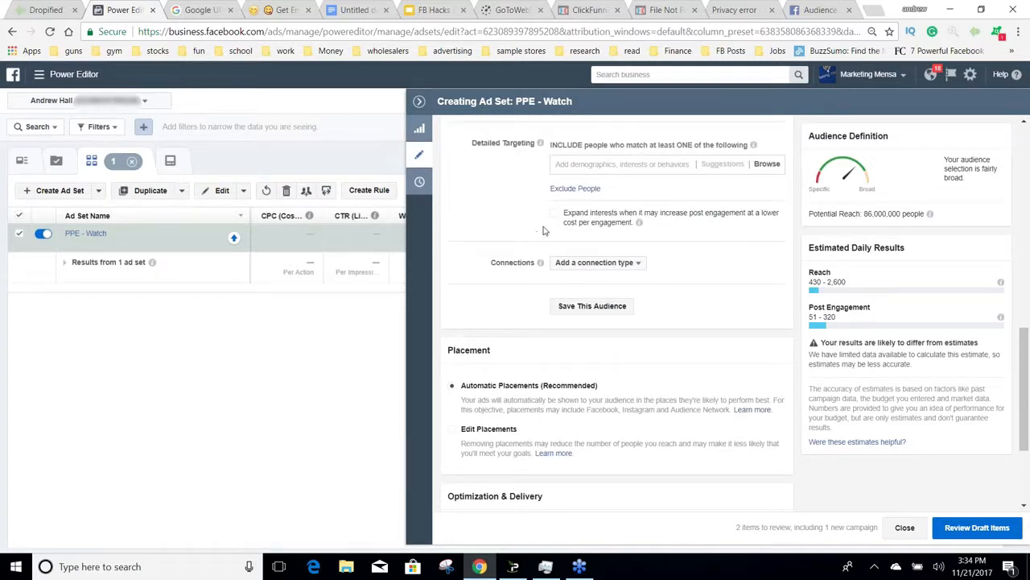
left_click(609, 163)
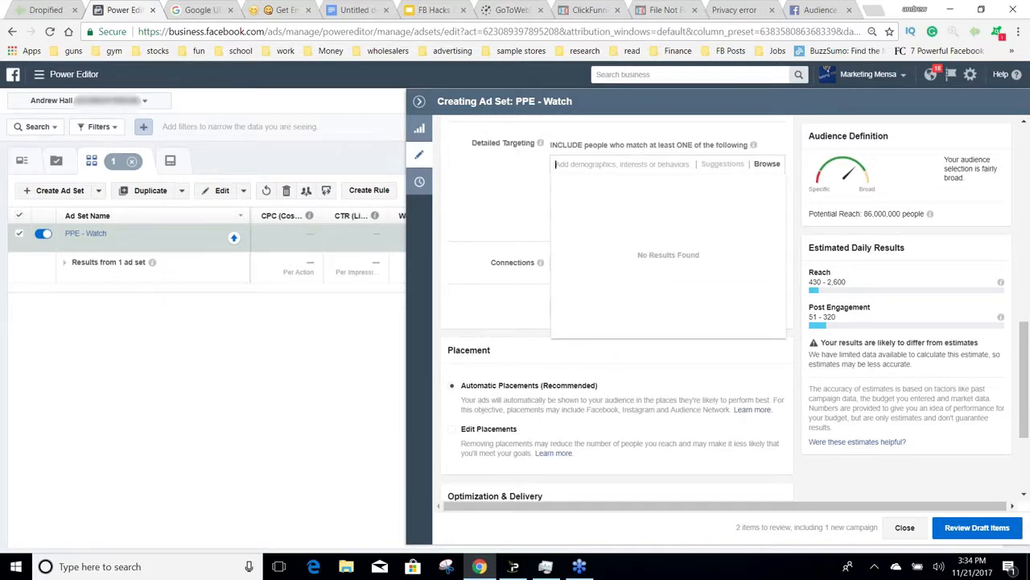
type("invict")
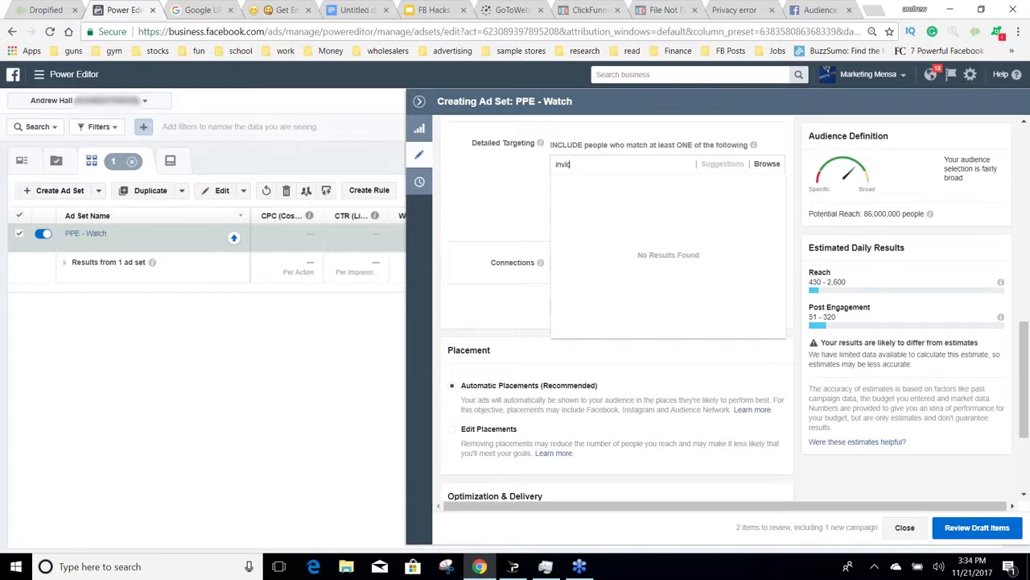
key("BackSpace")
key("BackSpace")
key("BackSpace")
key("BackSpace")
key("BackSpace")
key("BackSpace")
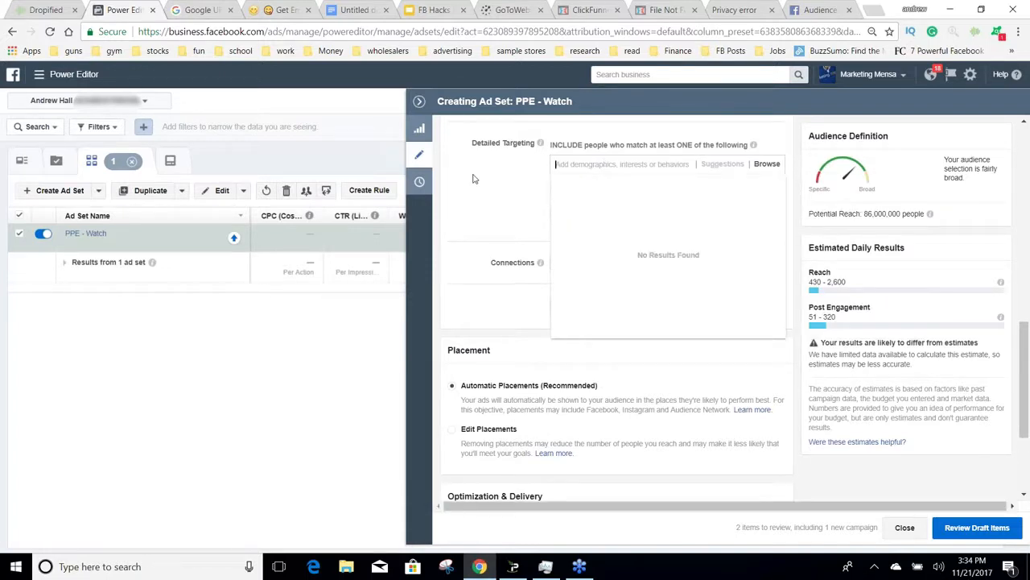
Step: Apply the saved audience Watch Group 01 to the ad set and open it for editing
scroll(473, 179, "up", 5)
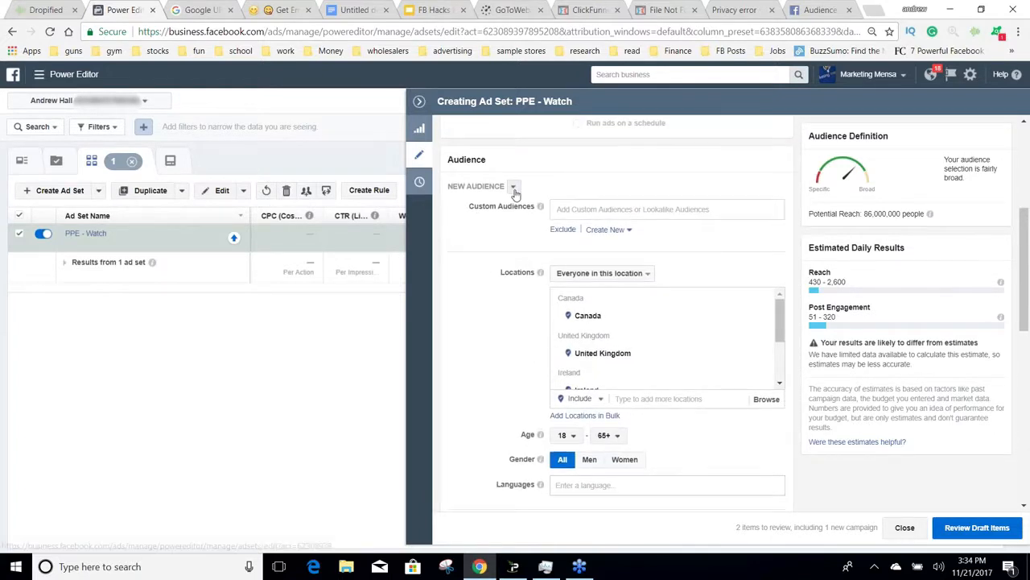
left_click(513, 186)
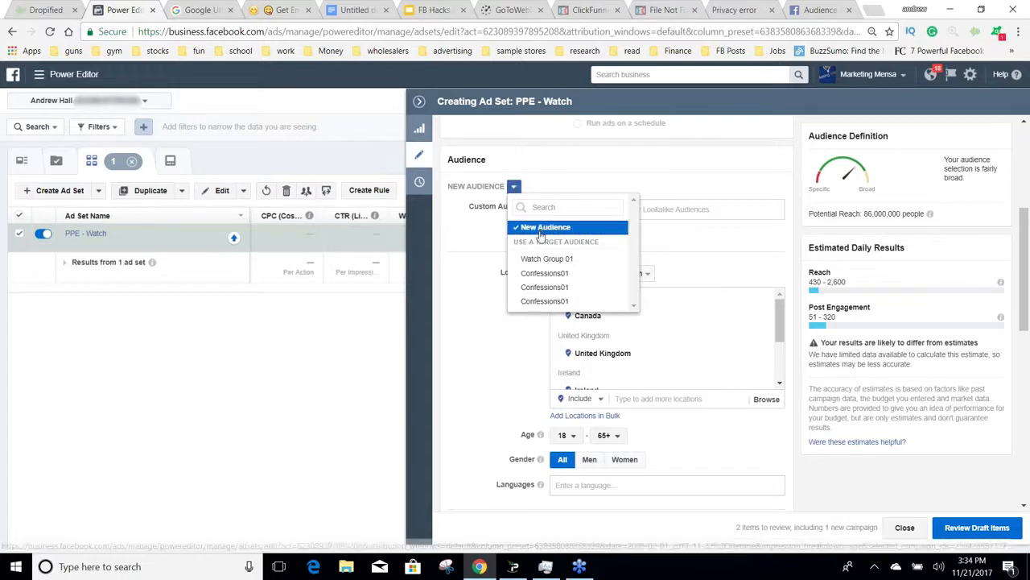
left_click(547, 258)
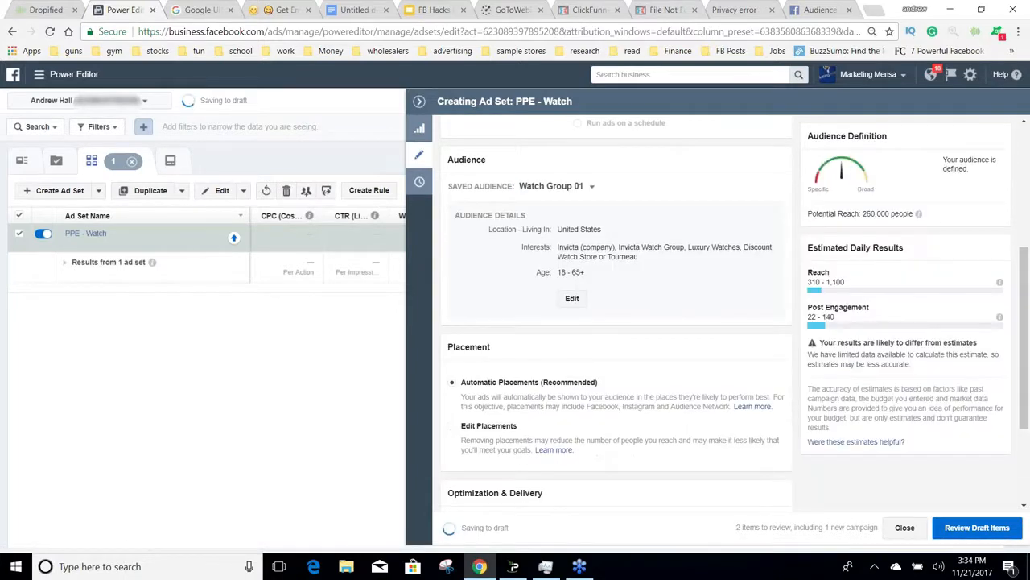
left_click(572, 298)
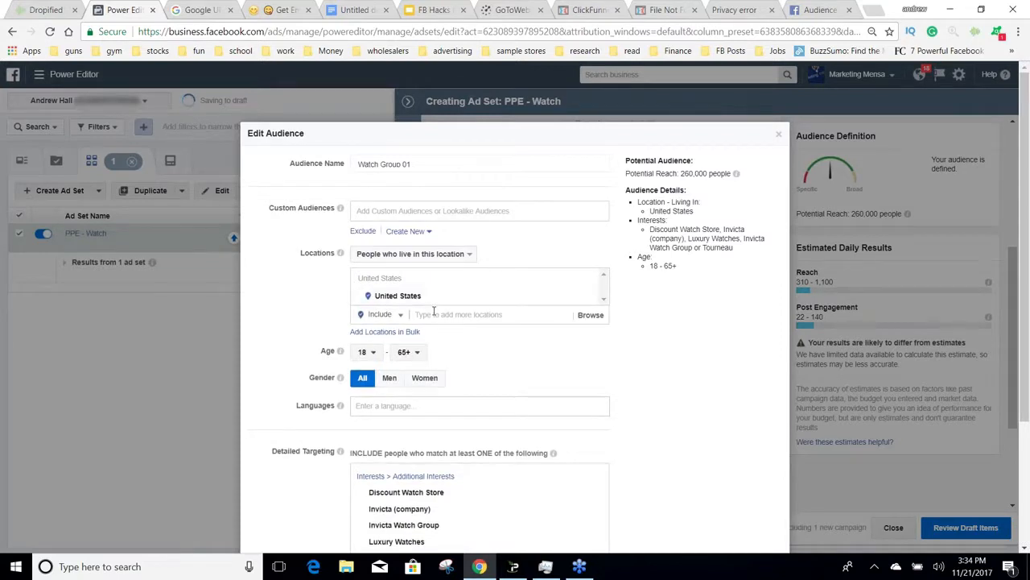
Step: Add the countries New Zealand and Australia to the Watch Group 01 audience's locations
left_click(434, 311)
type("new zealand")
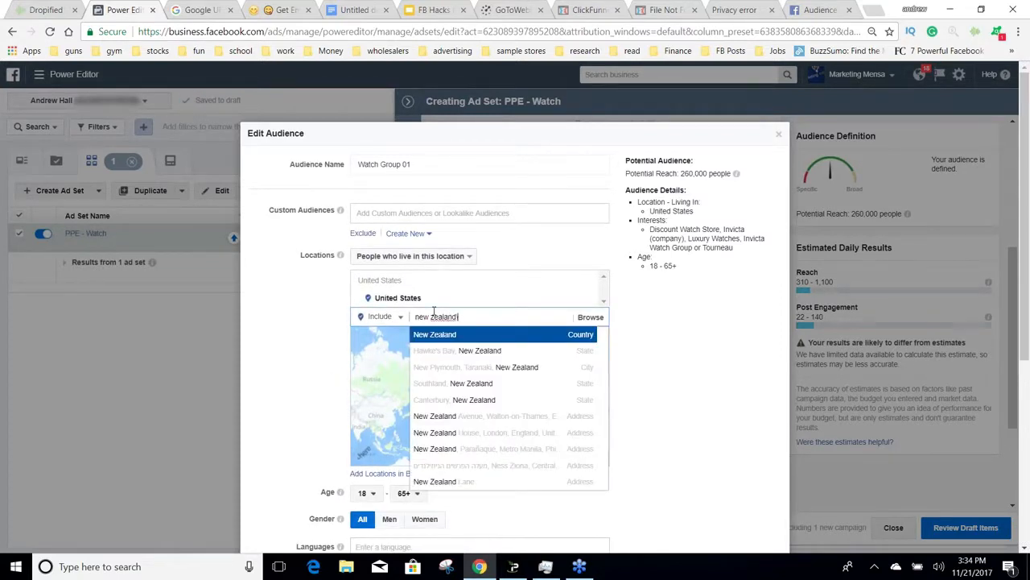
key("Return")
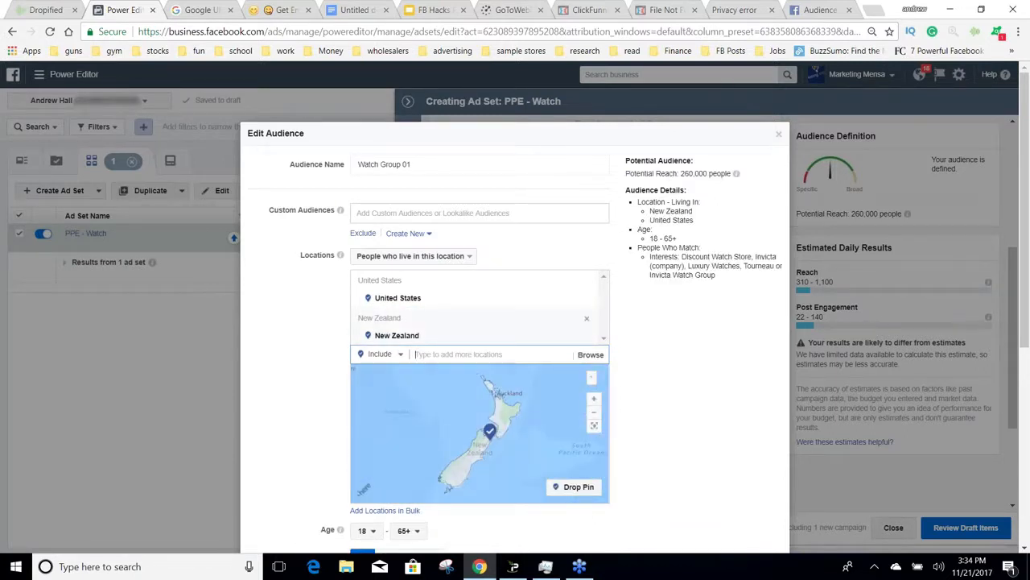
type("australia")
key("Return")
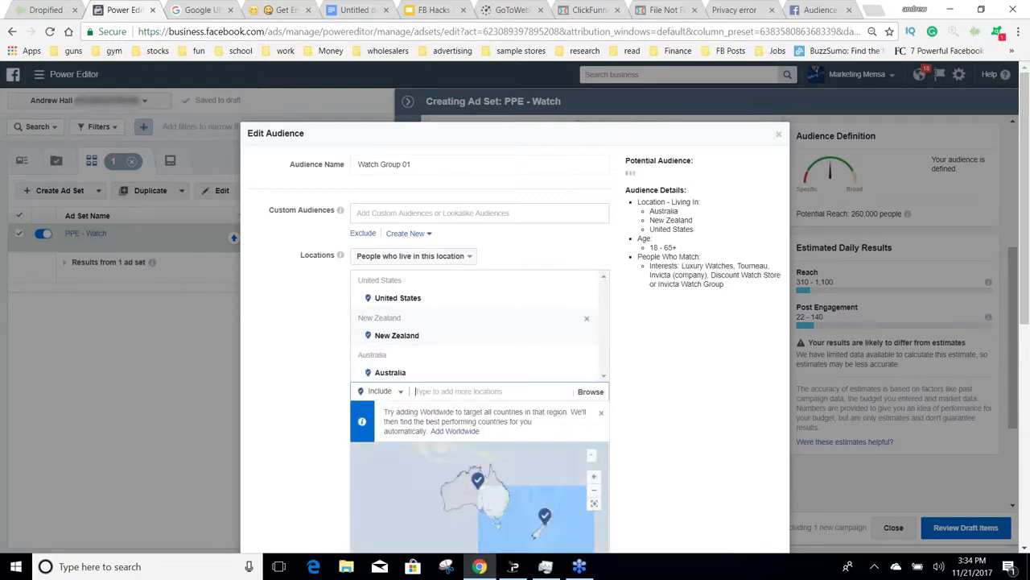
Step: Add the countries United Kingdom, Ireland and Canada to the Watch Group 01 audience's locations
type("united kingdom")
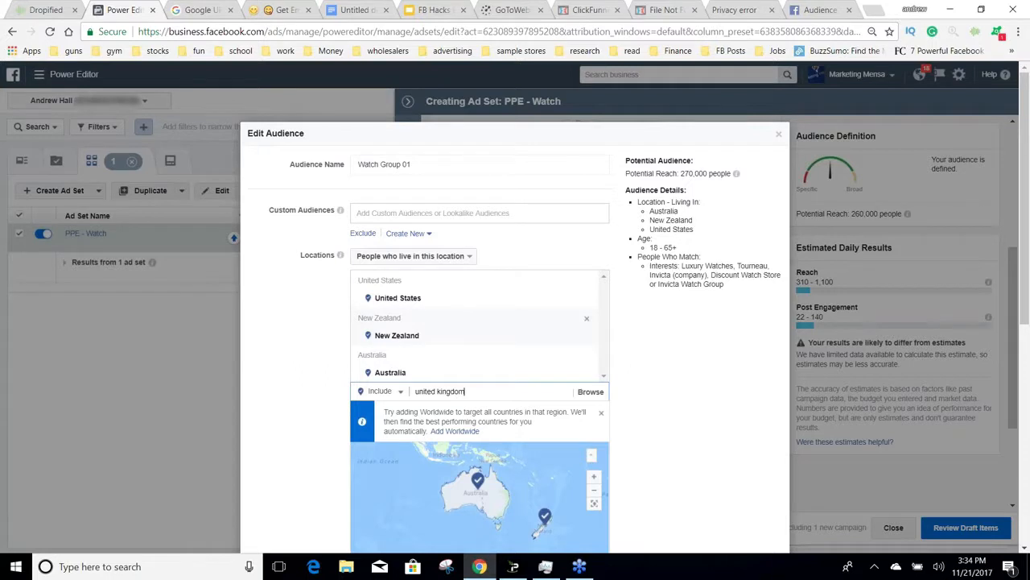
key("Return")
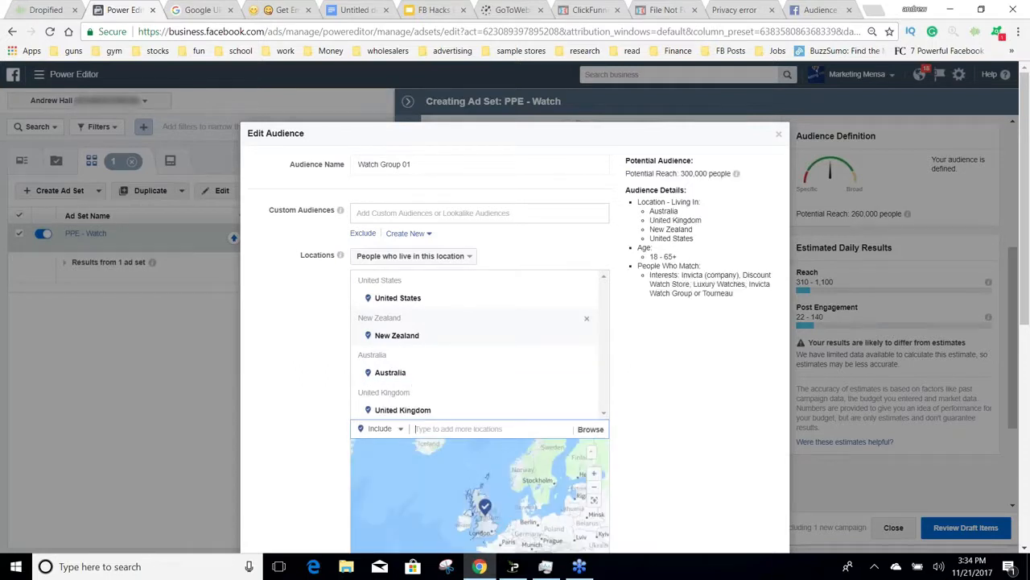
type("ireland")
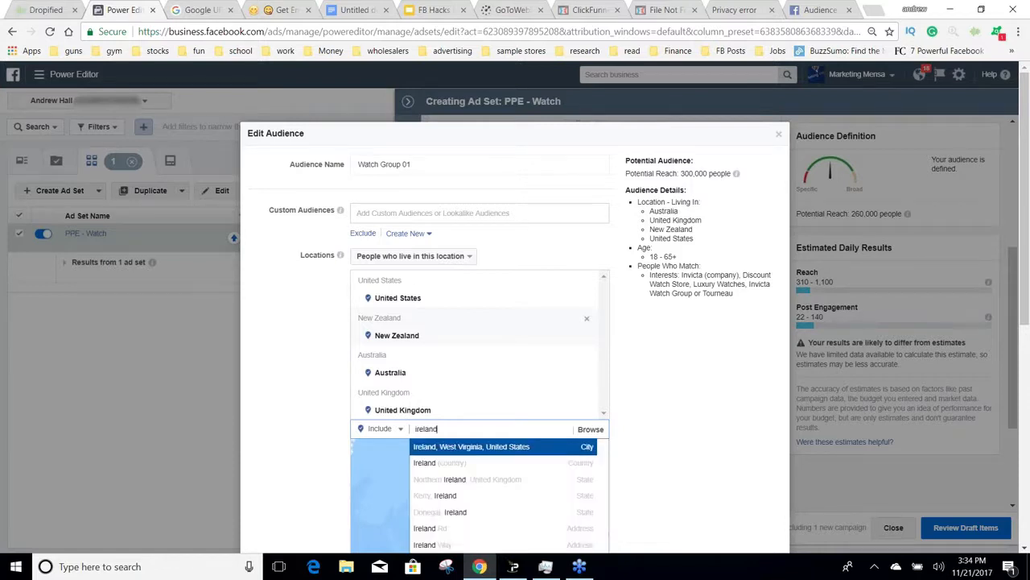
key("Down")
key("Return")
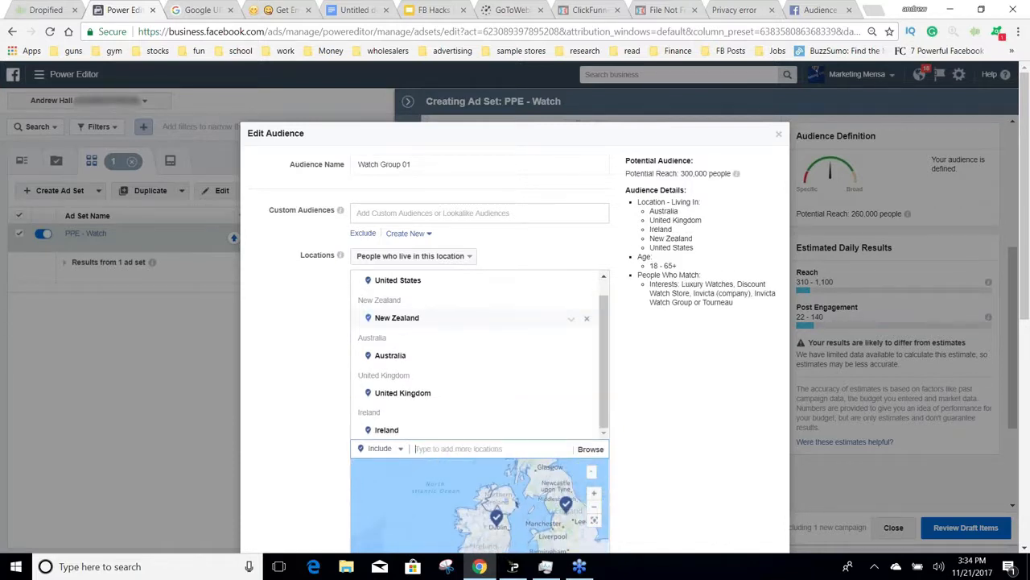
type("canada")
key("Return")
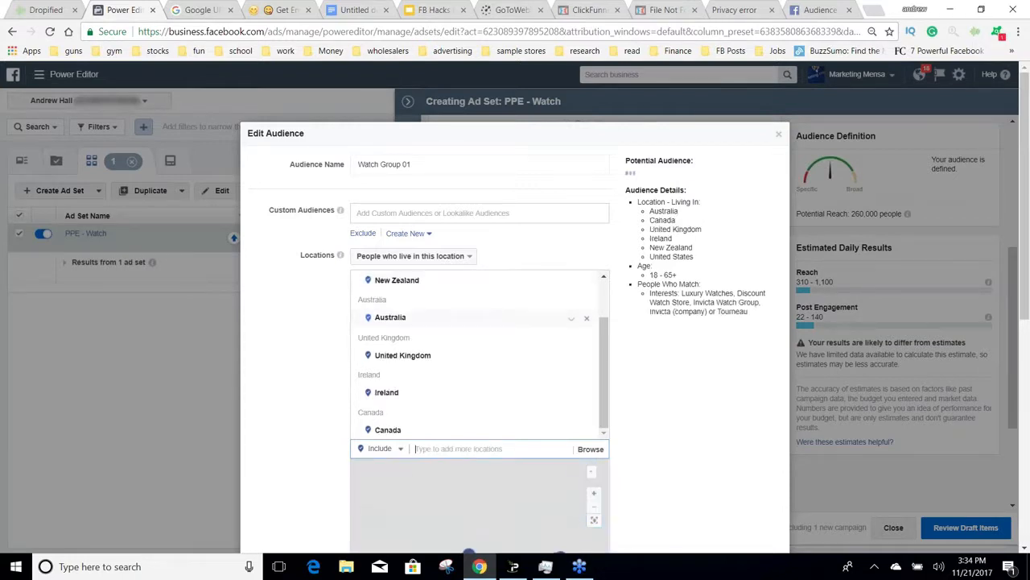
Step: Search the audience locations for "worldwide", dismiss the suggestions without choosing one, and review the detailed targeting interests
left_click(1022, 29)
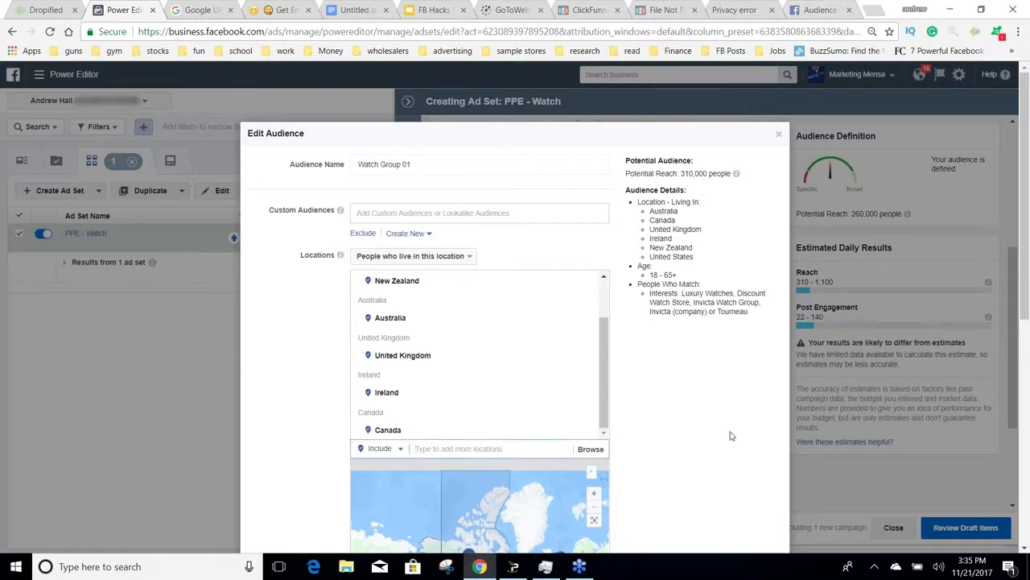
scroll(731, 436, "down", 3)
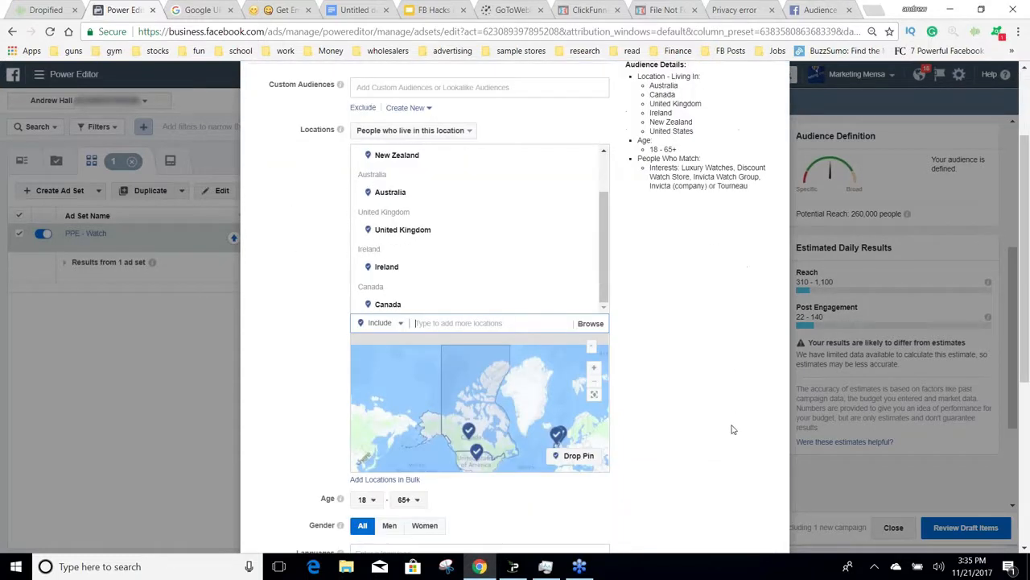
scroll(731, 429, "down", 5)
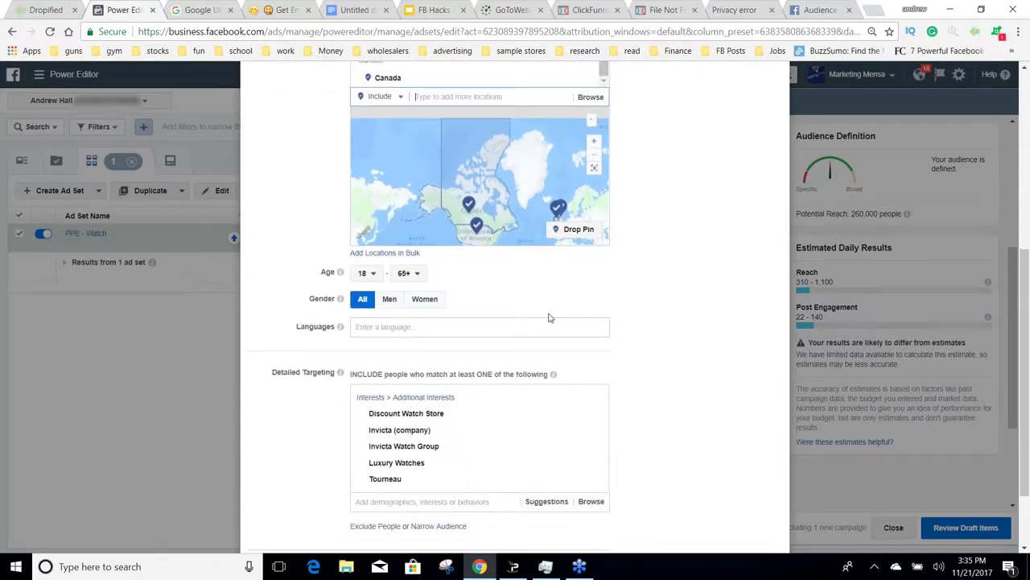
scroll(696, 271, "up", 2)
scroll(696, 270, "up", 1)
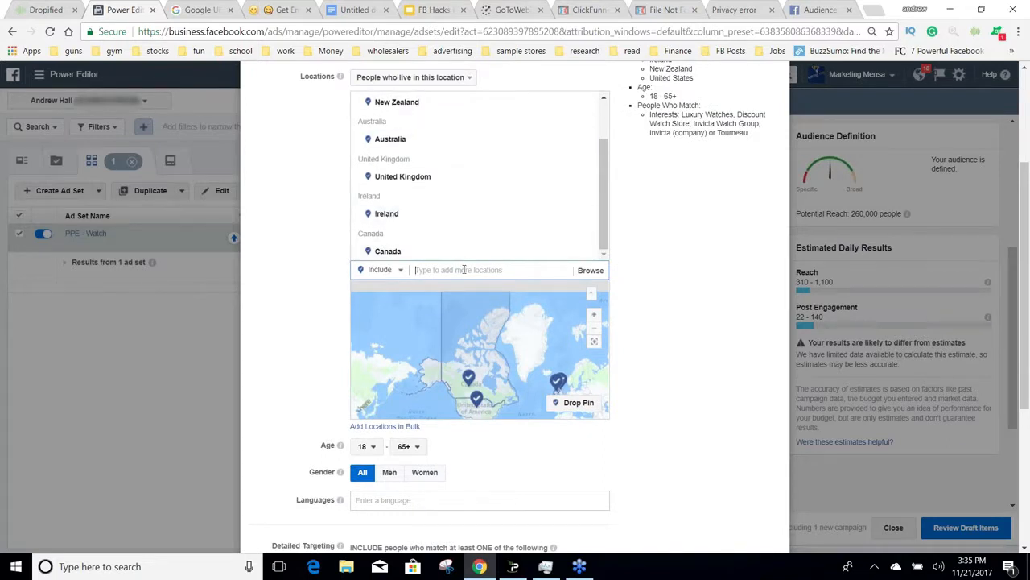
type("worldwide")
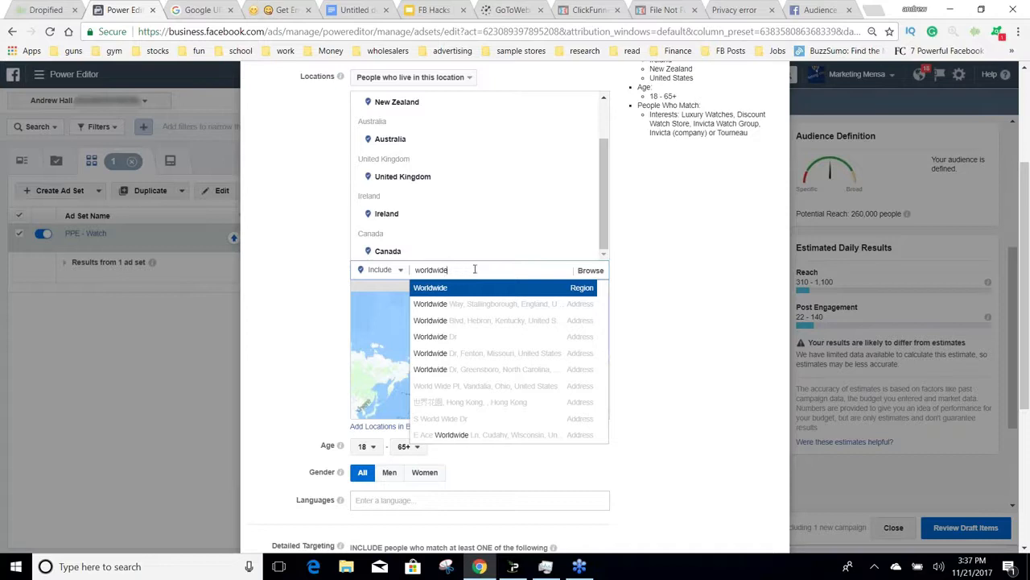
scroll(707, 333, "down", 1)
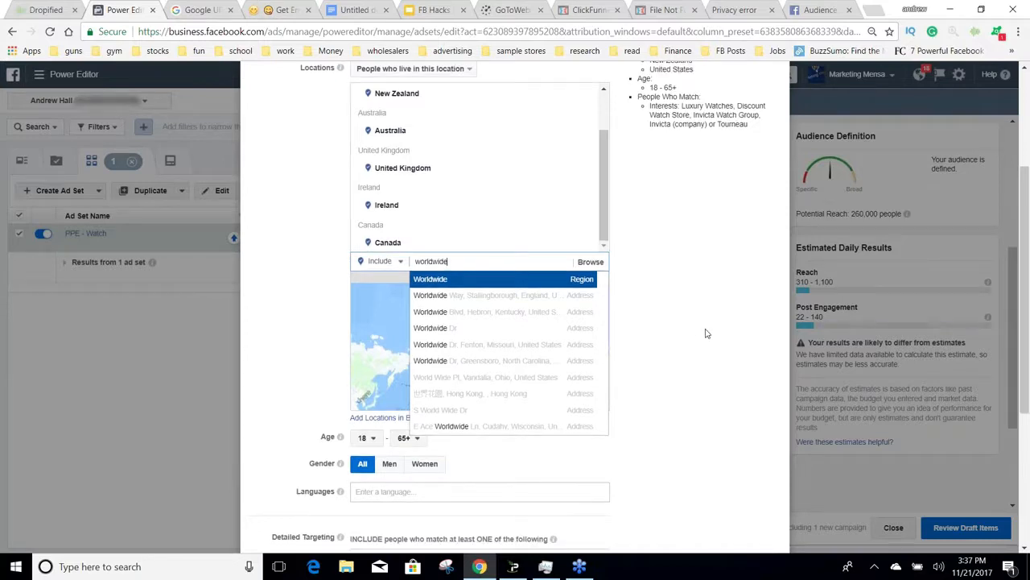
scroll(707, 333, "down", 3)
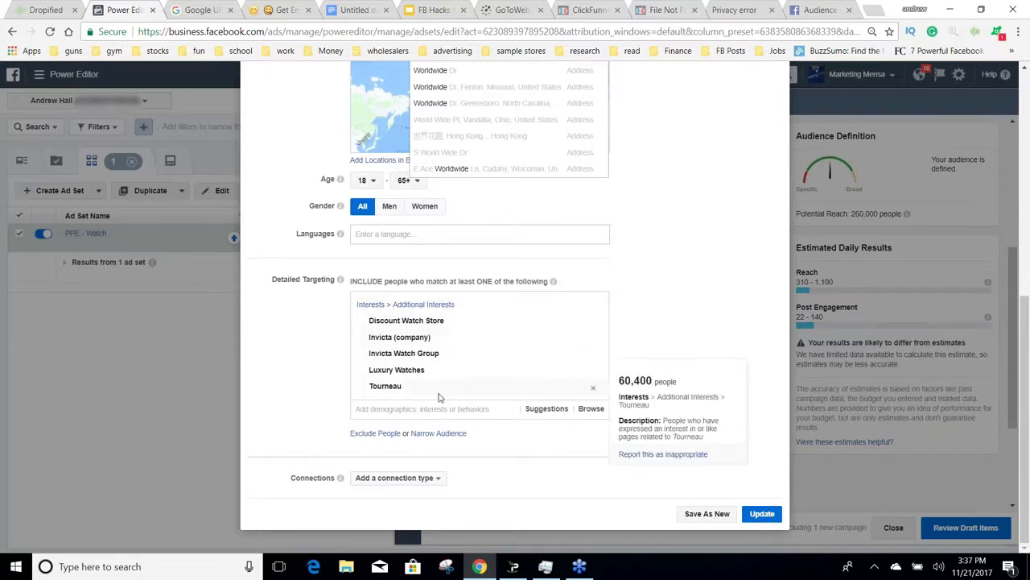
left_click(706, 259)
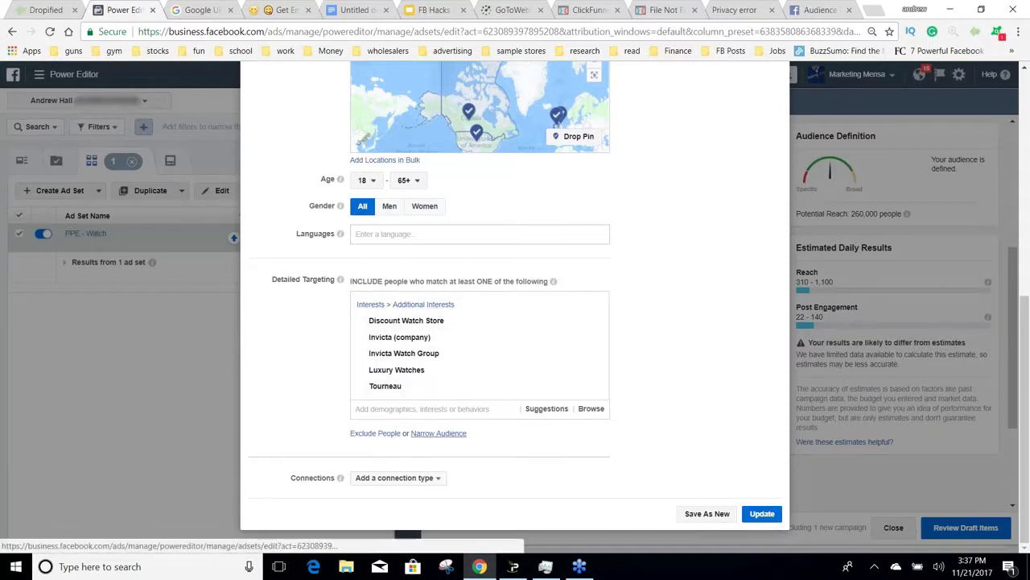
Step: Try narrowing the audience by searching for "engaged shoppers" as a must-also-match condition, and remove that condition
left_click(438, 433)
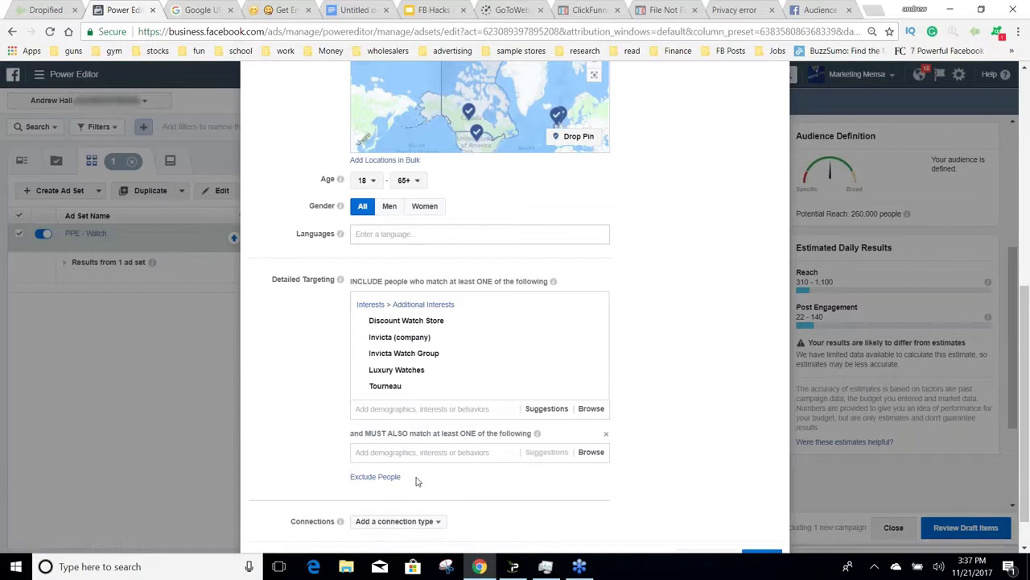
left_click(437, 451)
type("en")
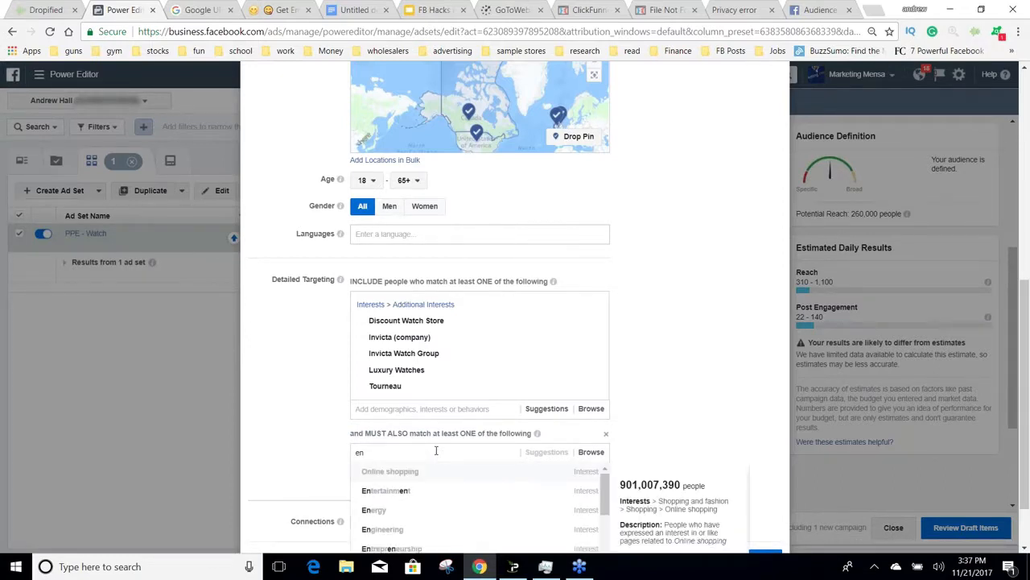
type("gaged shoppers")
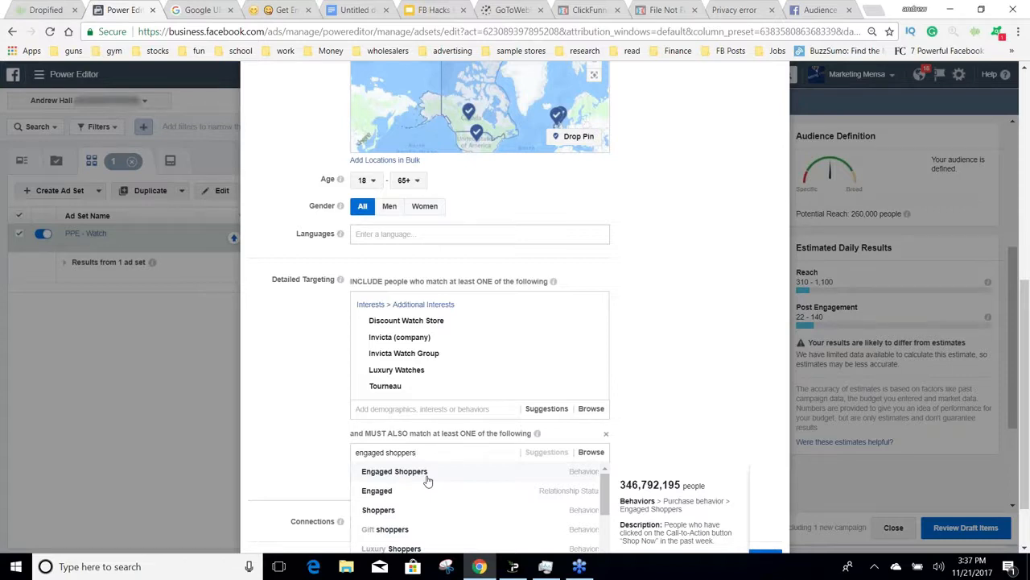
left_click(662, 402)
left_click(611, 429)
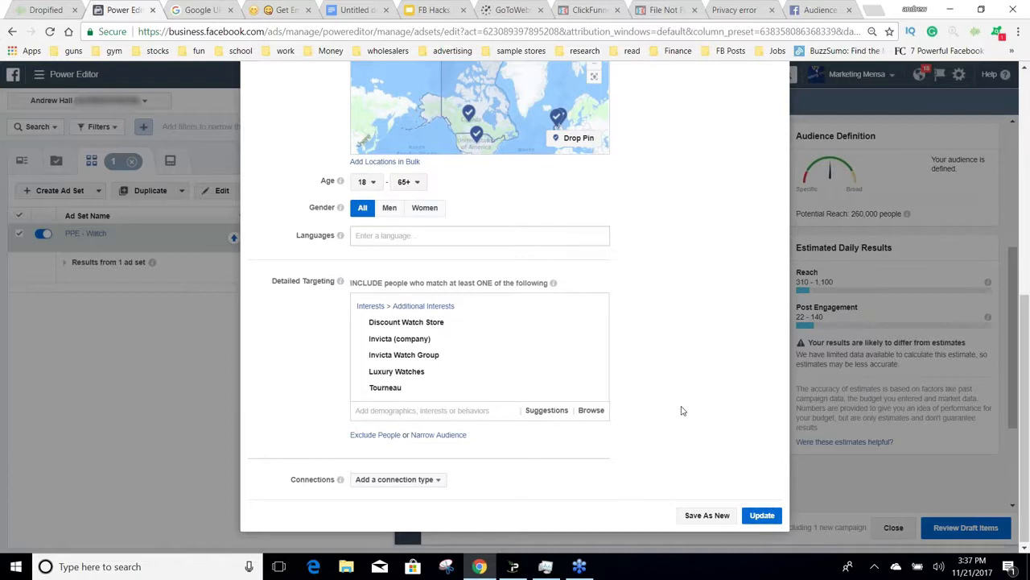
scroll(681, 410, "up", 5)
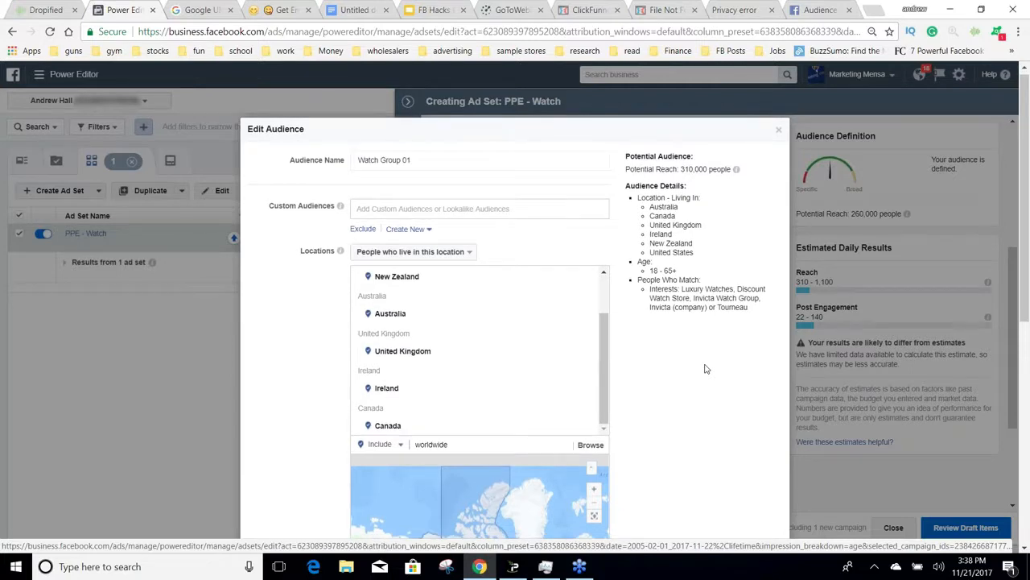
scroll(707, 368, "down", 1)
scroll(707, 368, "up", 1)
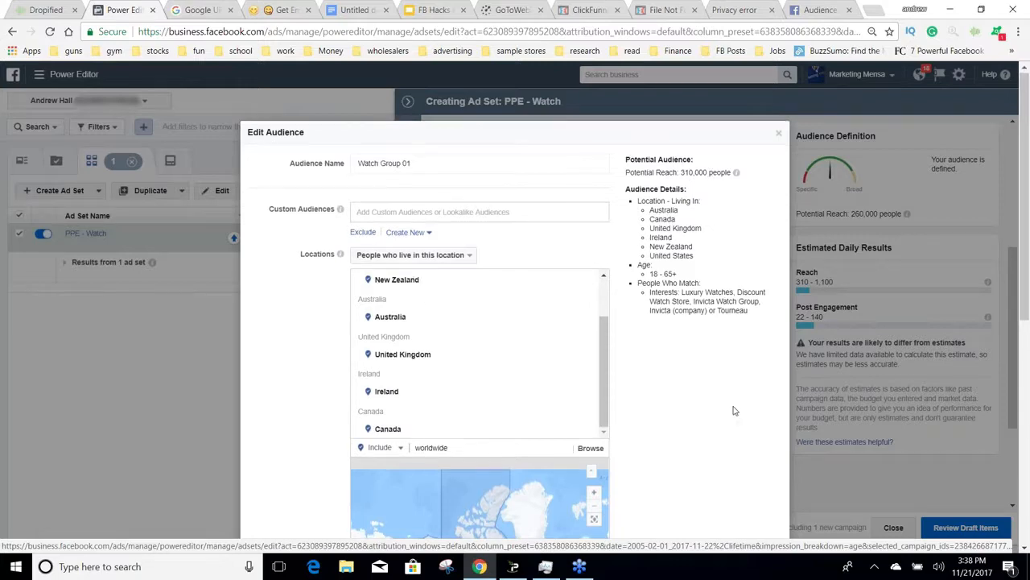
scroll(734, 410, "down", 3)
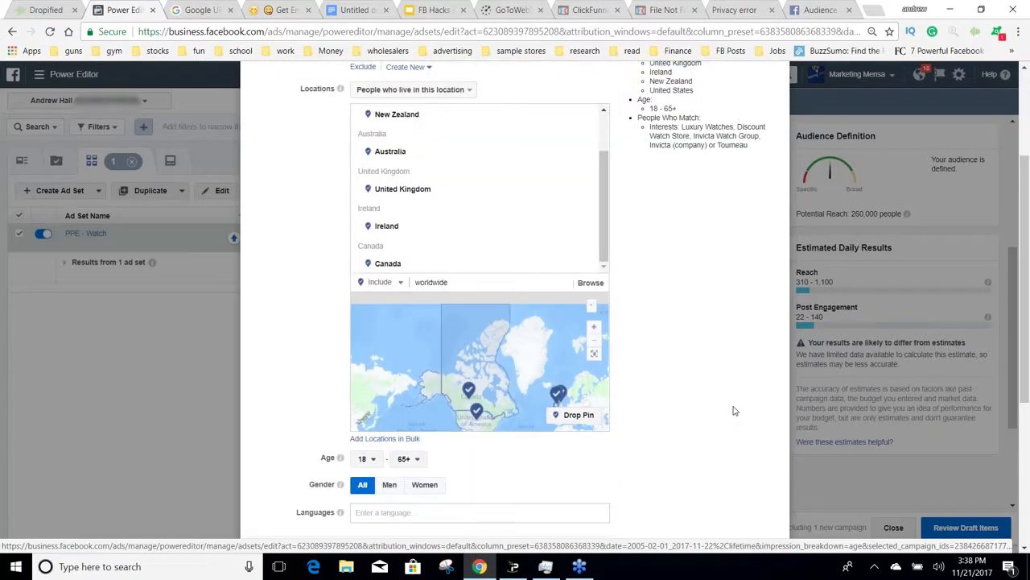
scroll(733, 410, "down", 3)
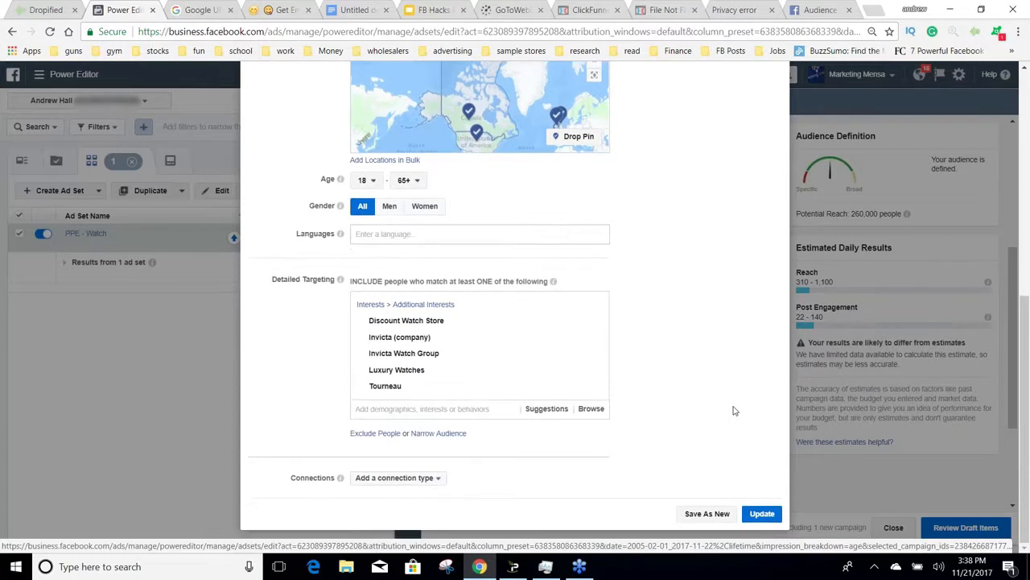
Step: Look through the connection types for Facebook Pages and Events, and dismiss them without choosing one
left_click(432, 476)
mouse_move(424, 412)
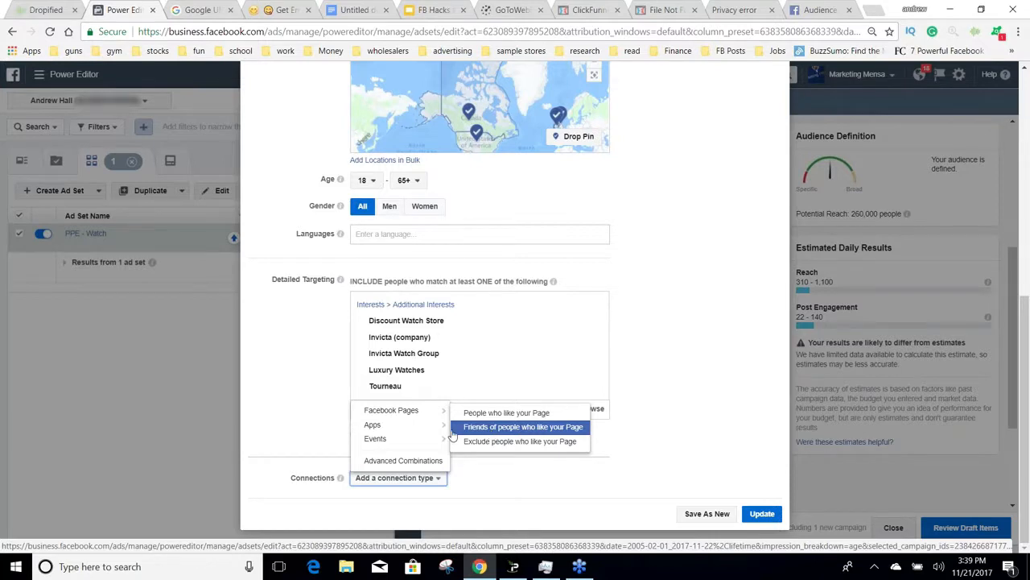
mouse_move(429, 433)
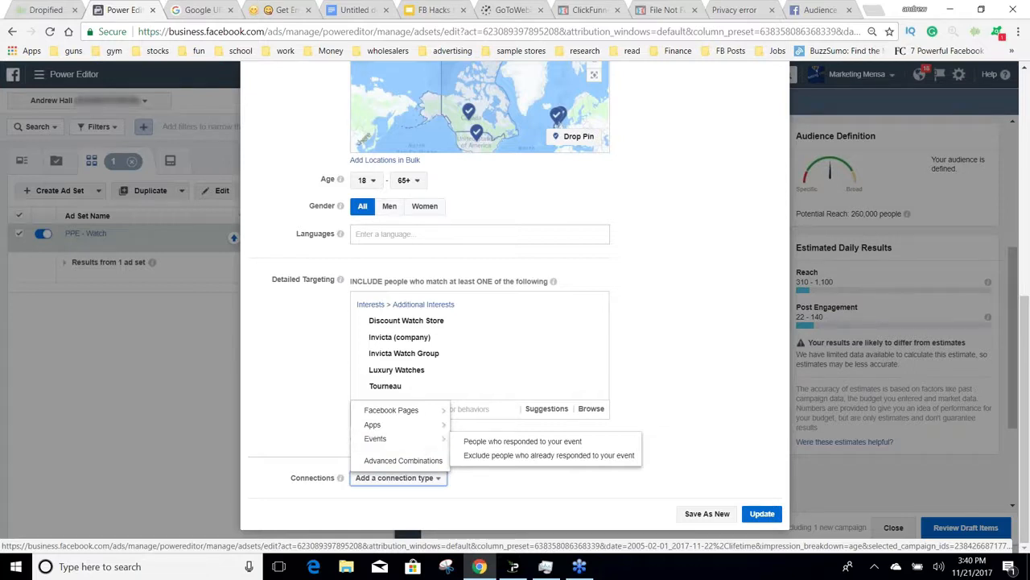
left_click(337, 454)
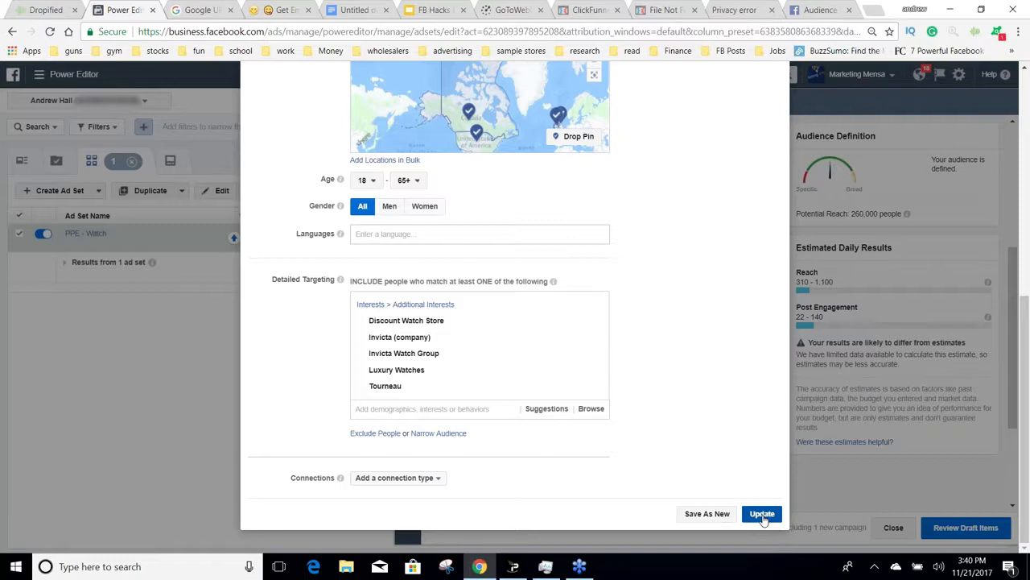
Step: Save the edited audience as a new saved audience named "Watch Group 01 Big6"
left_click(705, 514)
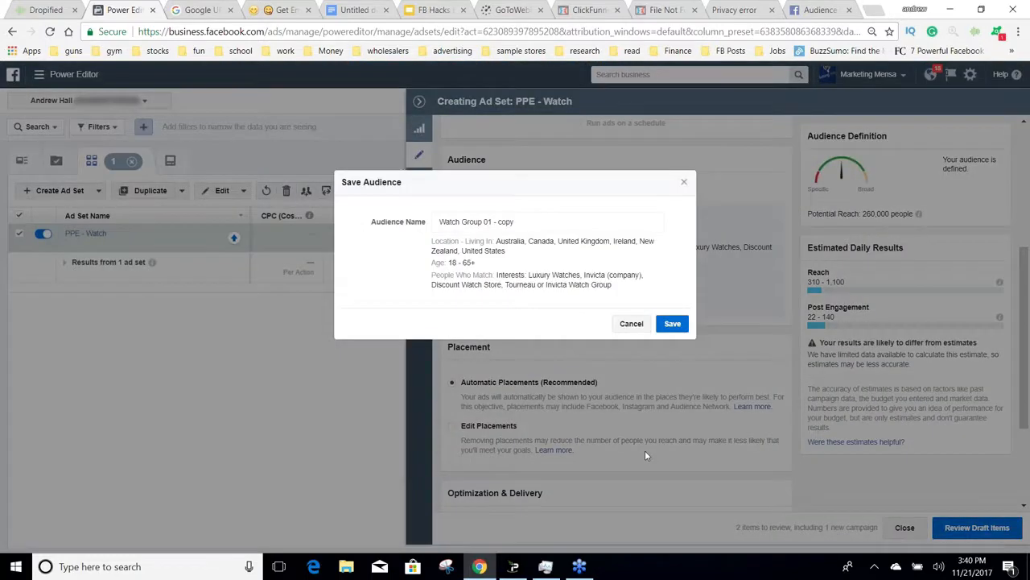
key("BackSpace")
key("BackSpace")
key("BackSpace")
key("BackSpace")
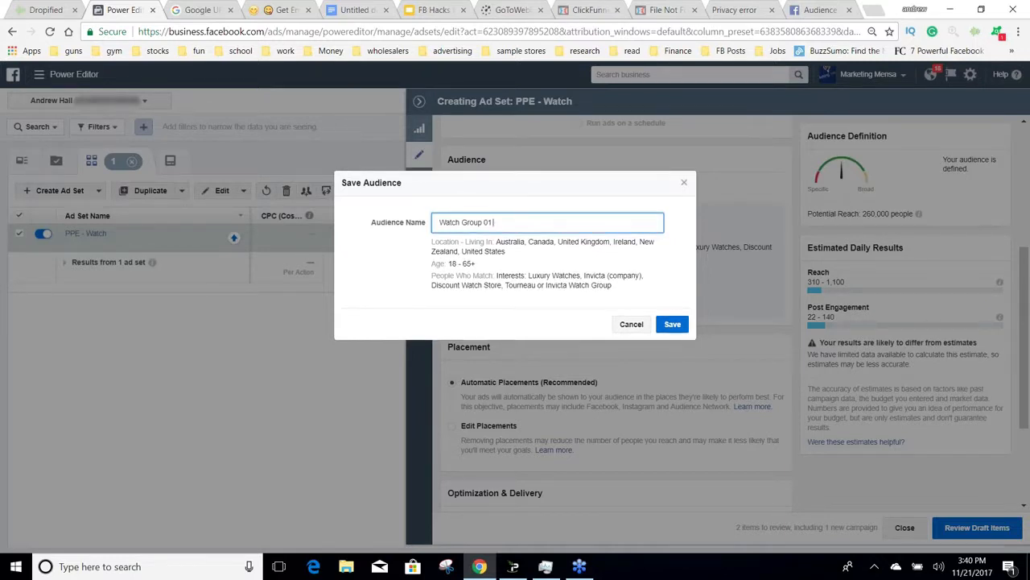
type("Big6")
left_click(669, 324)
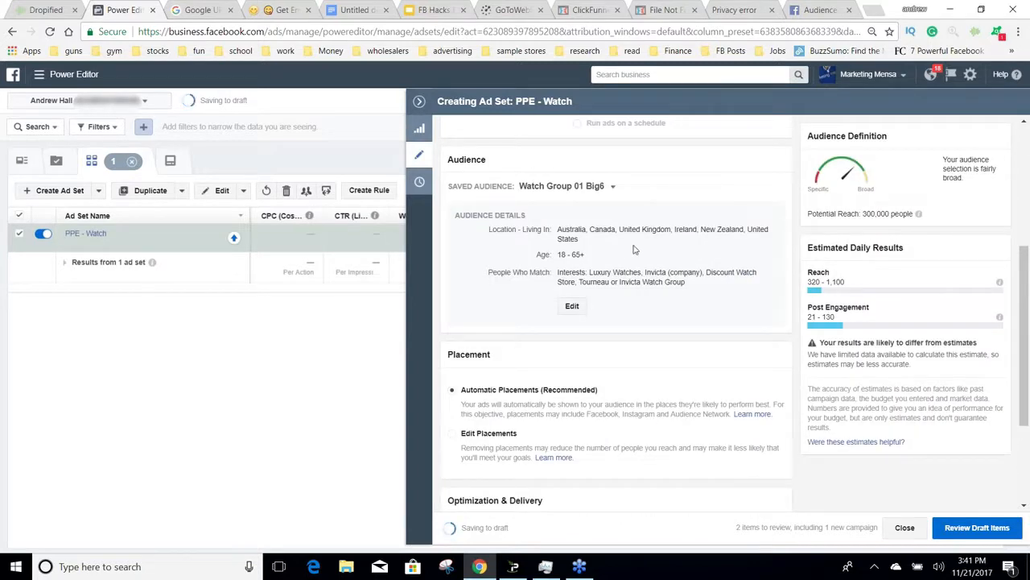
Step: Switch the ad set from automatic placements to Edit Placements and check the device type options without changing them
scroll(799, 342, "down", 2)
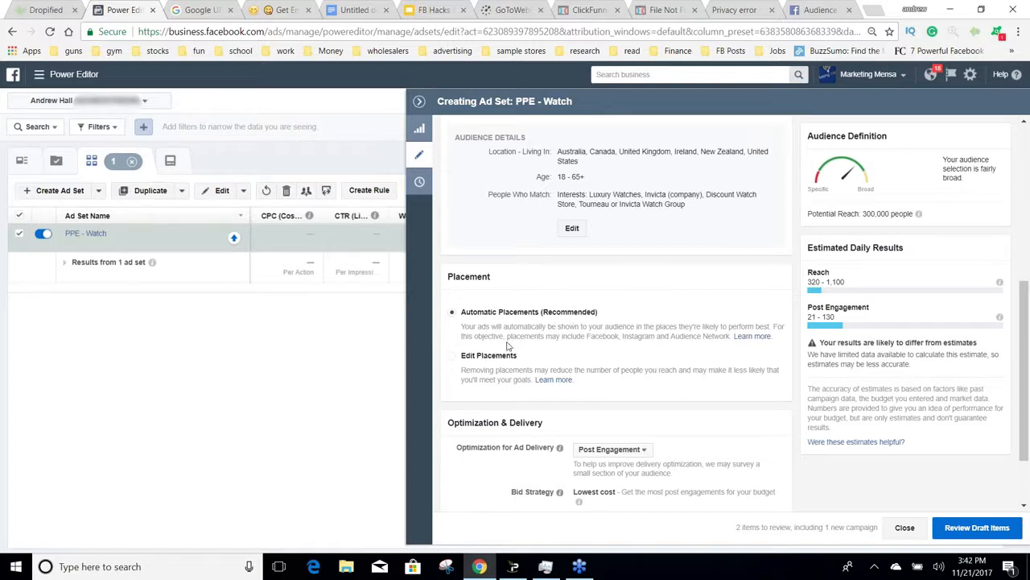
left_click(453, 358)
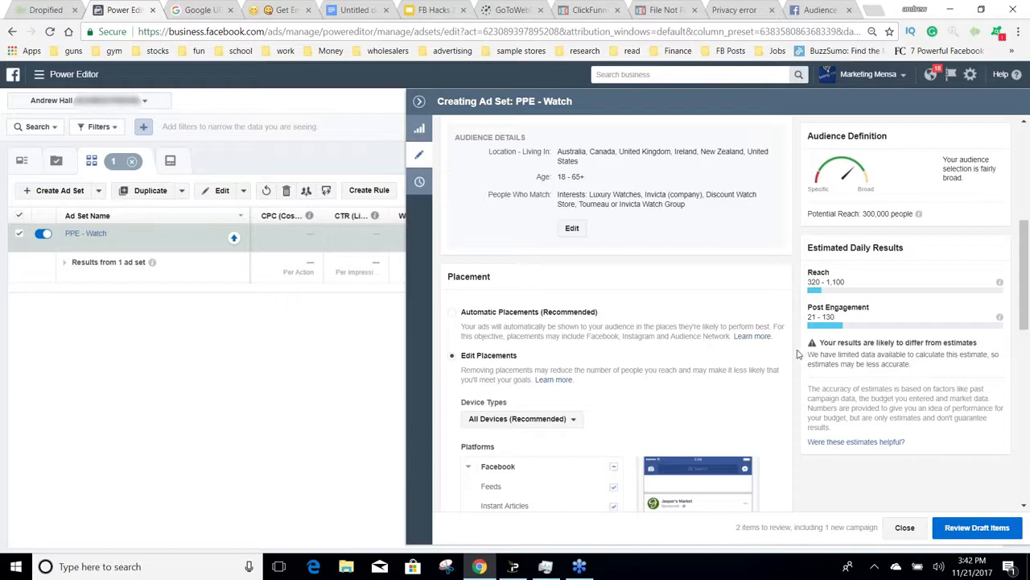
scroll(791, 355, "down", 4)
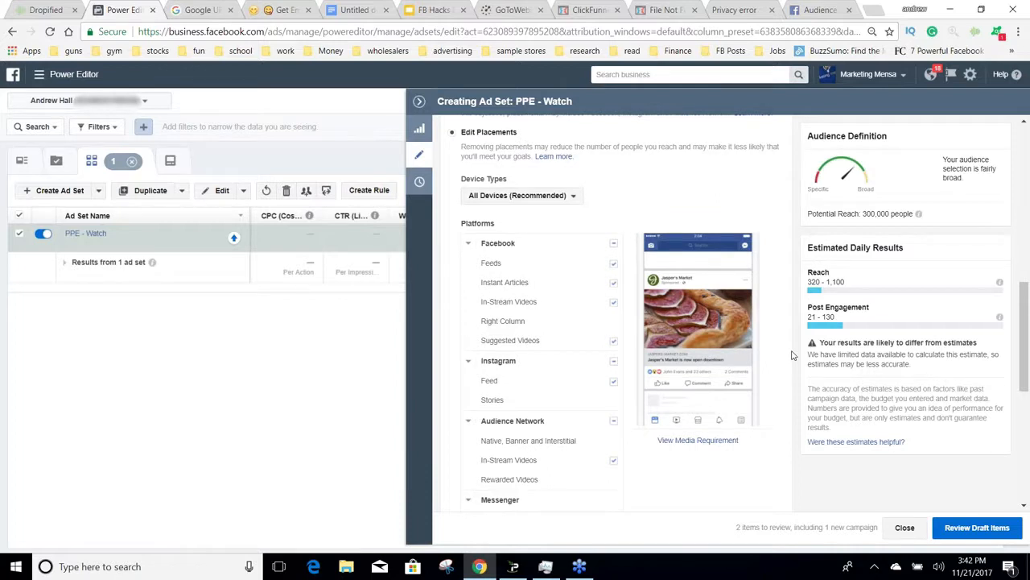
scroll(565, 260, "down", 1)
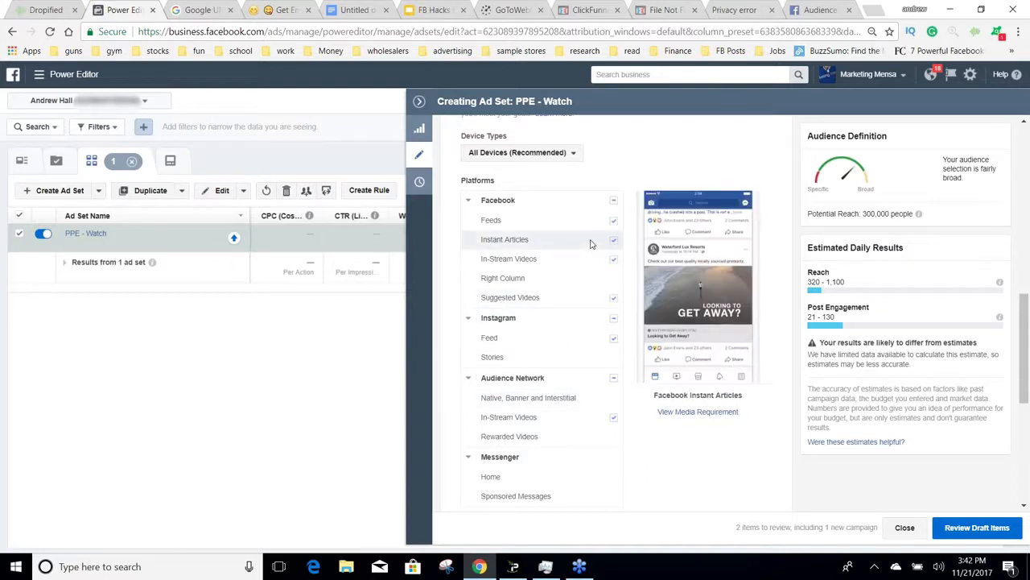
left_click(571, 157)
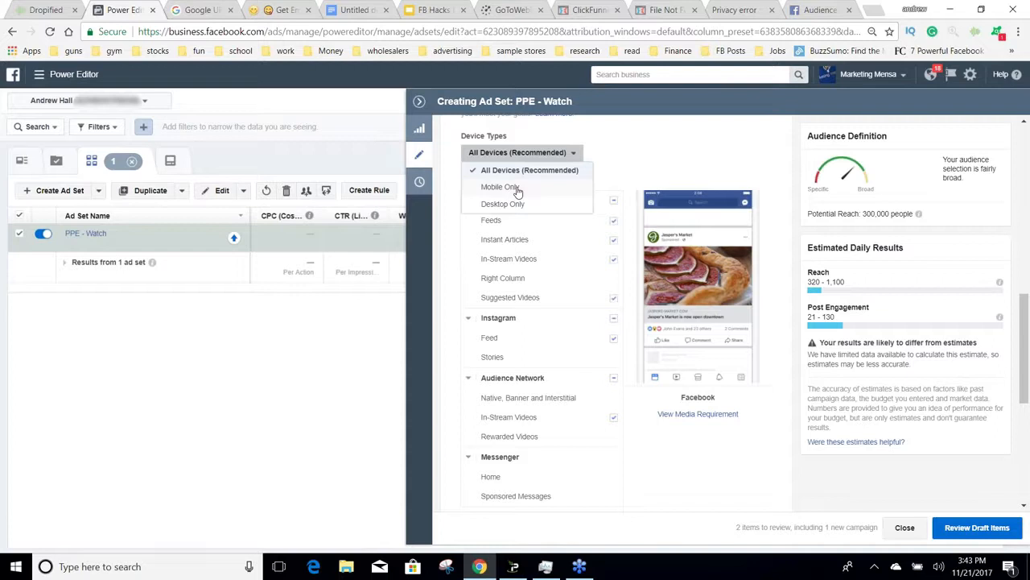
left_click(651, 140)
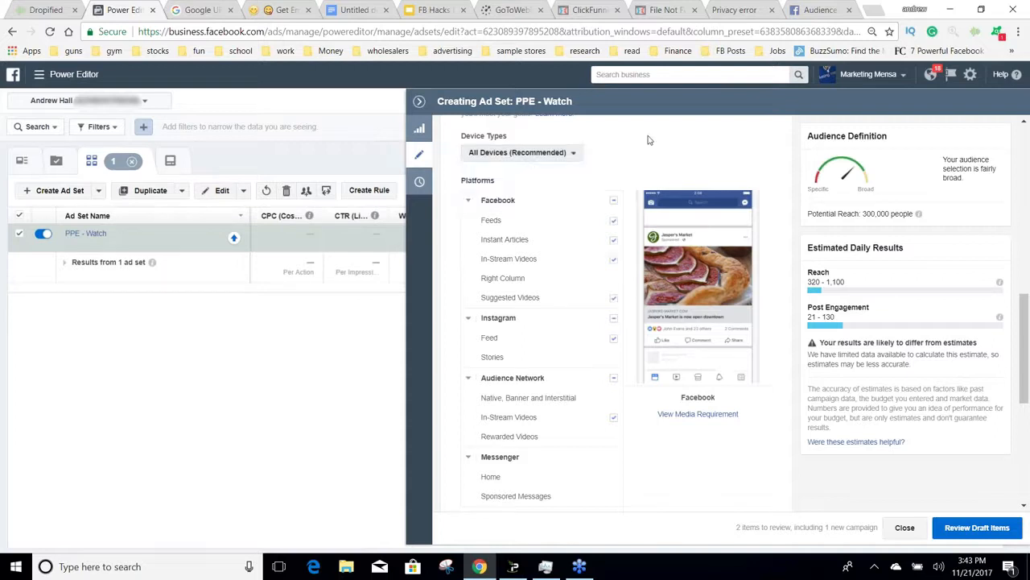
Step: Exclude Facebook Instant Articles, In-Stream Videos and Suggested Videos, plus all of Instagram and Audience Network, from the placements
left_click(614, 240)
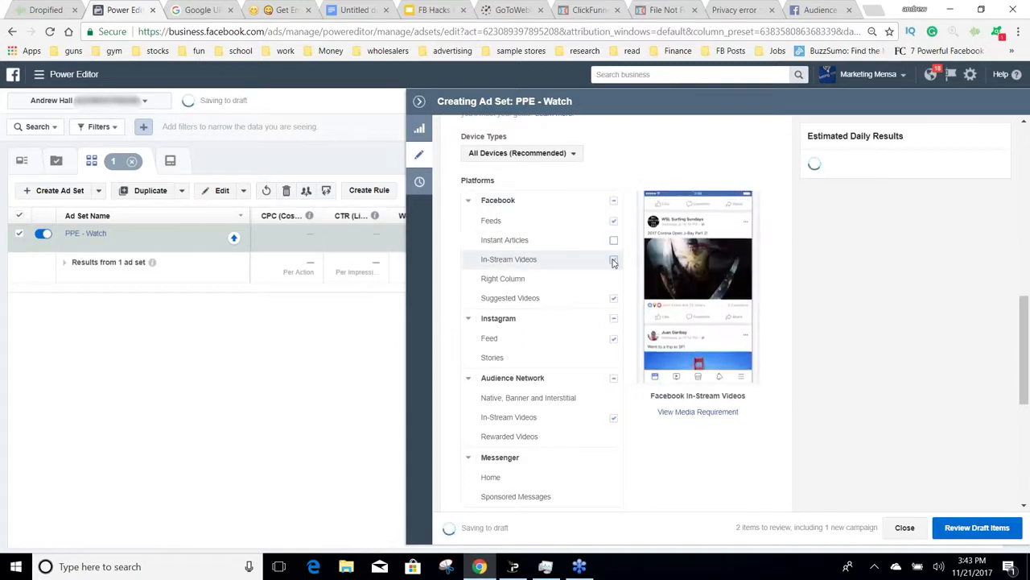
left_click(613, 260)
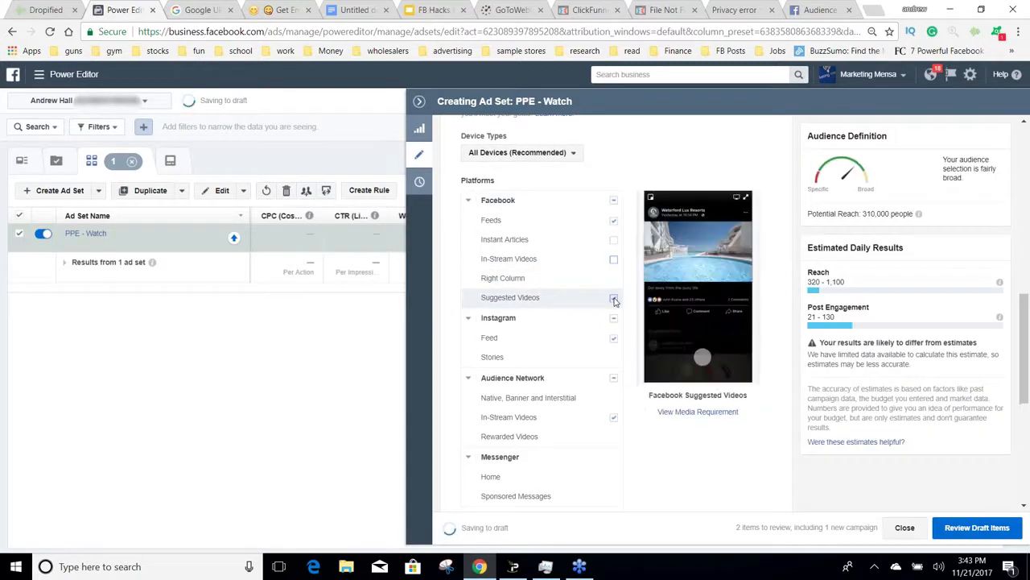
left_click(613, 298)
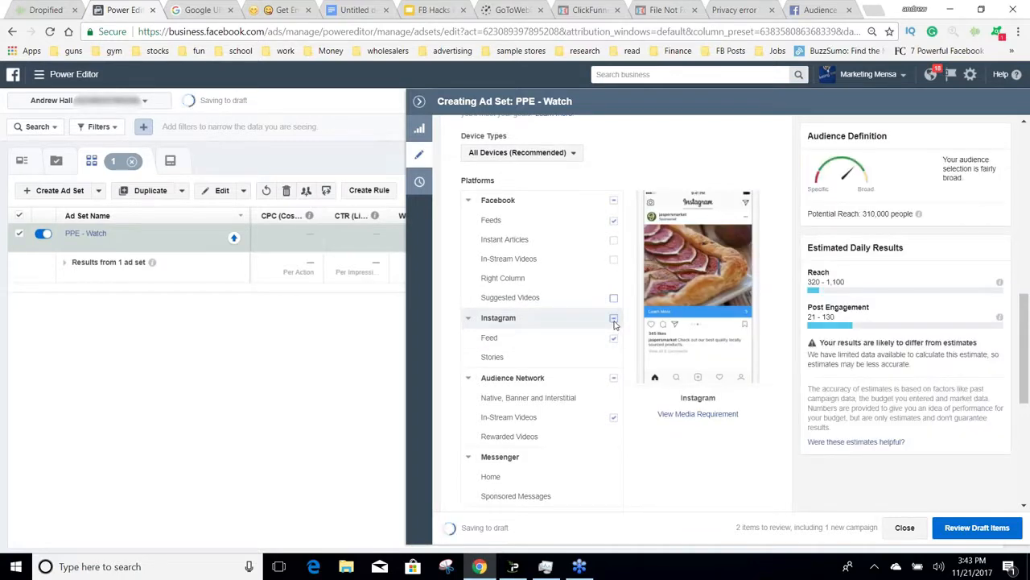
left_click(613, 318)
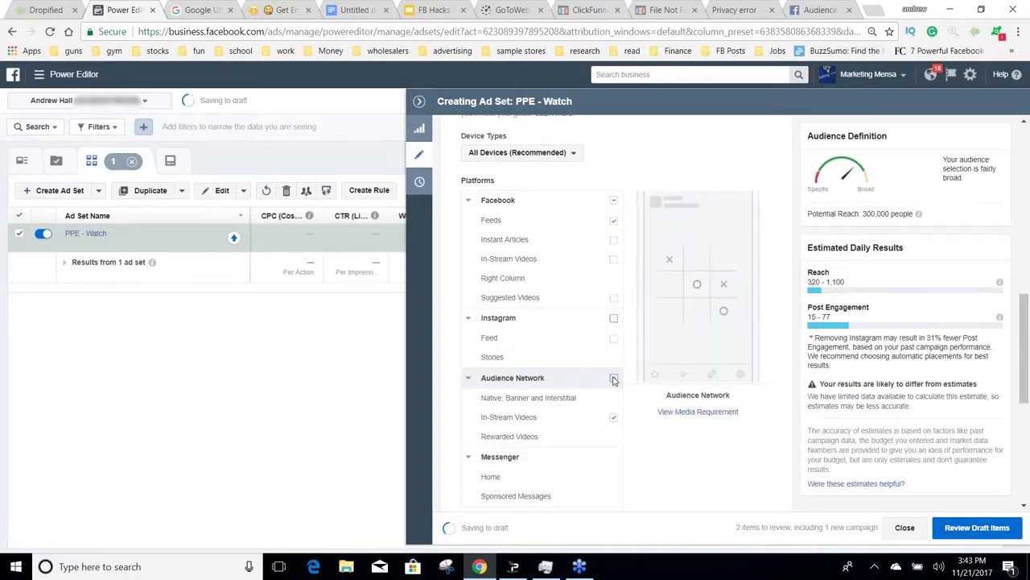
left_click(613, 379)
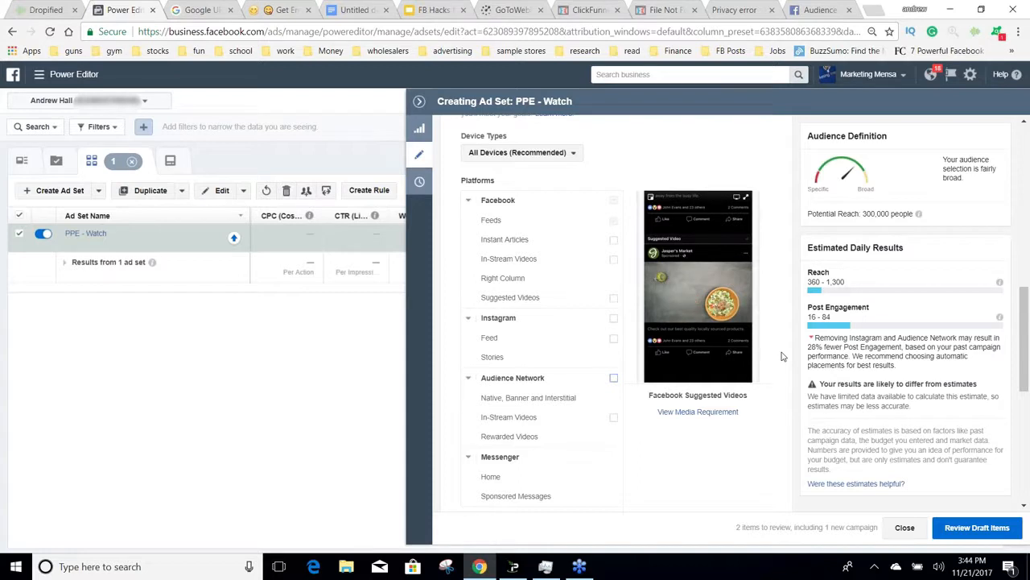
Step: Check the specific mobile device options, and try the "Only when connected to Wi-Fi" restriction before clearing it
scroll(781, 355, "down", 2)
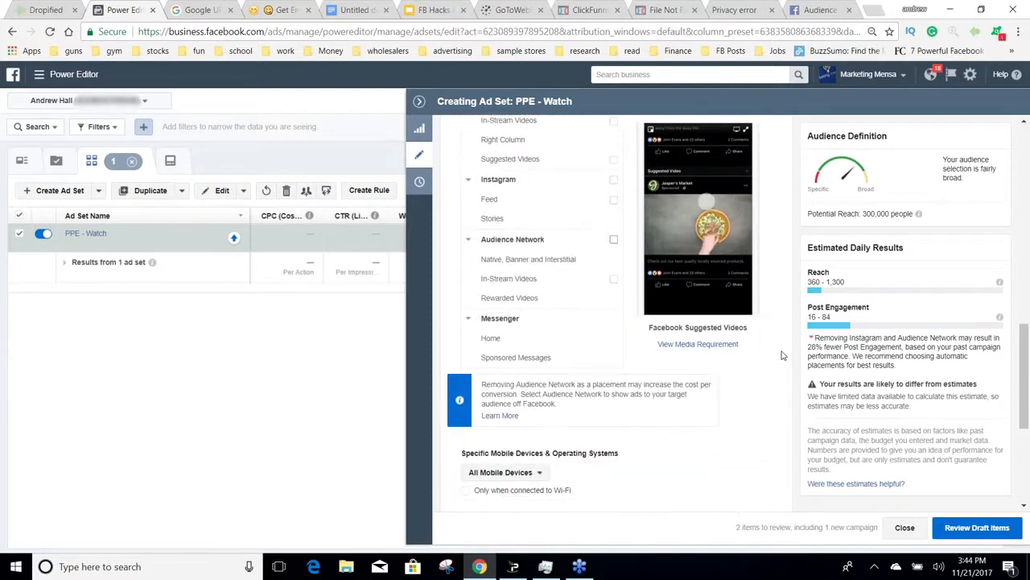
scroll(781, 355, "down", 2)
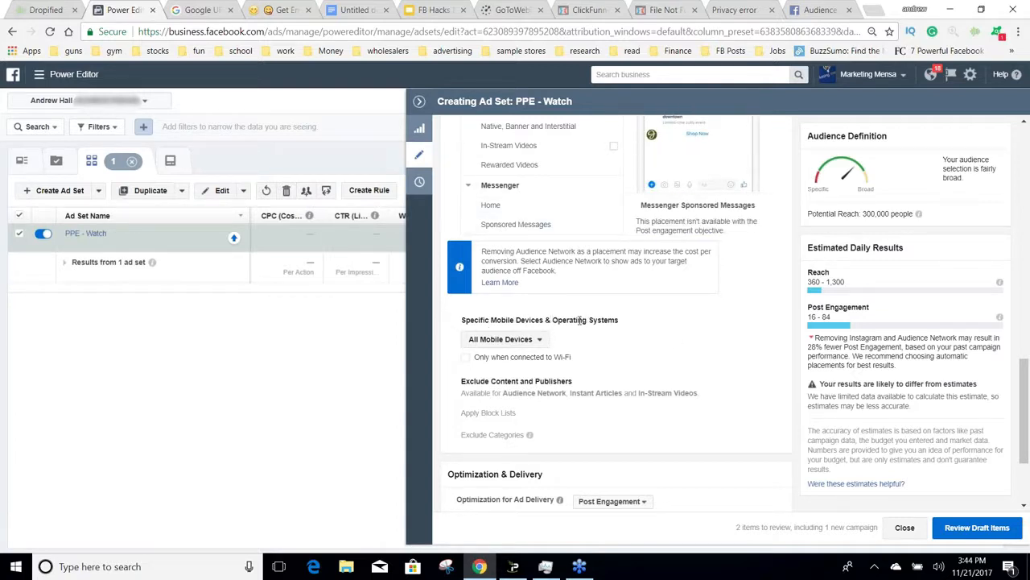
left_click(533, 341)
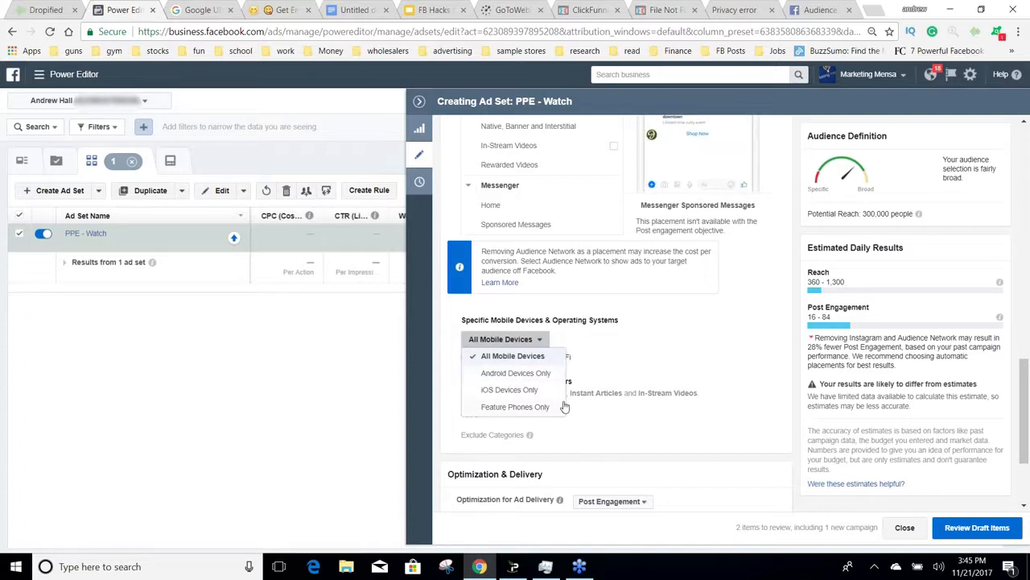
left_click(688, 368)
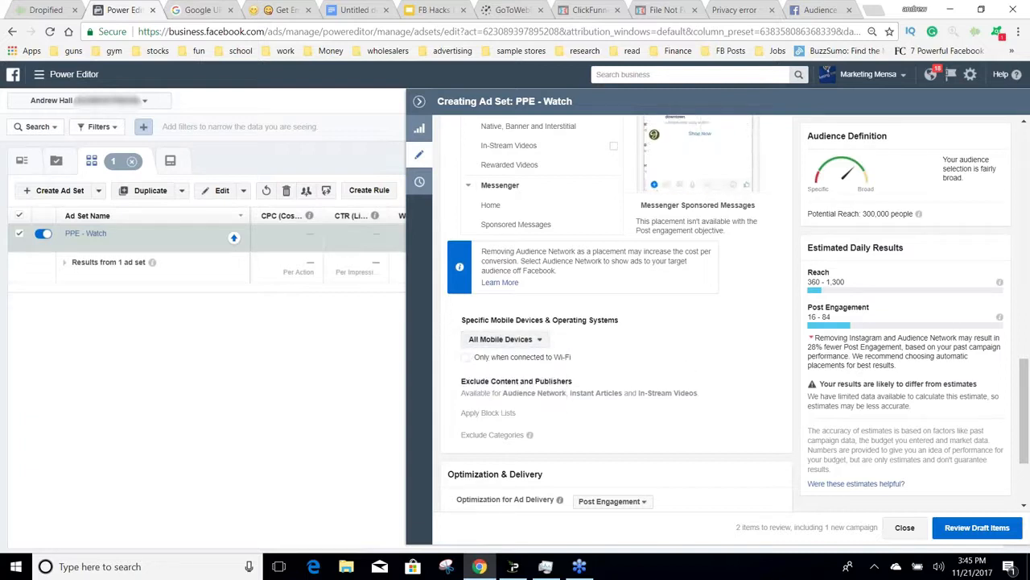
left_click(528, 363)
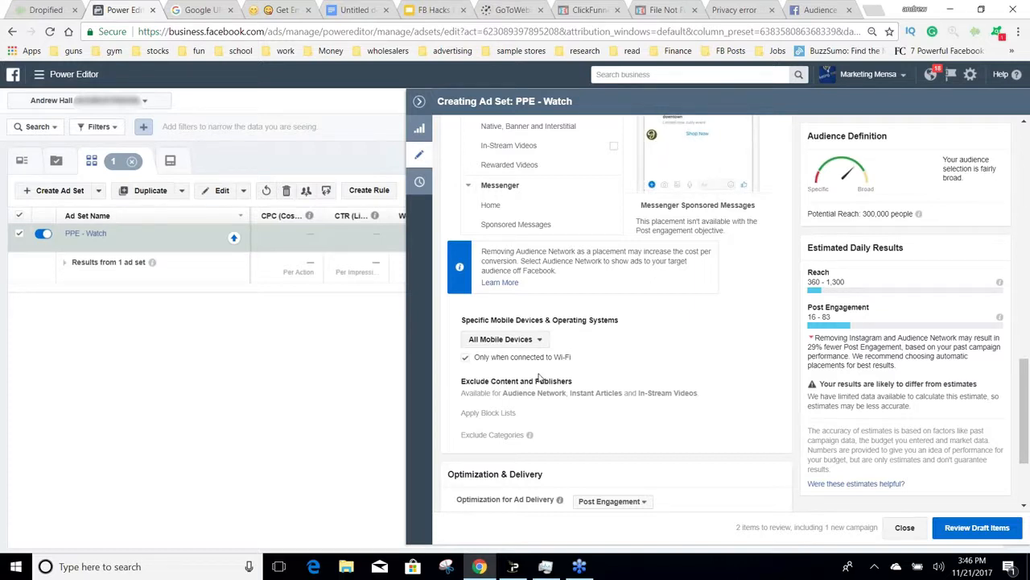
left_click(518, 359)
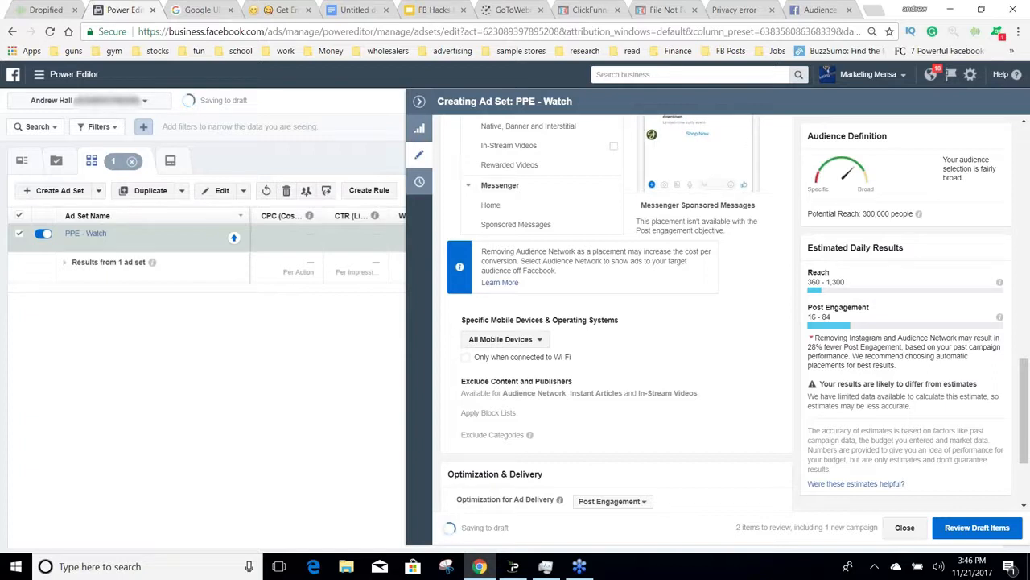
Step: Review the Optimization & Delivery settings and the available options for ad delivery optimization without changing them
scroll(734, 424, "down", 1)
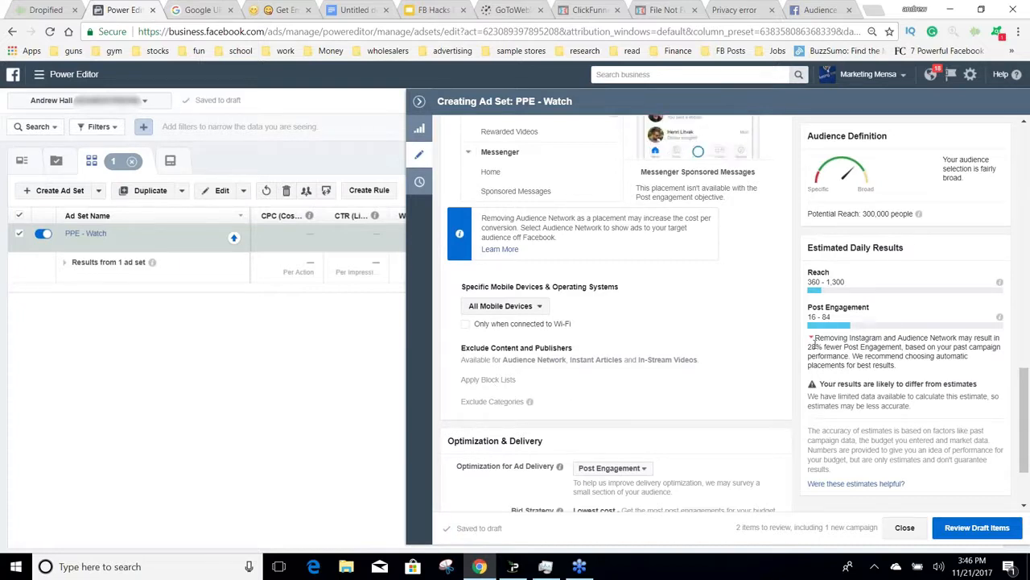
scroll(797, 366, "down", 3)
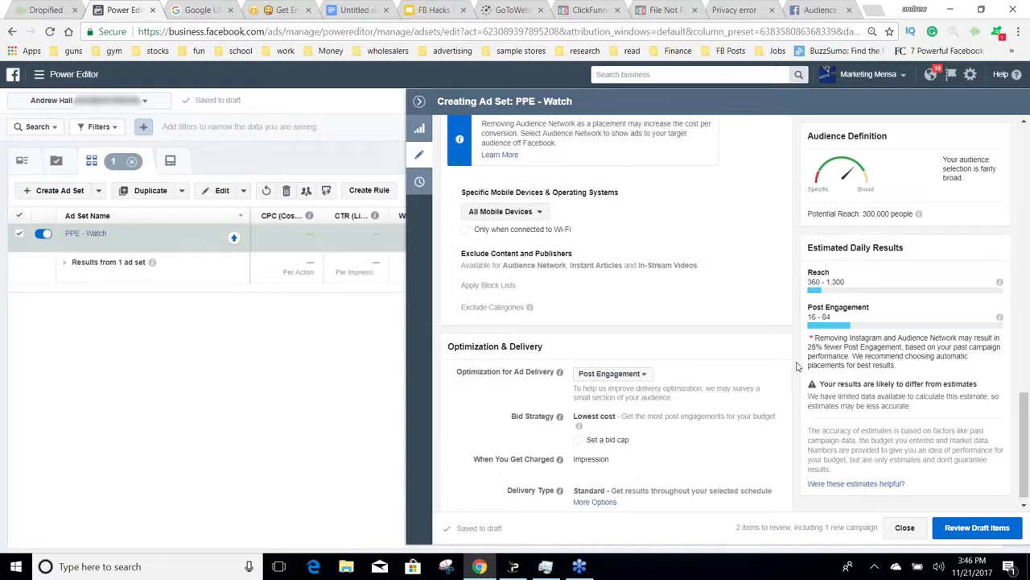
scroll(797, 366, "down", 1)
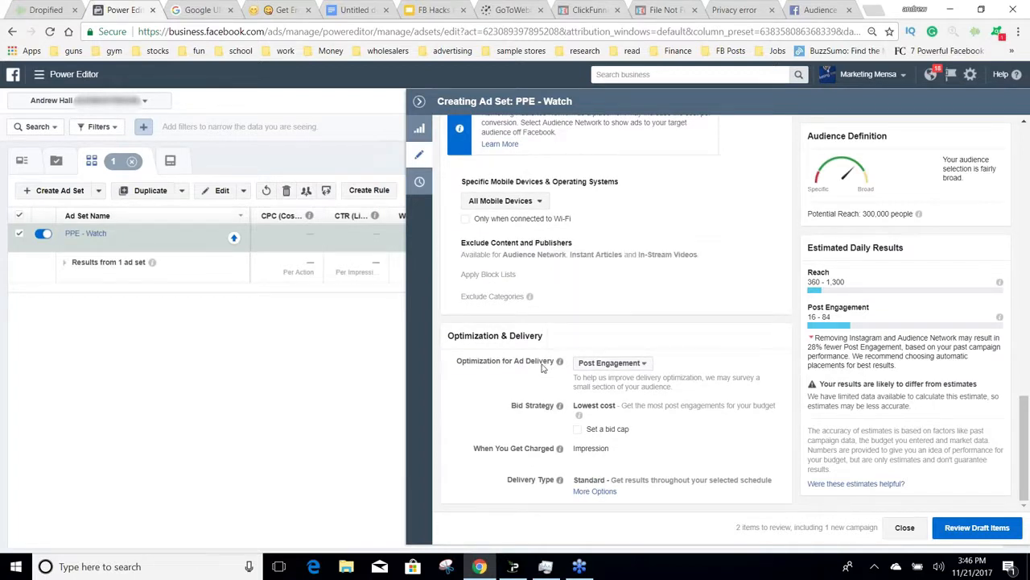
left_click(612, 363)
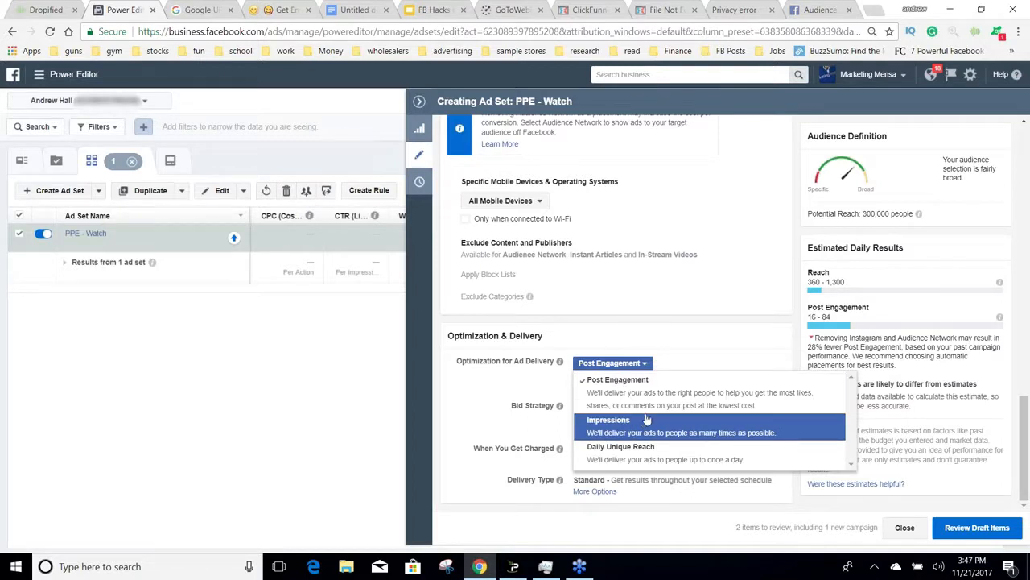
left_click(739, 355)
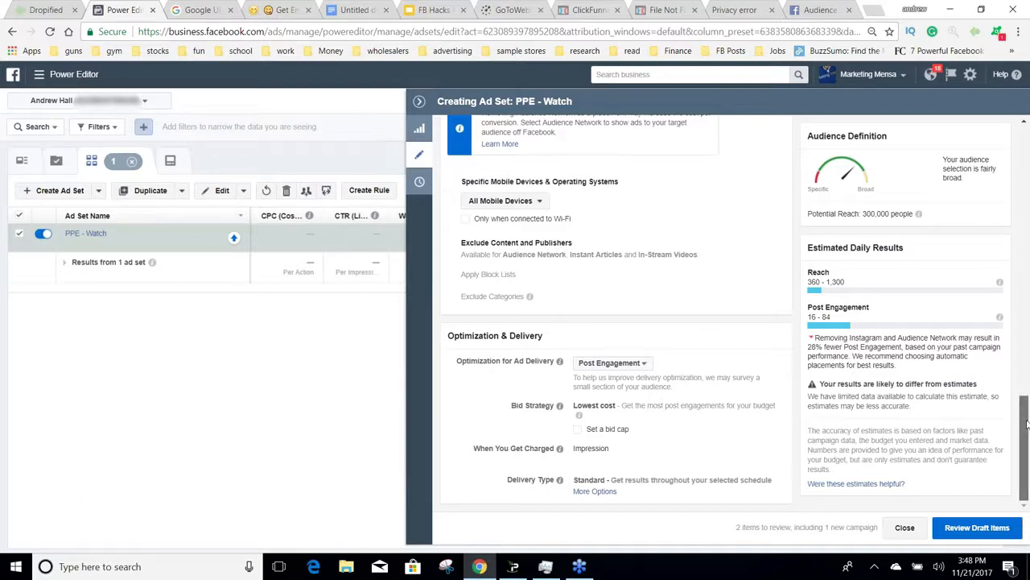
scroll(1027, 424, "up", 2)
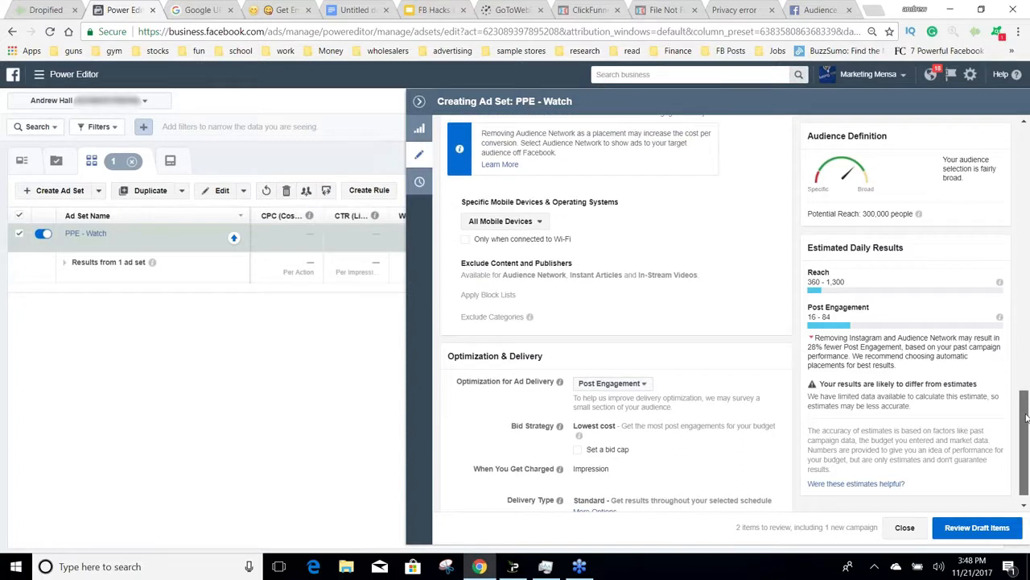
scroll(1026, 425, "down", 2)
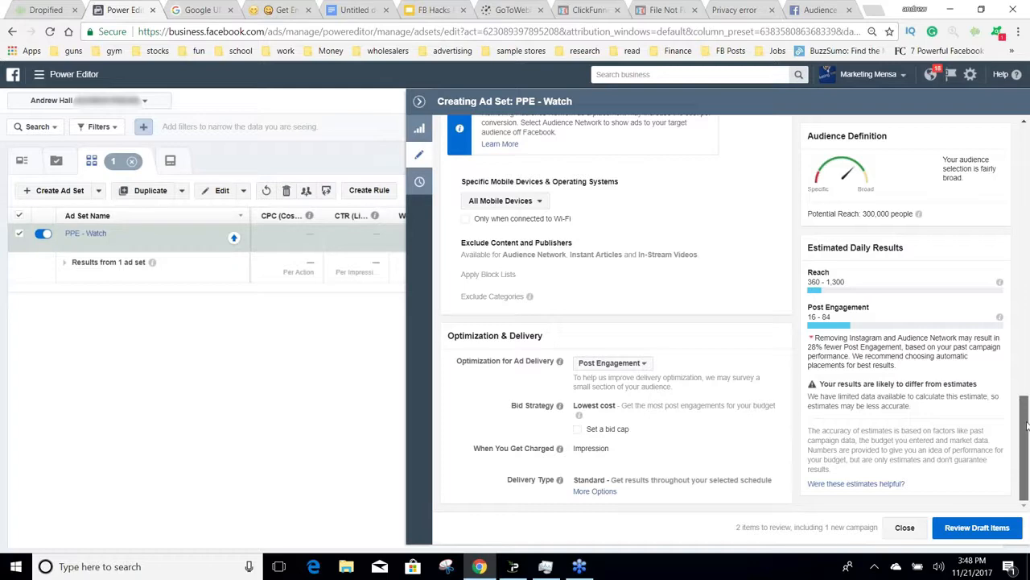
Step: Open the ad belonging to the "PPE - Watch" ad set and play the selected post's video in the ad preview
left_click_drag(1025, 428, 995, 132)
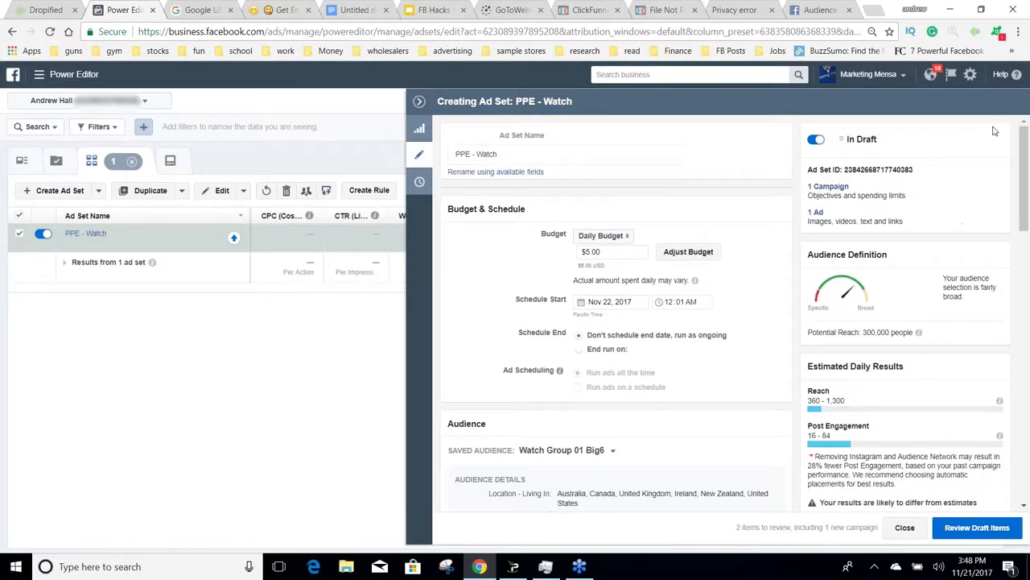
left_click(816, 213)
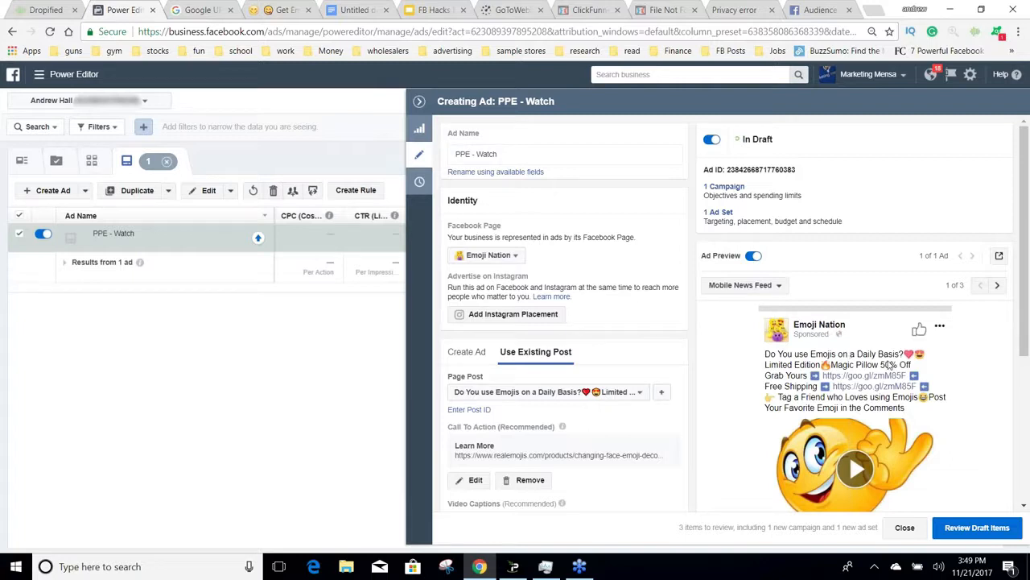
scroll(966, 396, "down", 1)
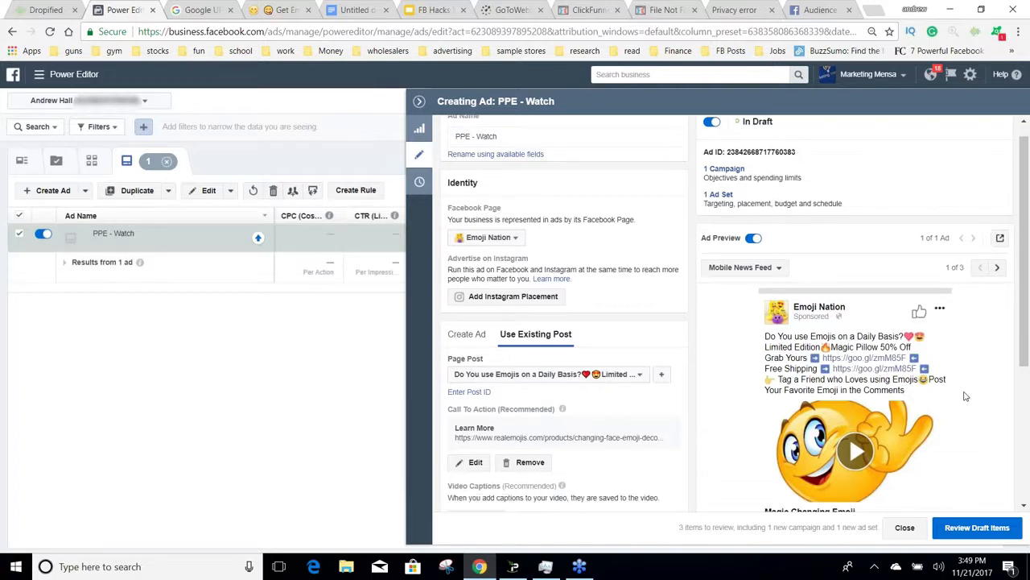
scroll(966, 396, "down", 1)
left_click(856, 386)
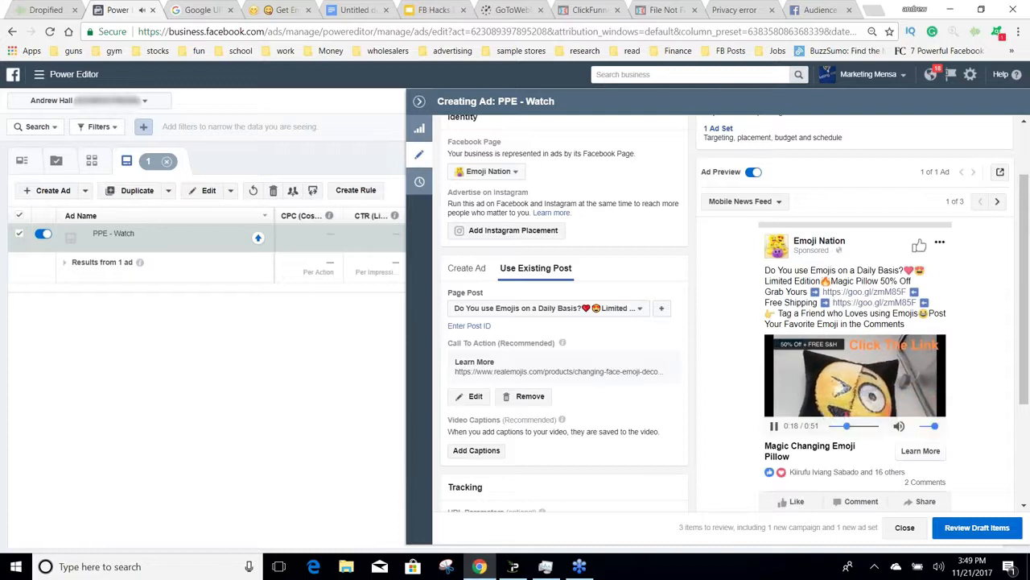
Step: Try the "Do You Love Emojis?" page post in the ad, and switch back to the "Do You use Emojis on a Daily Basis?" post
left_click(640, 313)
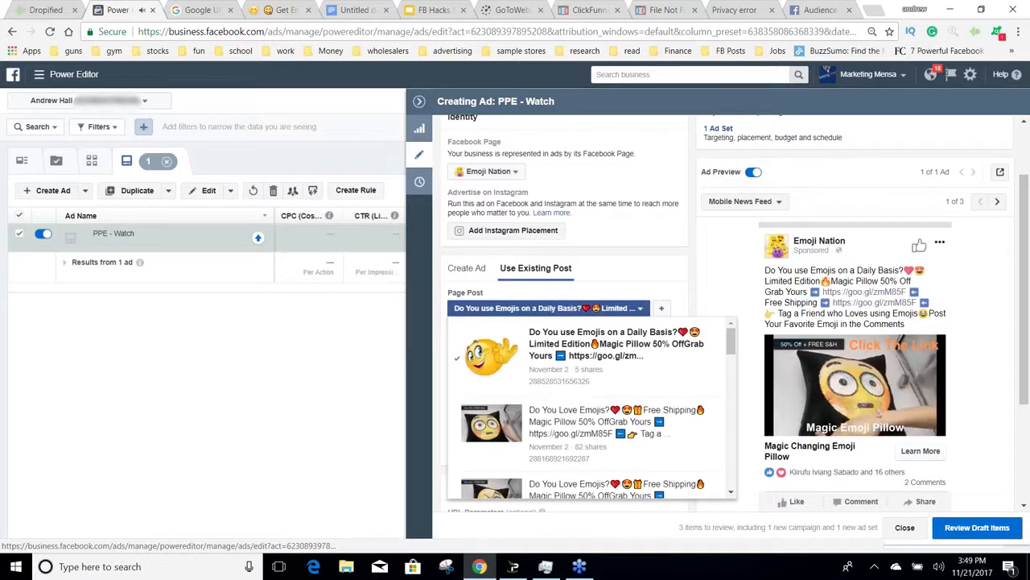
left_click(618, 402)
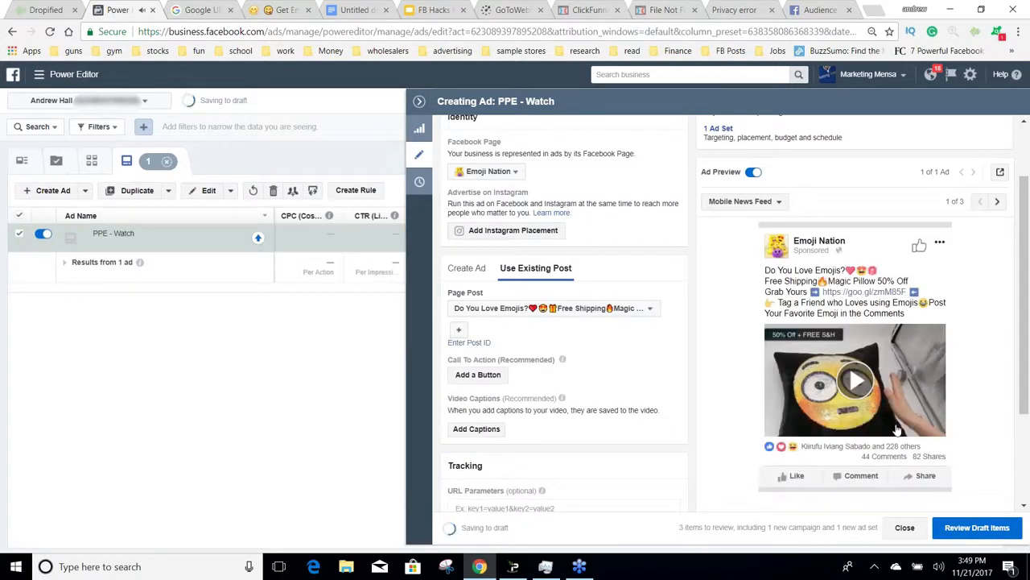
left_click(639, 312)
left_click(612, 346)
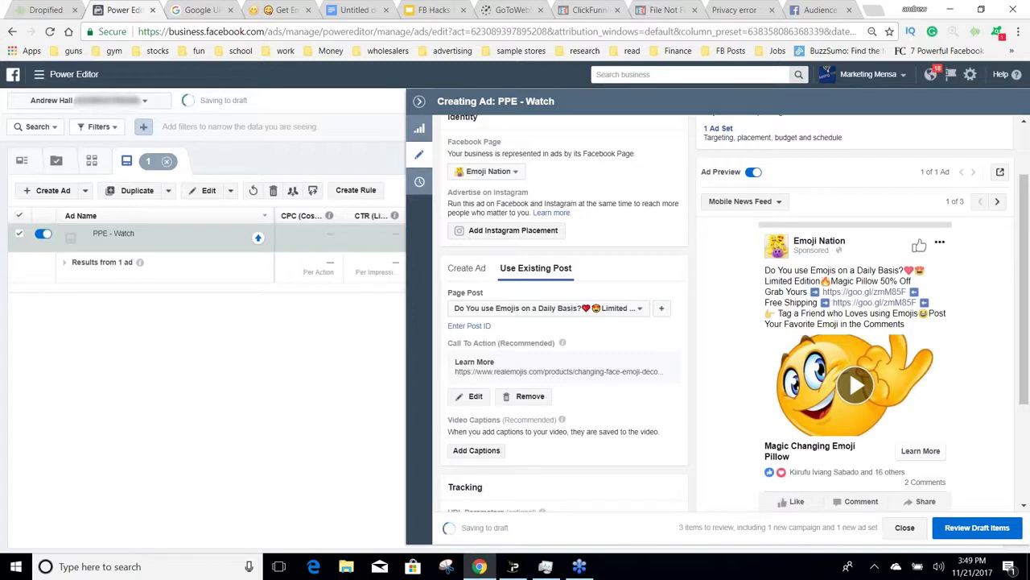
Step: Select the "Do You Love Emojis?" post with 82 shares as the ad's page post and check the list of other posts
left_click(644, 311)
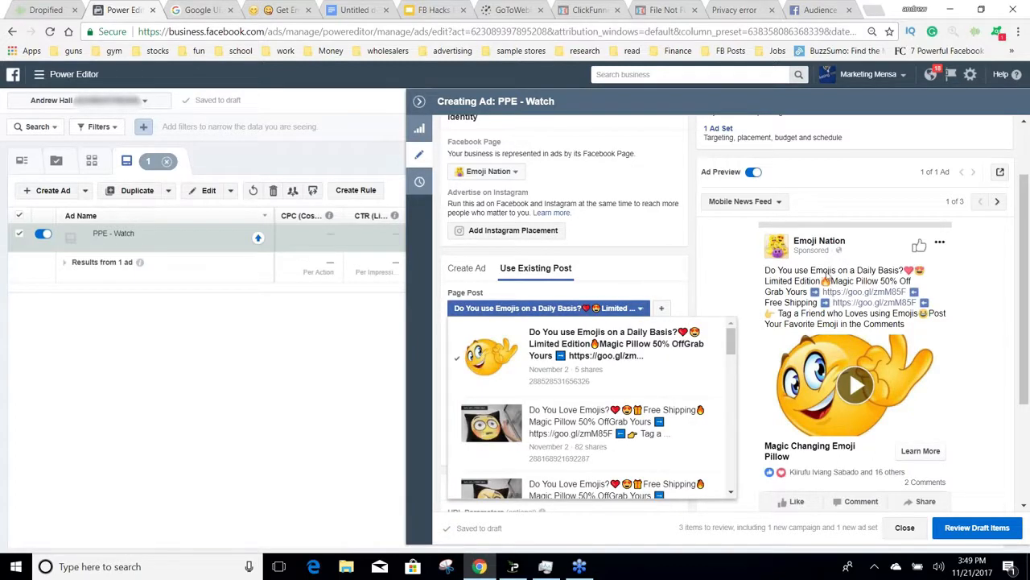
left_click(553, 455)
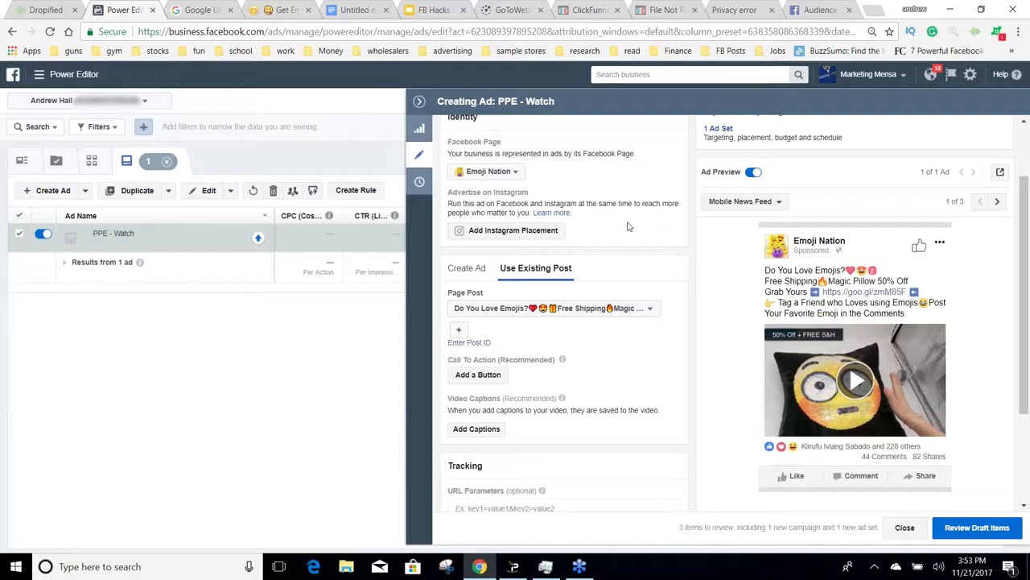
left_click(651, 309)
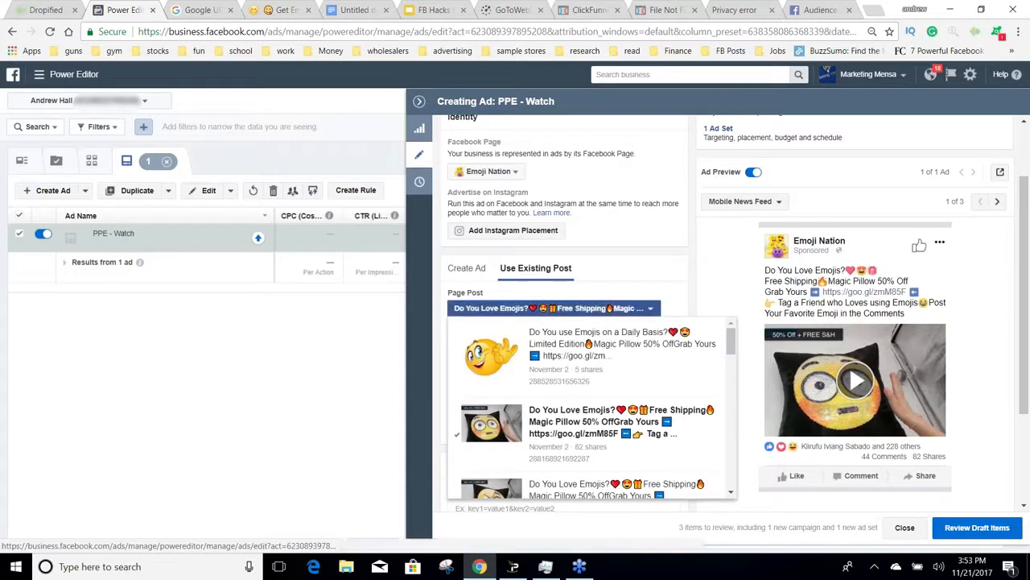
left_click(686, 291)
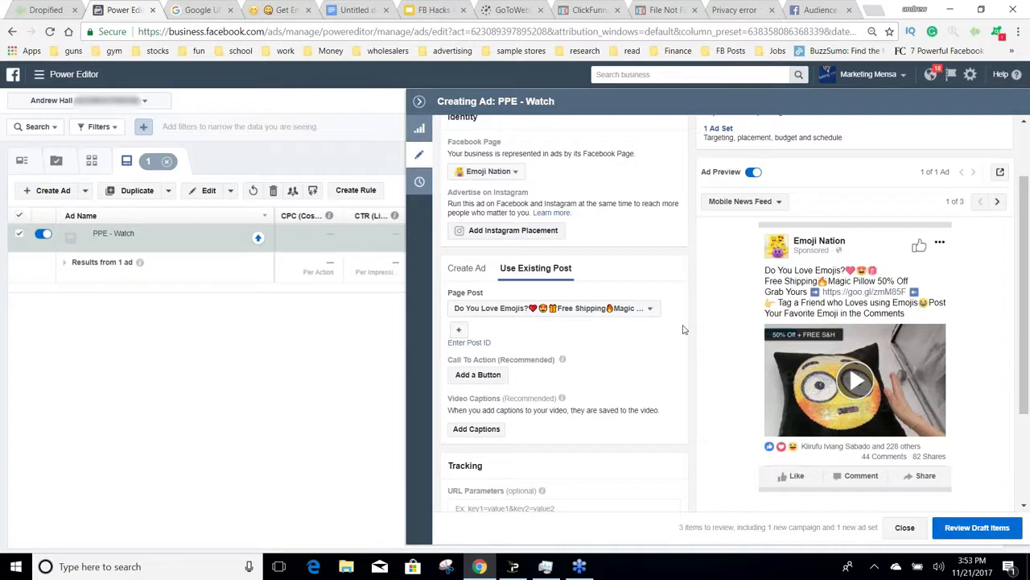
Step: Change the ad's Facebook Page to the first one in the Personal list, and check Create Ad before returning to Use Existing Post
left_click(515, 175)
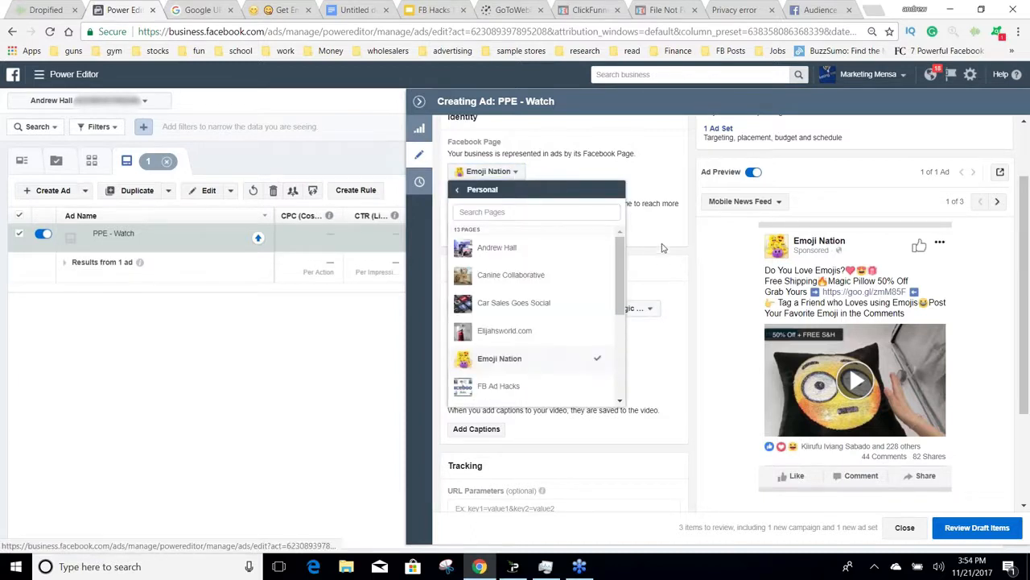
mouse_move(622, 256)
left_mouse_down()
mouse_move(632, 312)
mouse_move(622, 346)
mouse_move(621, 244)
left_mouse_up()
left_click(545, 249)
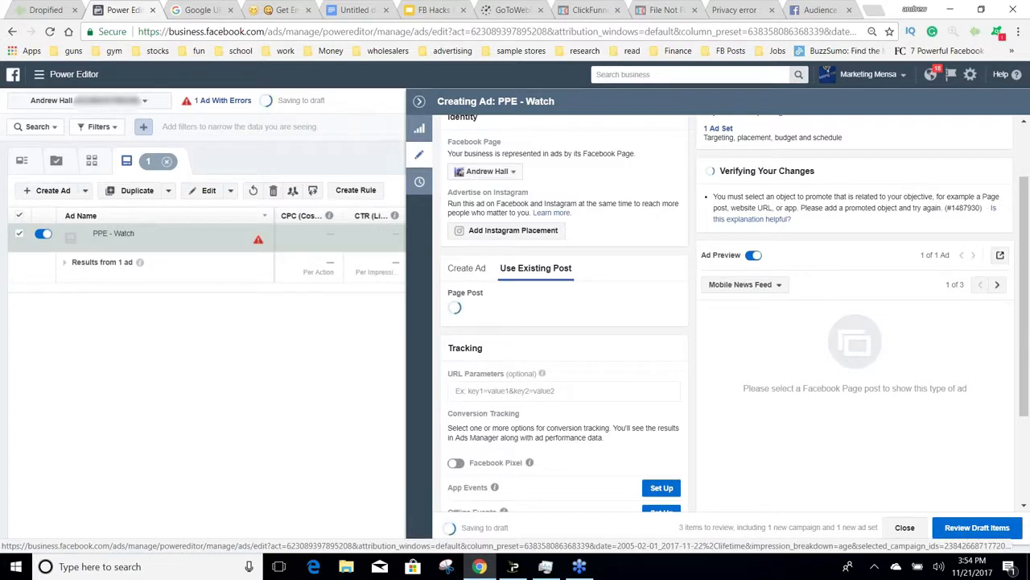
left_click(467, 268)
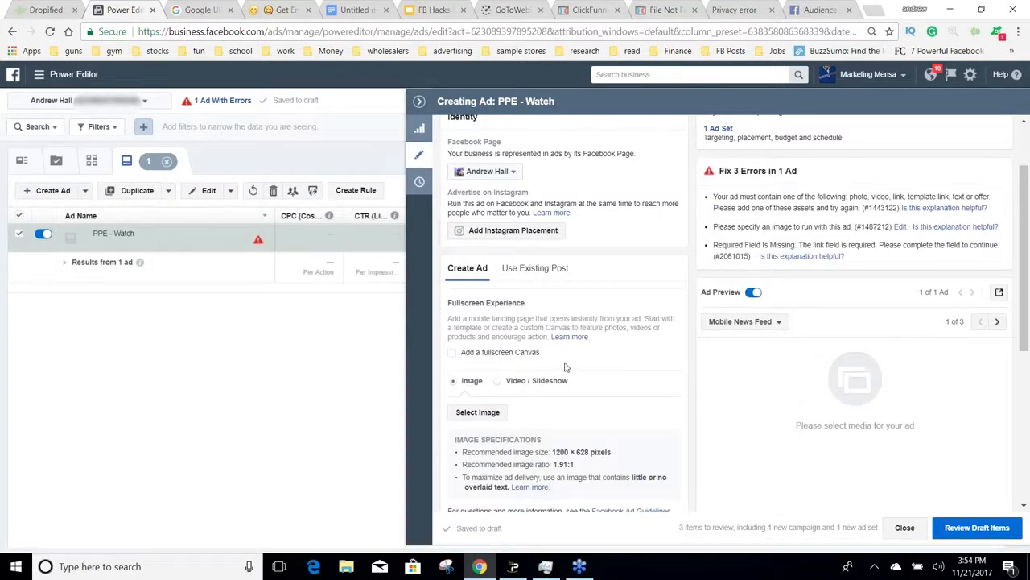
left_click(553, 267)
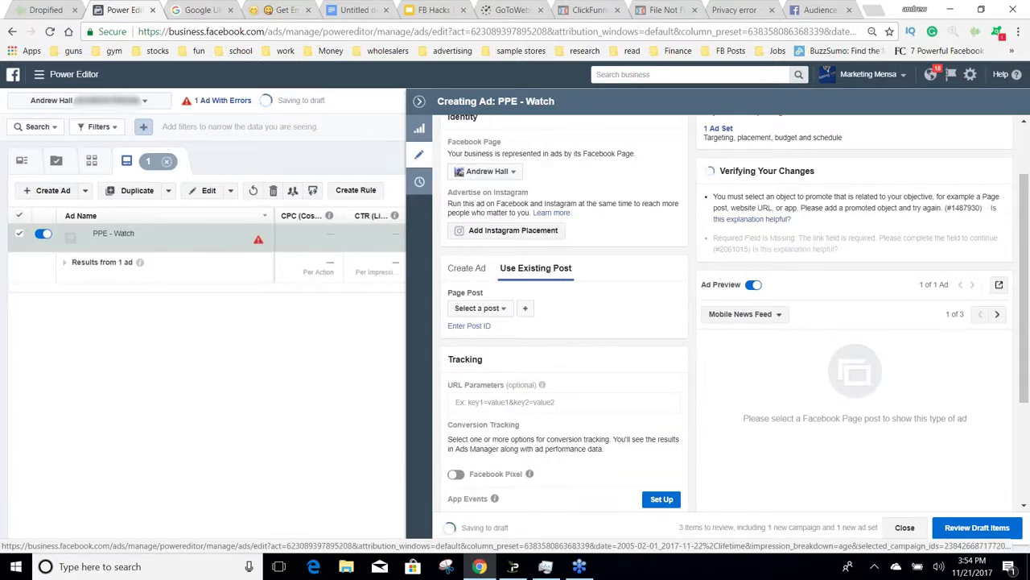
Step: Browse the chosen page's existing posts and open the form for creating a new page post
left_click(504, 310)
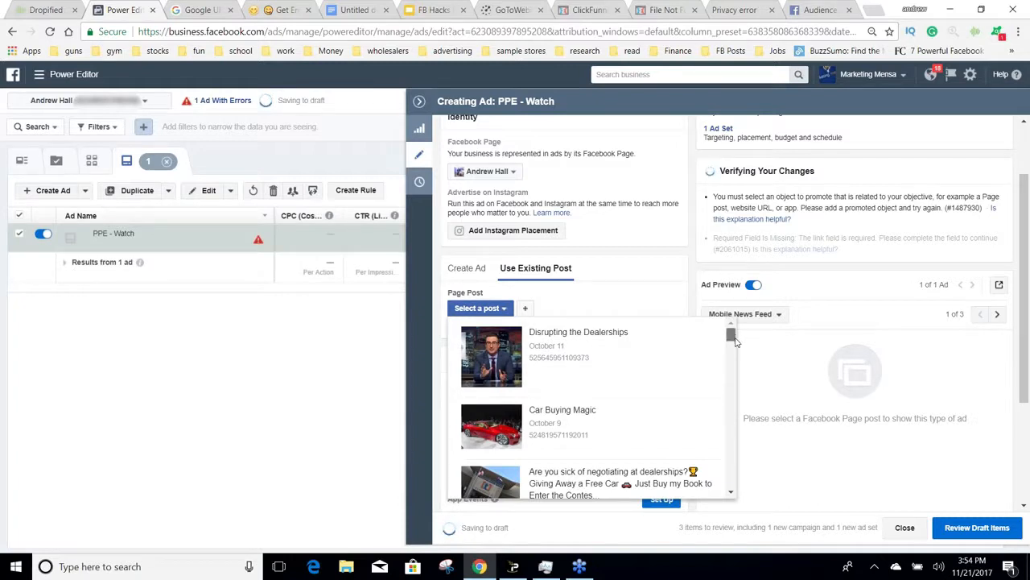
left_click_drag(731, 335, 719, 456)
scroll(716, 457, "down", 5)
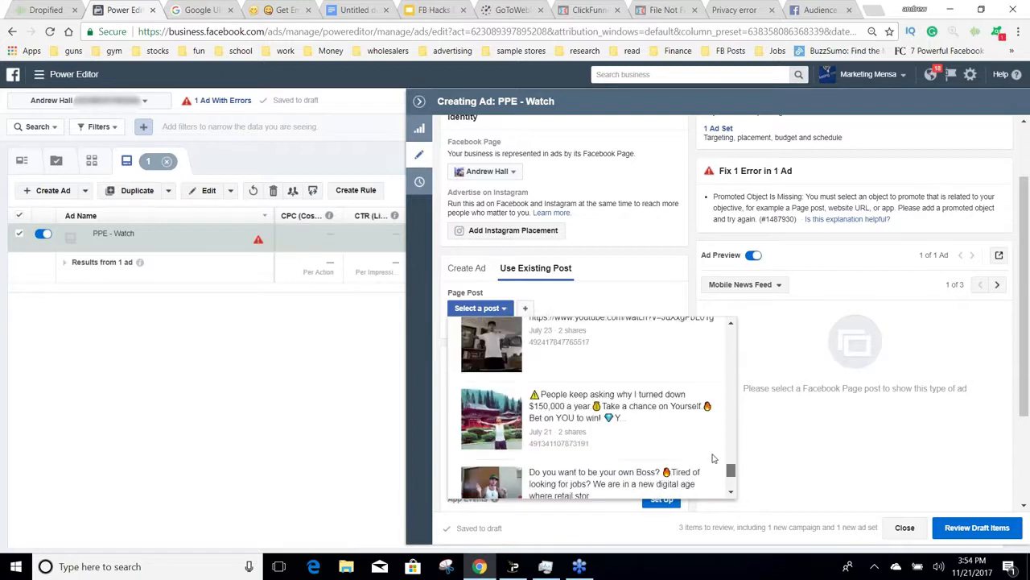
scroll(712, 458, "up", 10)
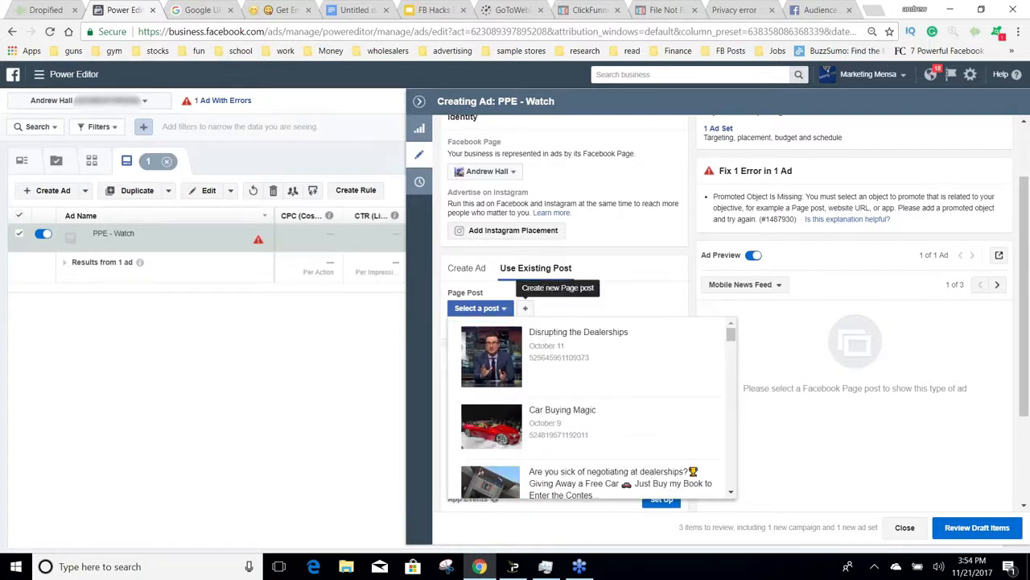
left_click(530, 308)
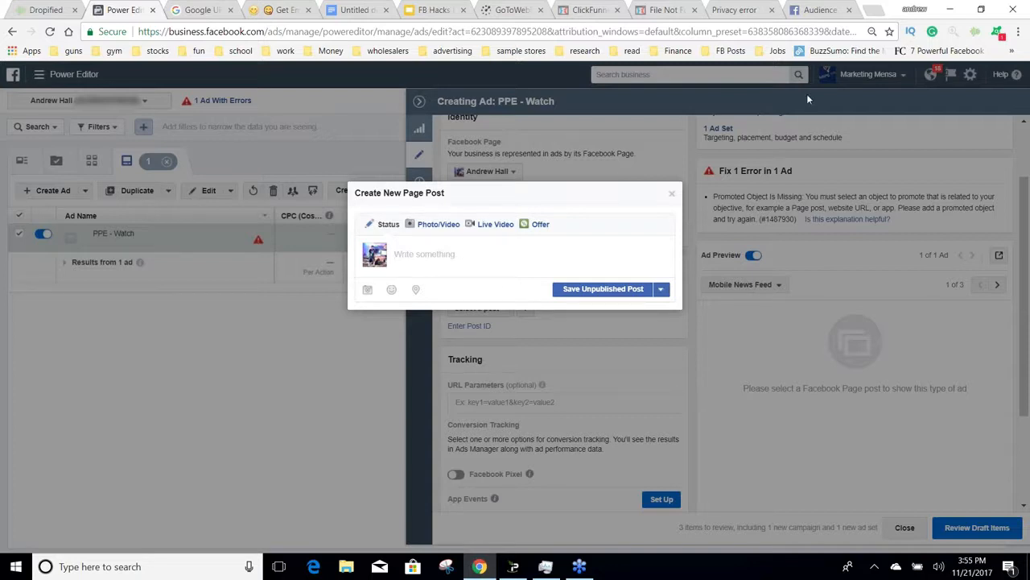
Step: Open a new browser tab and search Google for "image"
left_click(875, 10)
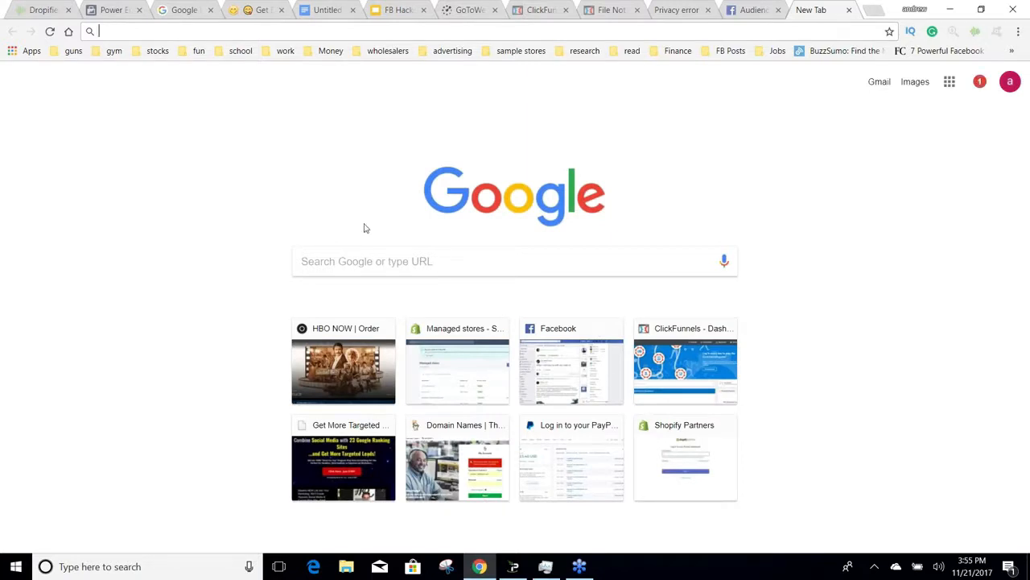
left_click(362, 253)
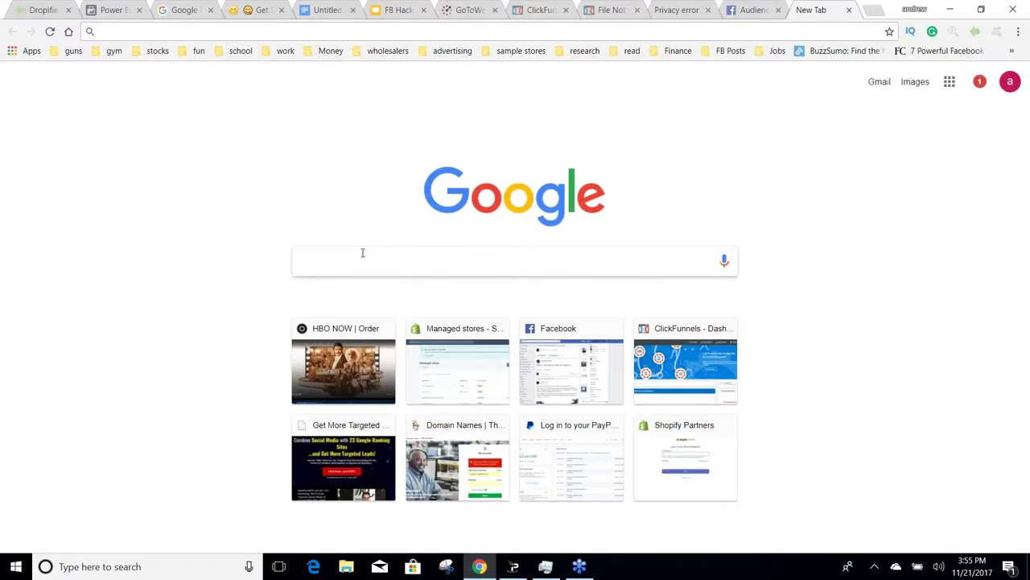
type("i")
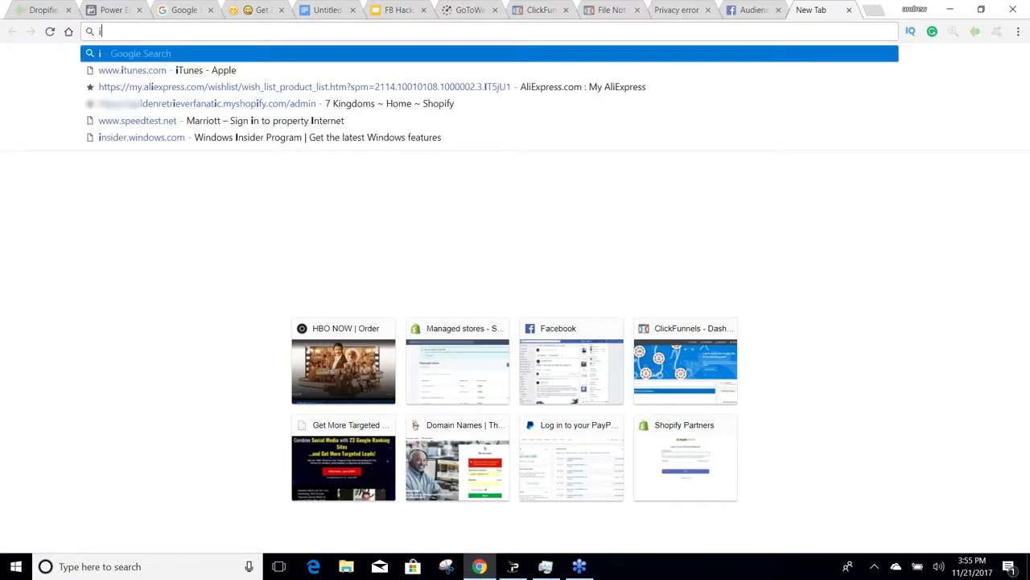
type("mage")
key("Return")
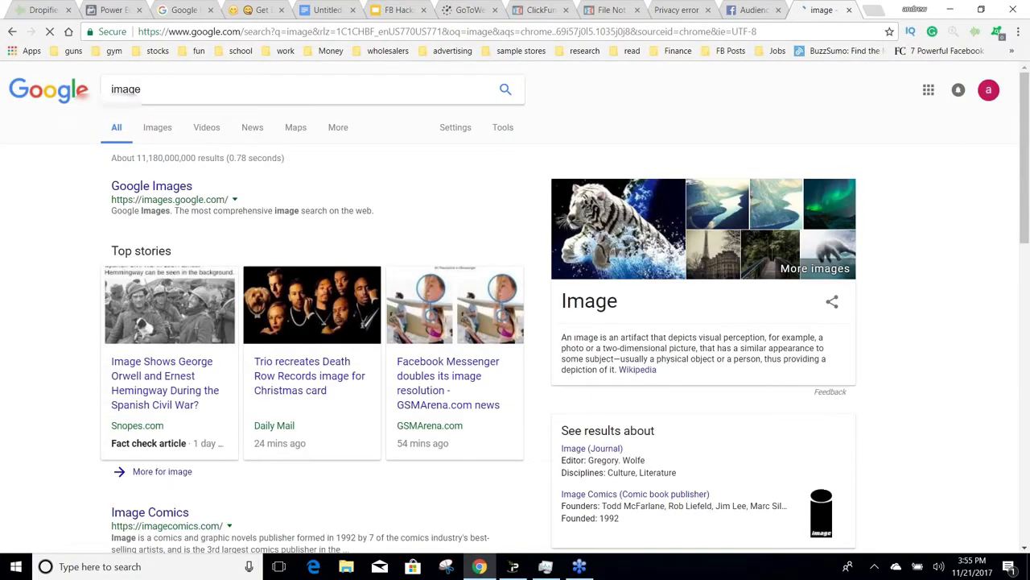
Step: Change the Google search to "watch" and show the image results
left_click(219, 92)
key("BackSpace")
type("d")
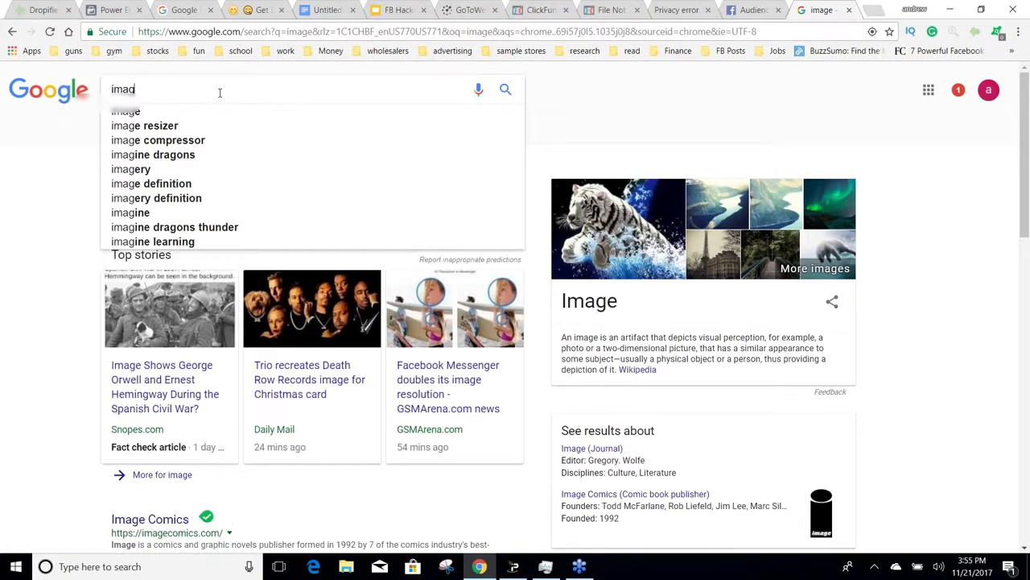
key("BackSpace")
key("BackSpace")
key("BackSpace")
key("BackSpace")
type("wa")
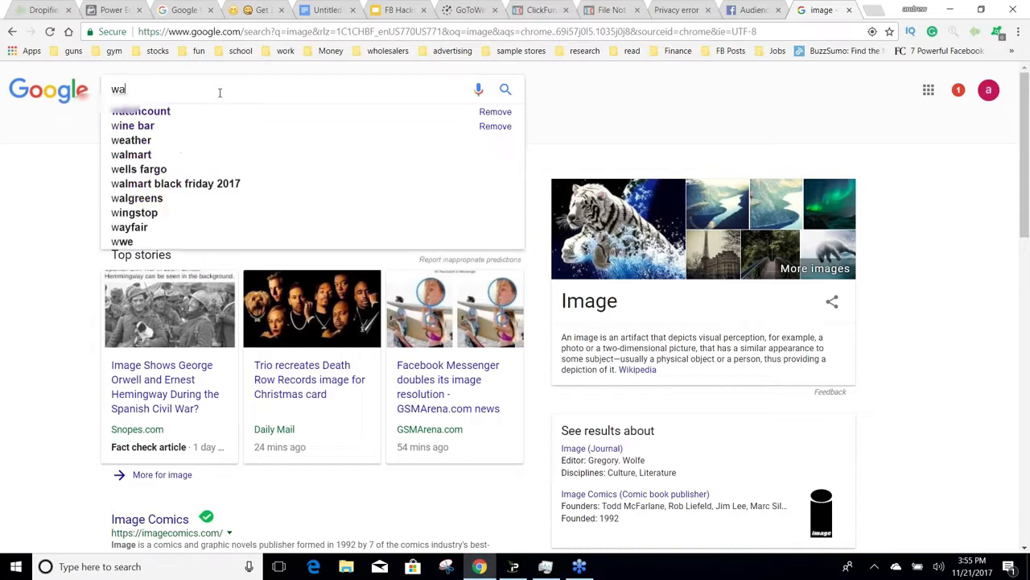
type("tch")
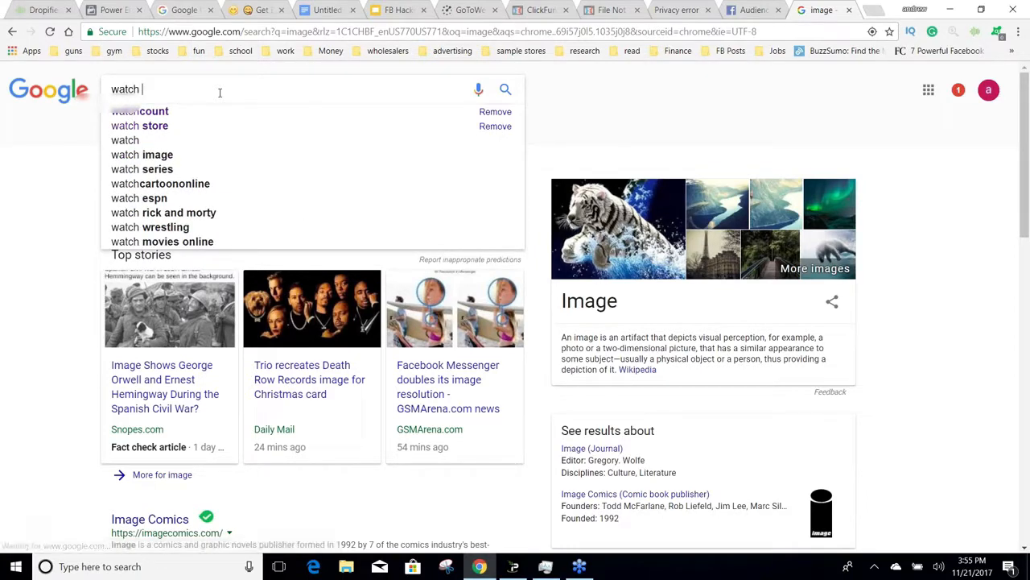
key("Return")
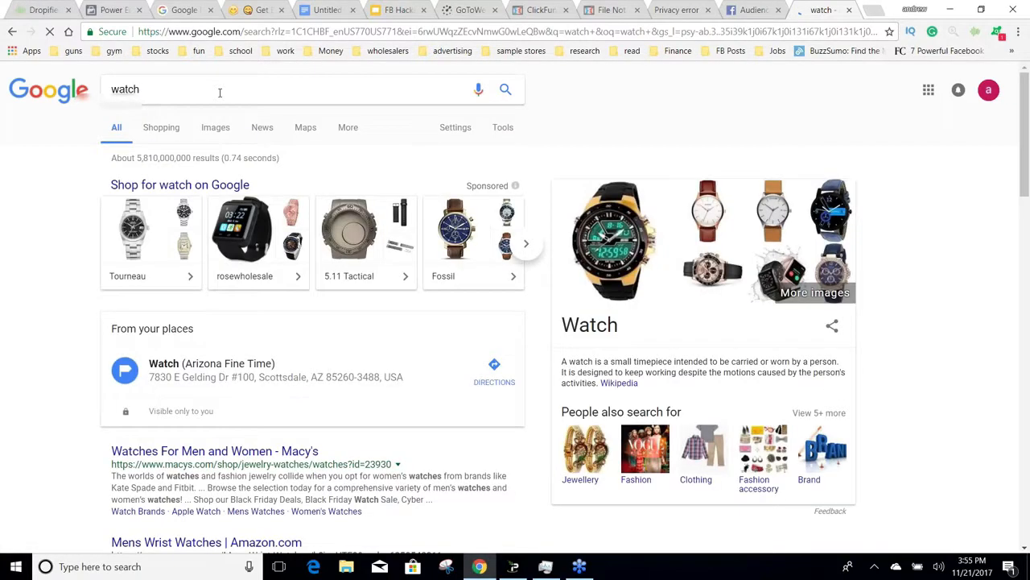
left_click(207, 129)
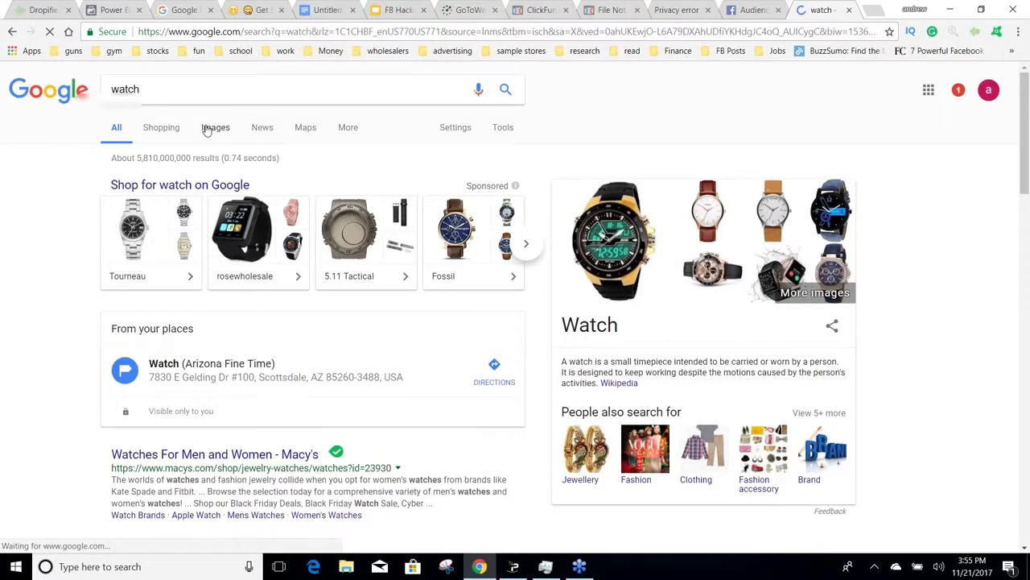
Step: Search Google Images for "tag heuer monaco"
left_click_drag(143, 89, 114, 89)
type("fag h")
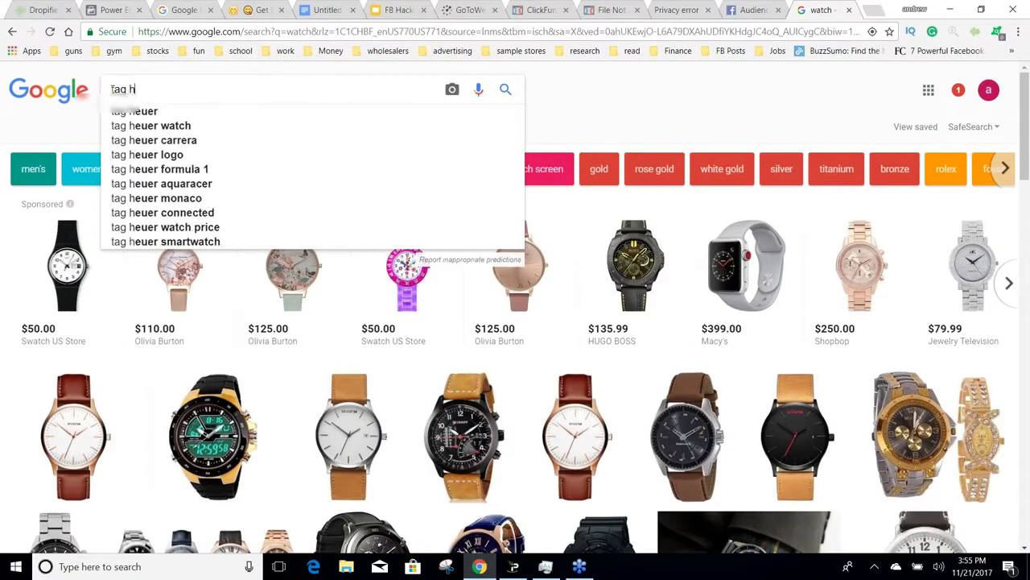
type("eue")
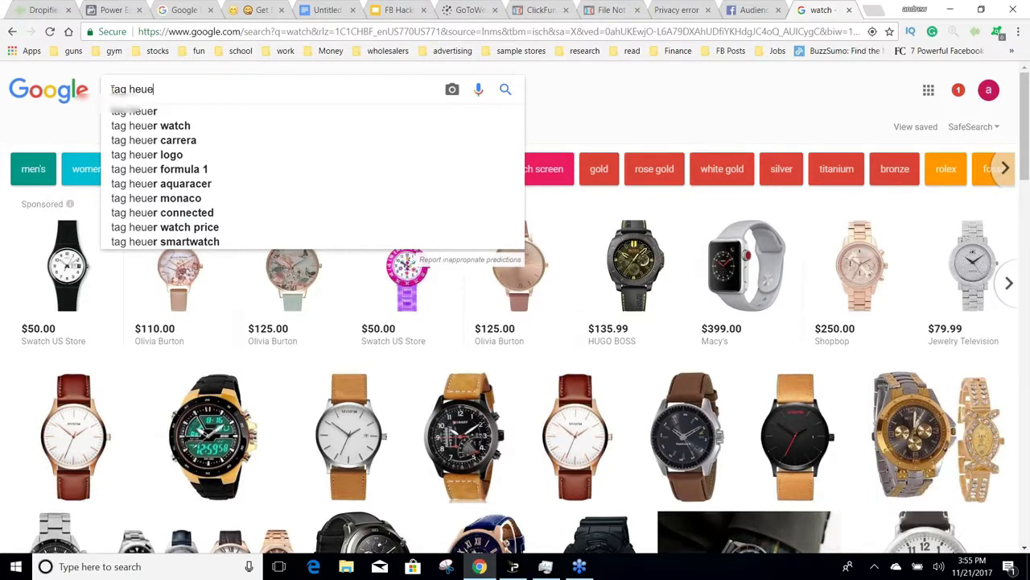
type("r monaco")
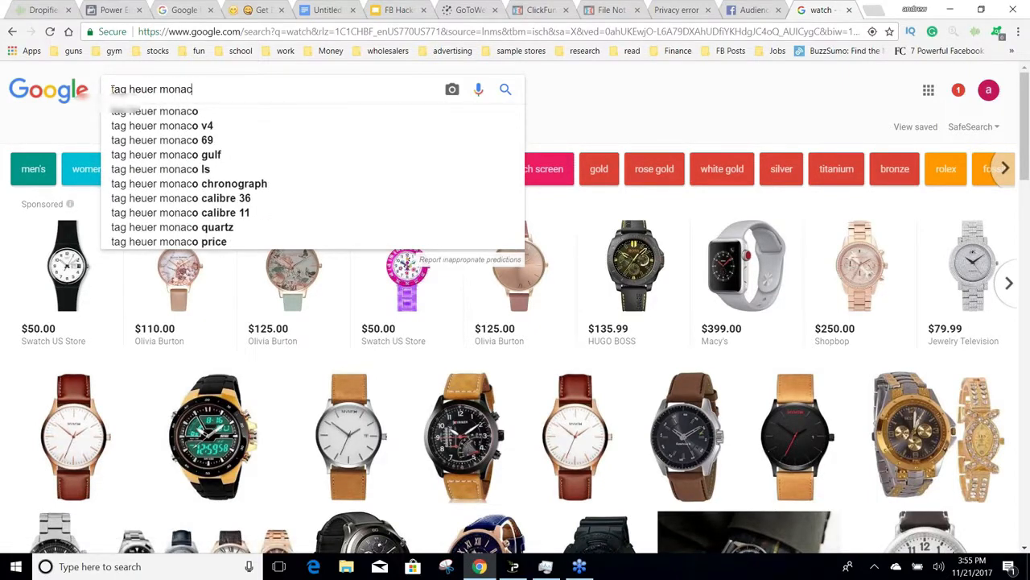
key("Return")
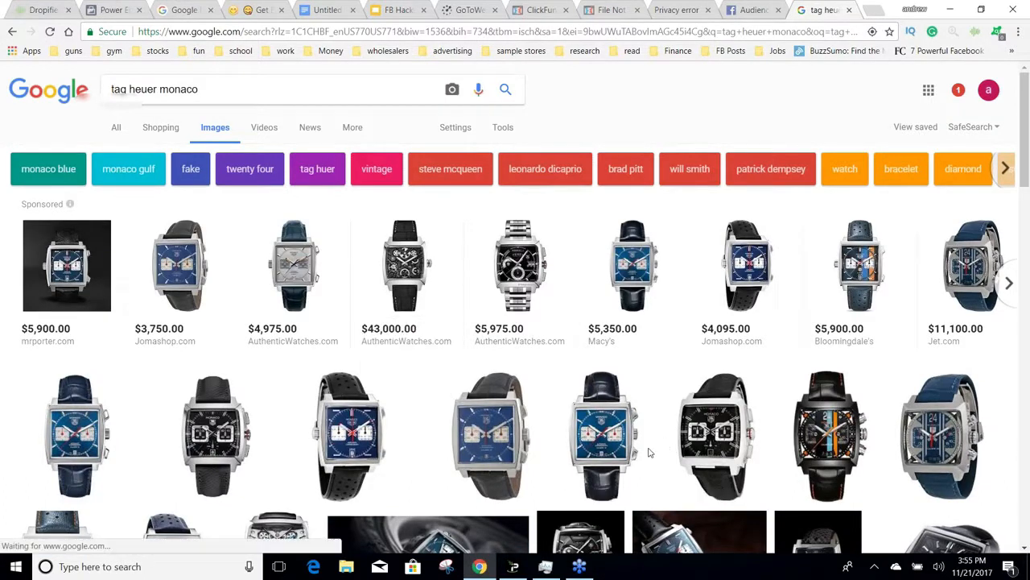
Step: Open the black TAG Heuer Monaco 24 watch image full size and save it to Downloads as tag-heuer-monaco-cal5110-fc6265-13
left_click(829, 434)
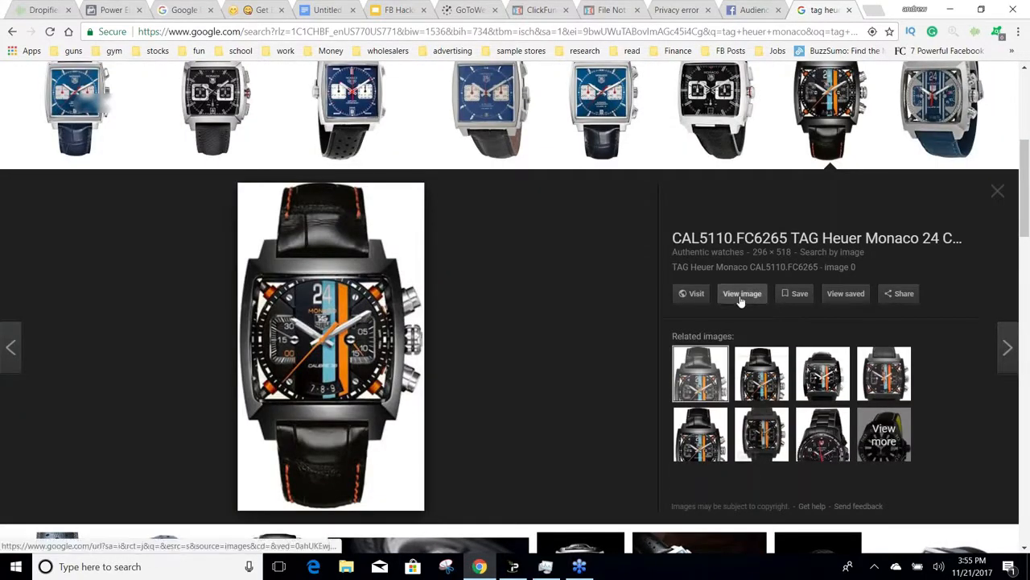
left_click(743, 294)
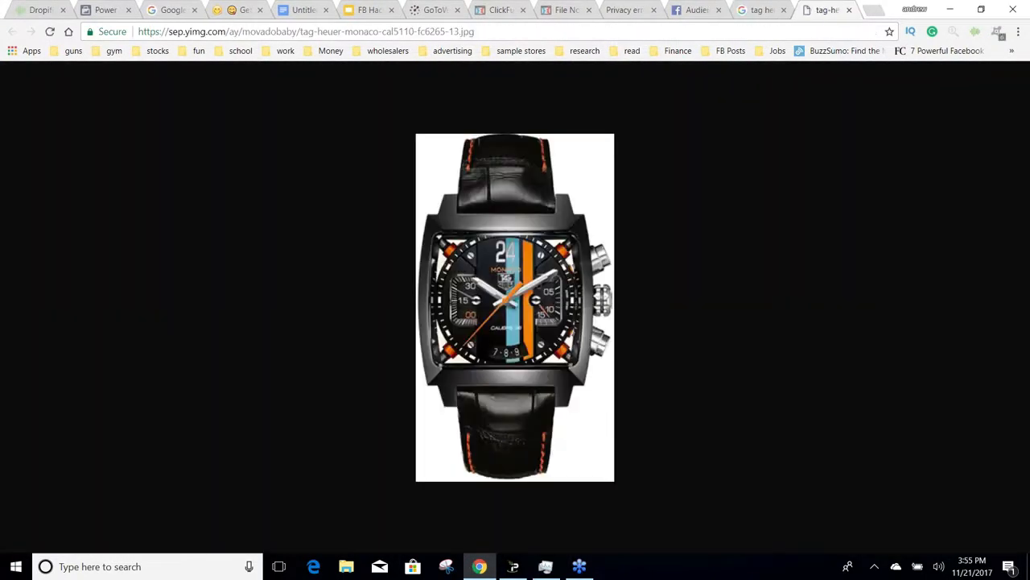
right_click(535, 280)
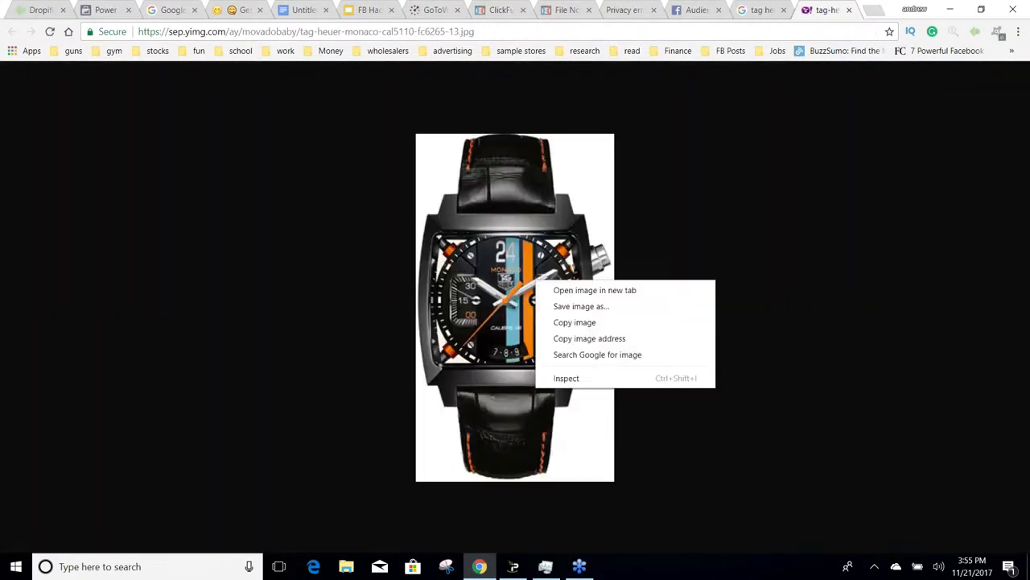
left_click(557, 305)
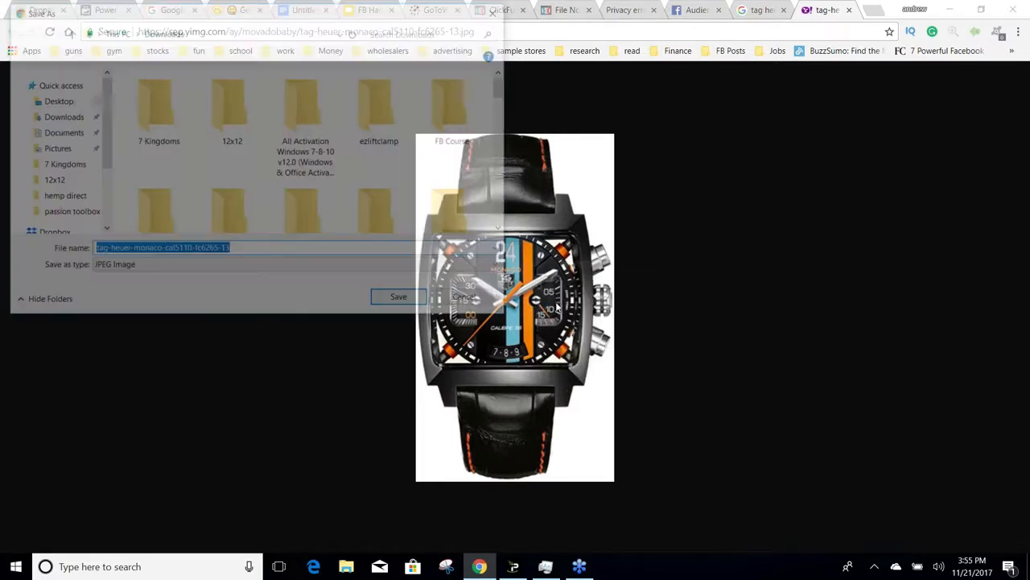
left_click(403, 303)
Step: Return to Power Editor and upload the tag-heuer-monaco-cal5110-fc6265-13 image from Downloads to the new page post
left_click(697, 10)
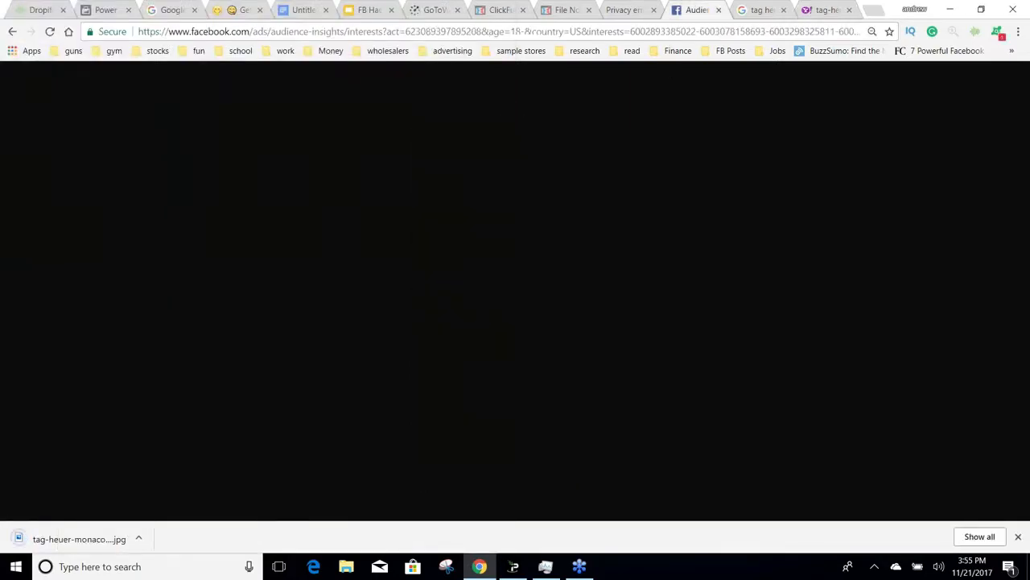
left_click(108, 9)
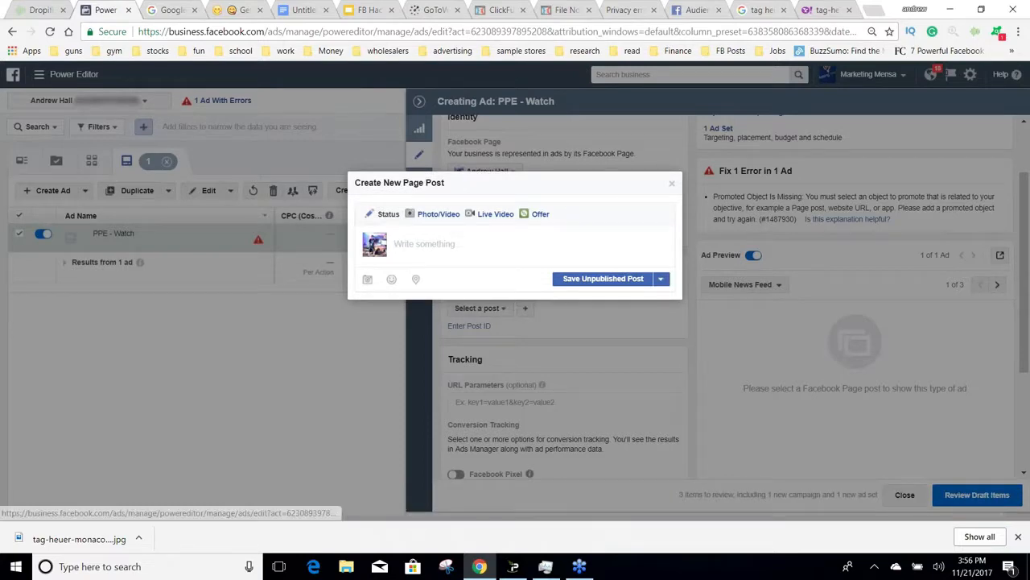
left_click(443, 214)
left_click(471, 250)
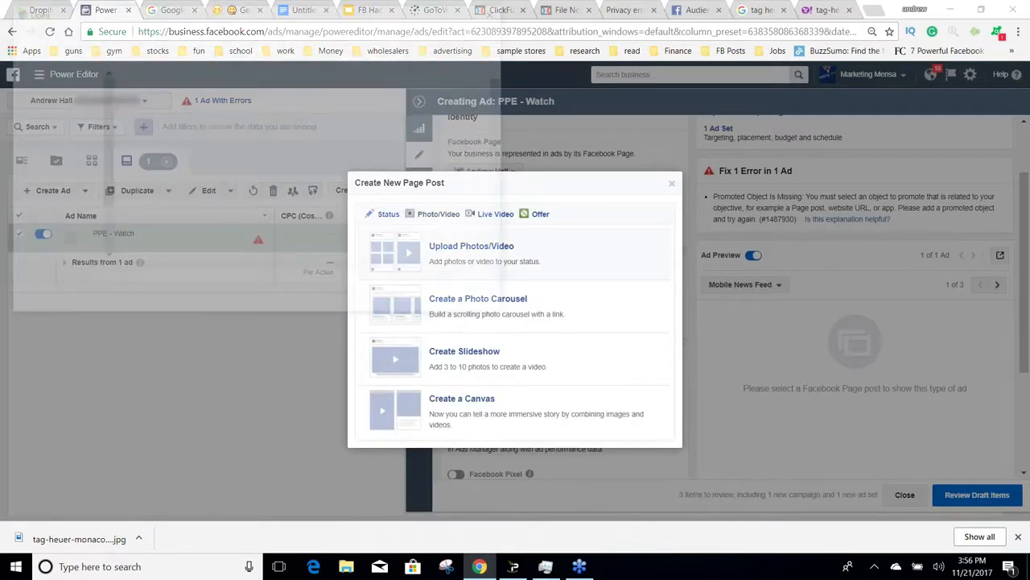
left_click_drag(504, 89, 485, 231)
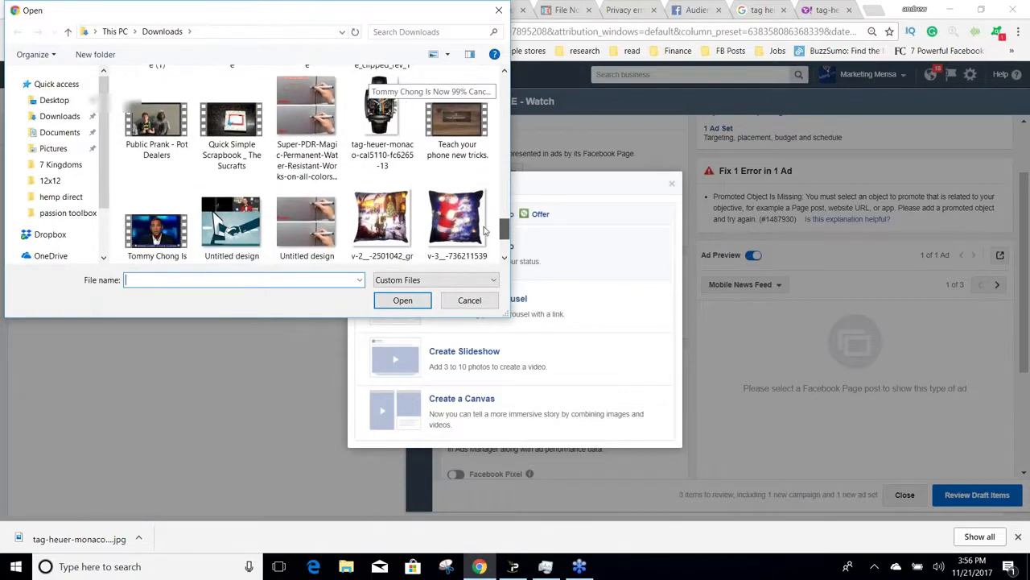
left_click(380, 129)
left_click(402, 300)
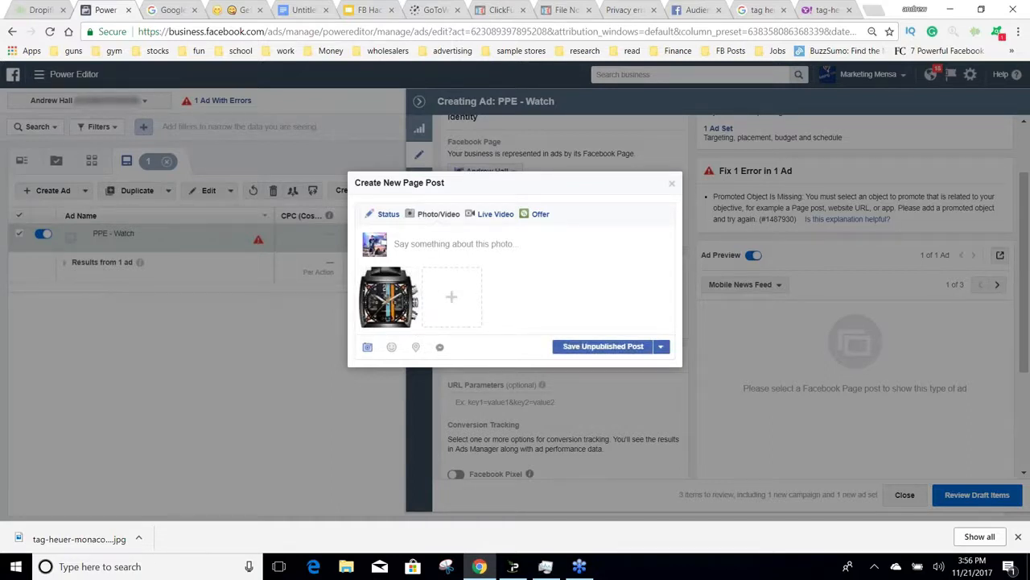
Step: Open Canva in a new browser tab and start a new Facebook Post design
left_click(873, 10)
type("ca")
key("Return")
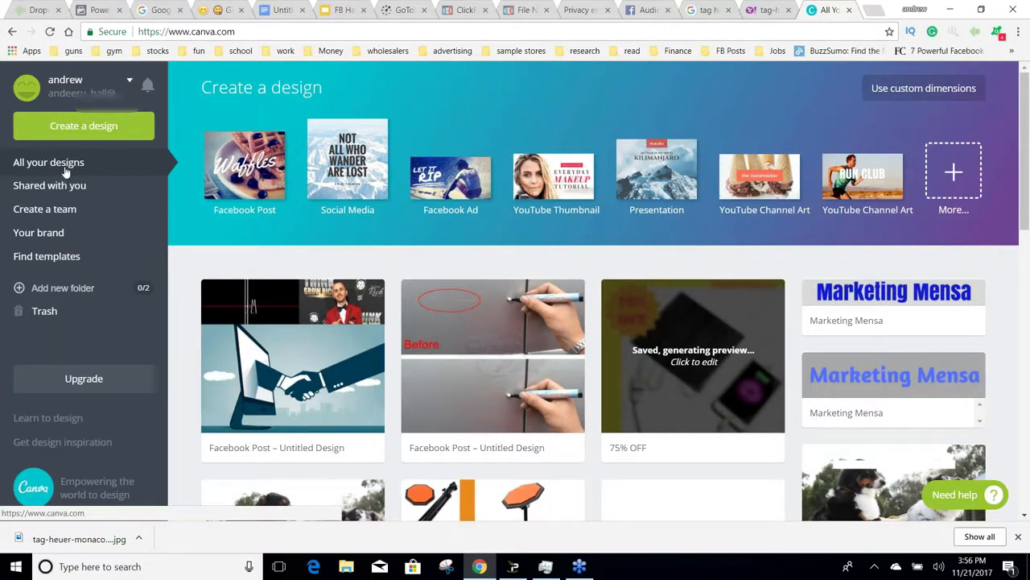
left_click(84, 129)
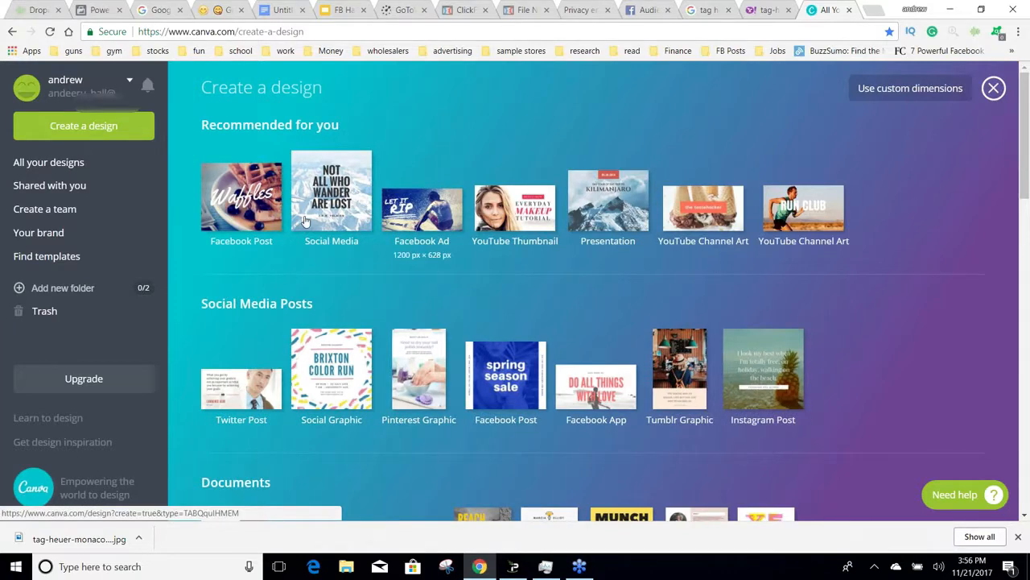
left_click(228, 213)
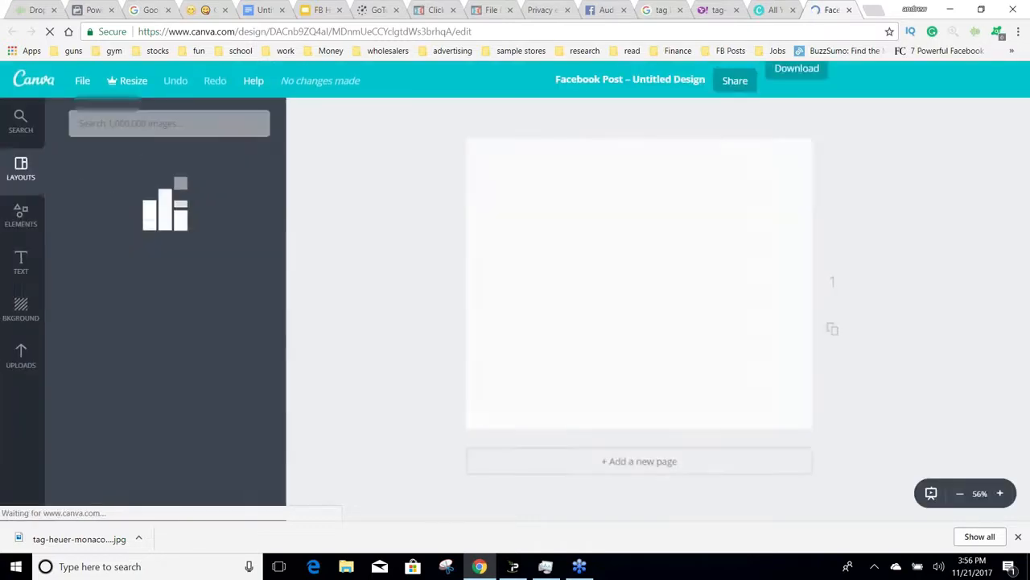
Step: Upload the downloaded watch image to Canva, place it on the blank design and enlarge it slightly
left_click(25, 350)
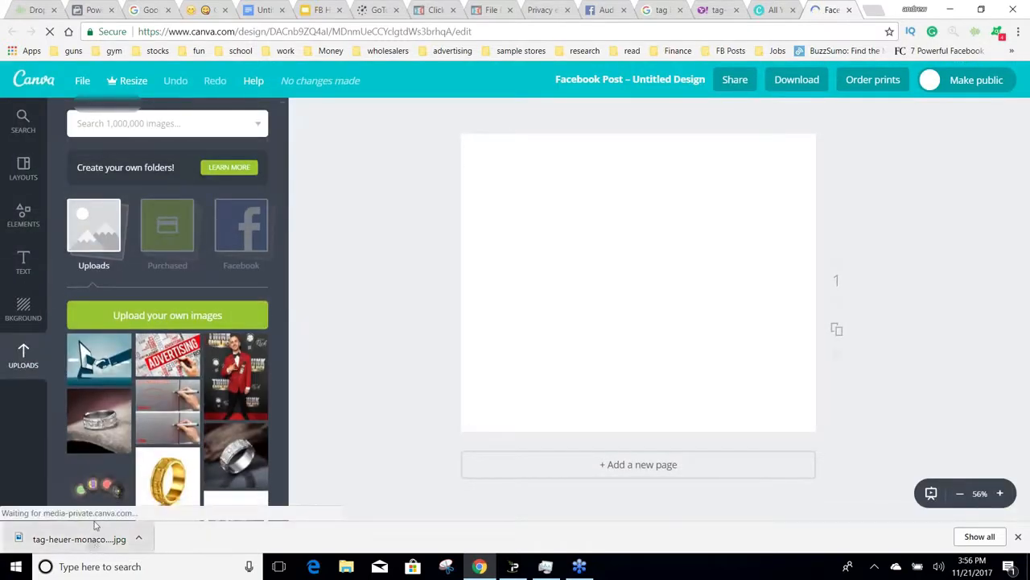
left_click_drag(80, 539, 131, 356)
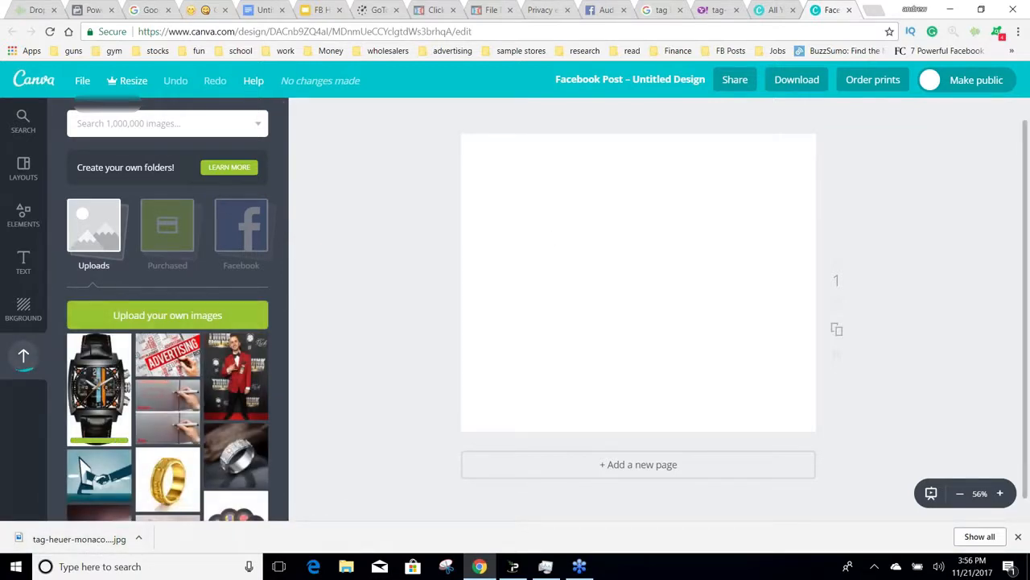
left_click_drag(94, 374, 483, 250)
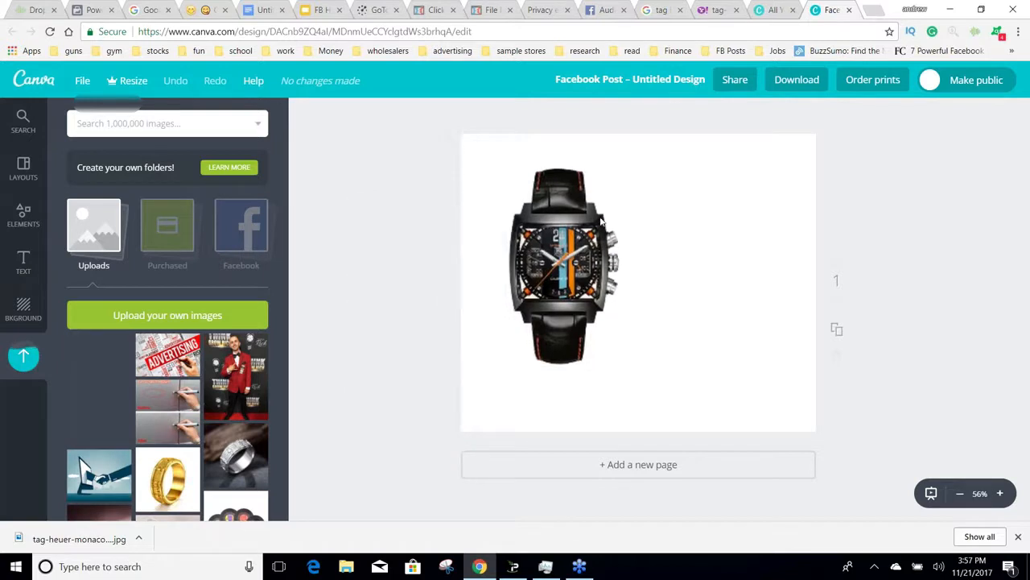
left_click_drag(554, 154, 550, 142)
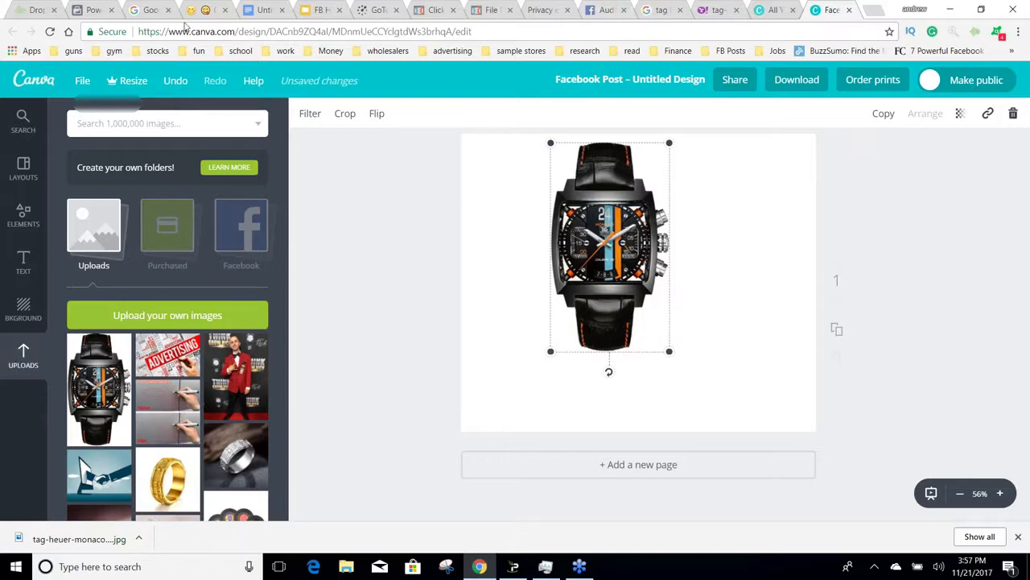
Step: Return to Power Editor and write "Do you love watches?" as the photo post's text, followed by a line break
left_click(93, 10)
left_click_drag(93, 9, 211, 12)
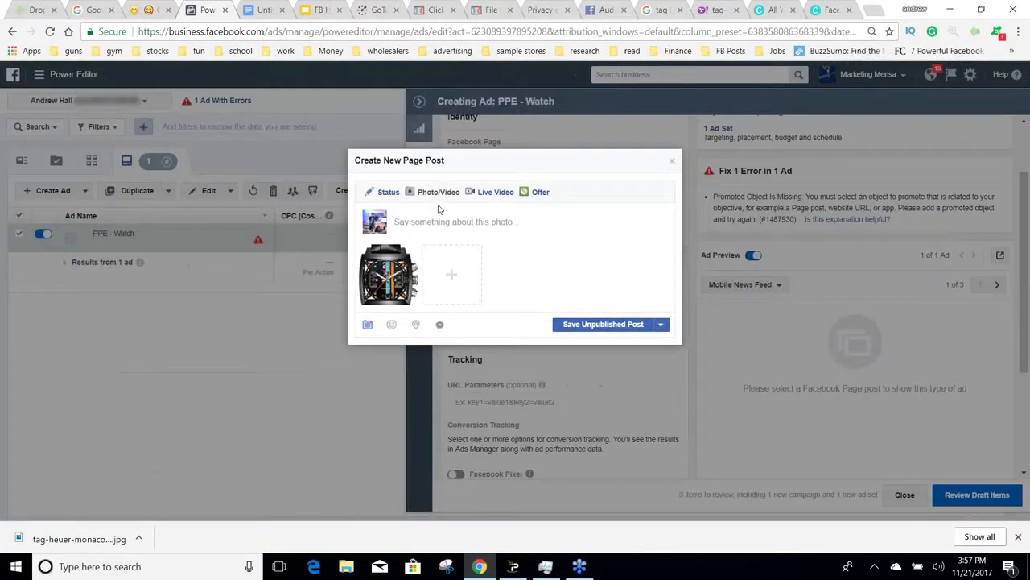
left_click(447, 220)
type("Do you love watches?")
key("Return")
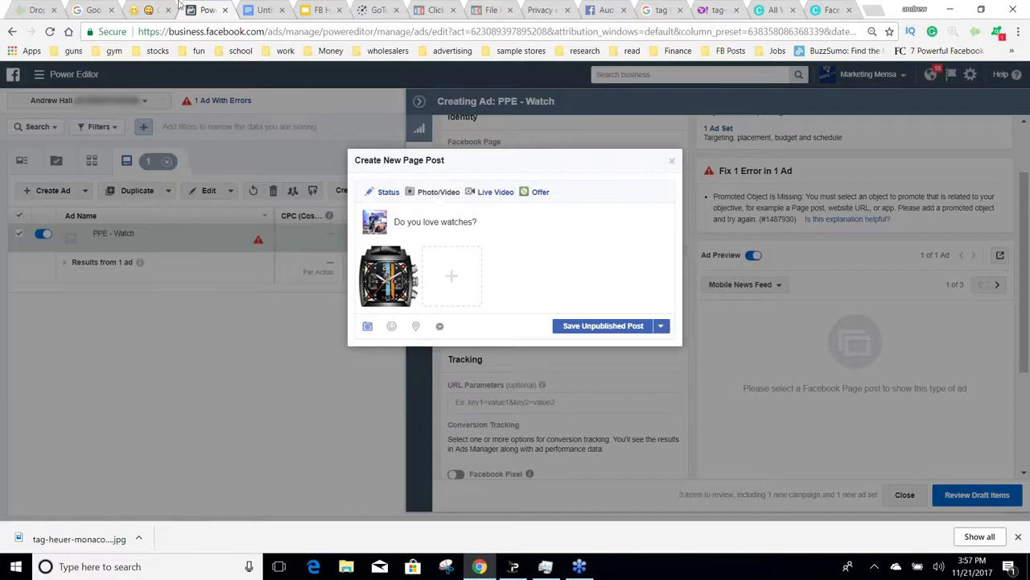
Step: Switch to getemoji.com, find the wristwatch emoji among the object emojis and copy it
left_click(145, 10)
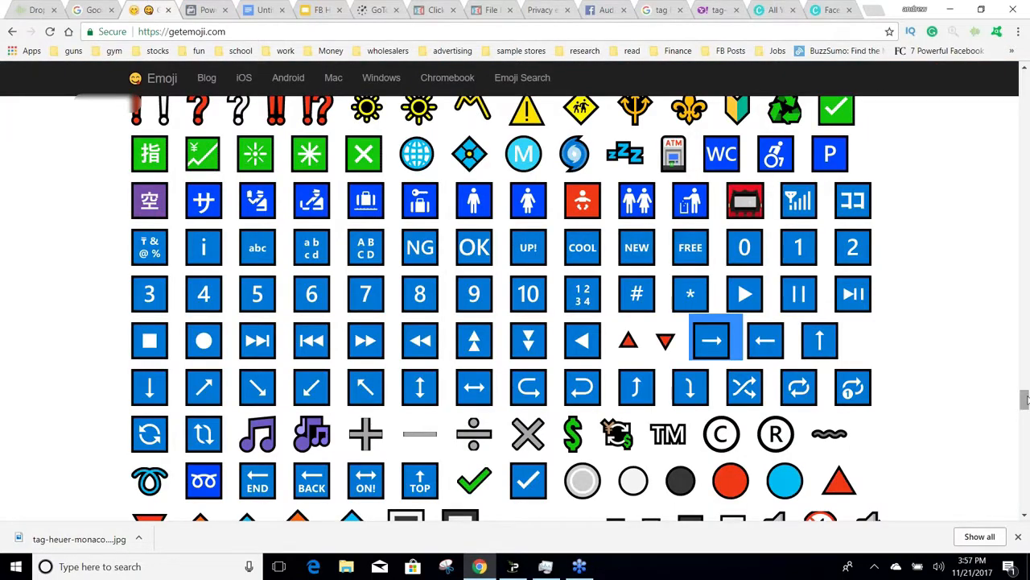
left_click_drag(1023, 400, 1022, 350)
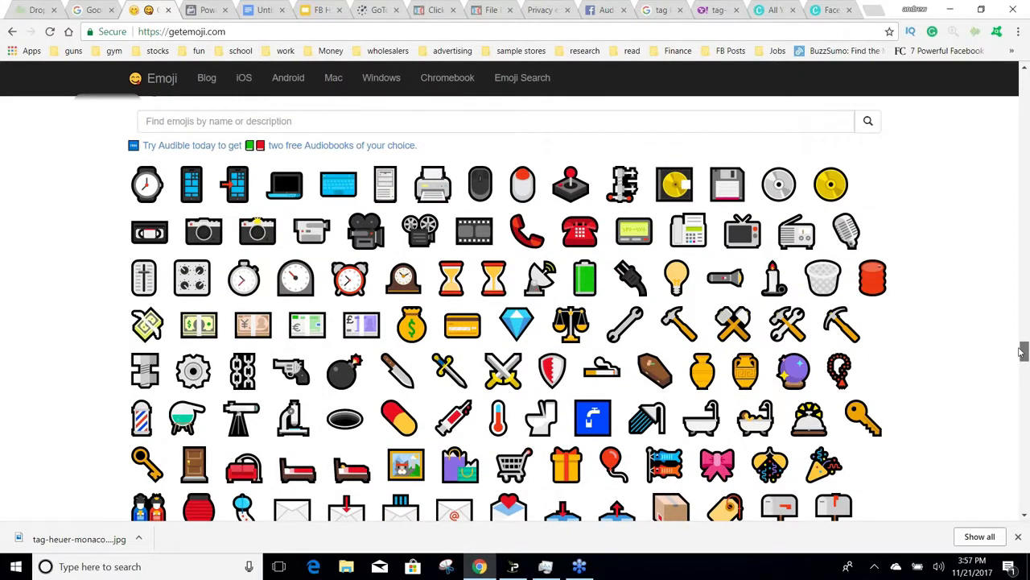
mouse_move(1022, 351)
left_mouse_down()
mouse_move(1023, 230)
mouse_move(1024, 433)
mouse_move(1008, 426)
mouse_move(1022, 403)
mouse_move(1019, 364)
left_mouse_up()
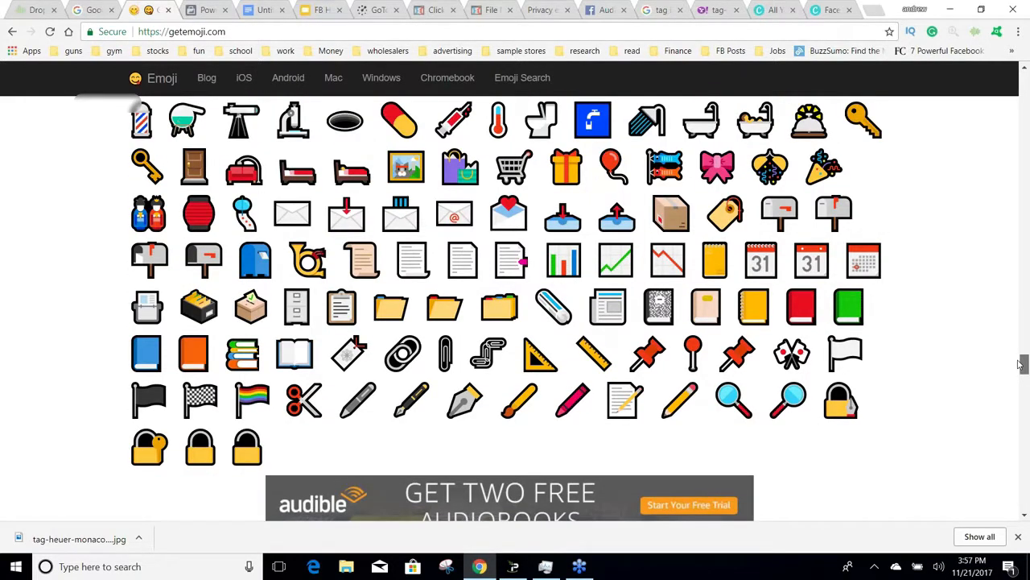
left_click_drag(1019, 365, 1022, 352)
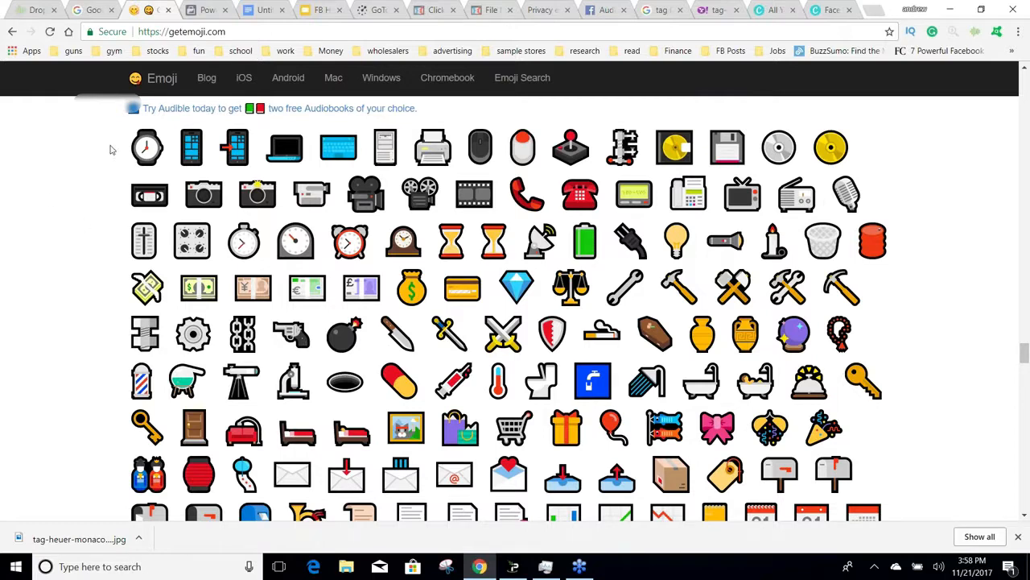
left_click(148, 145)
key("ctrl+c")
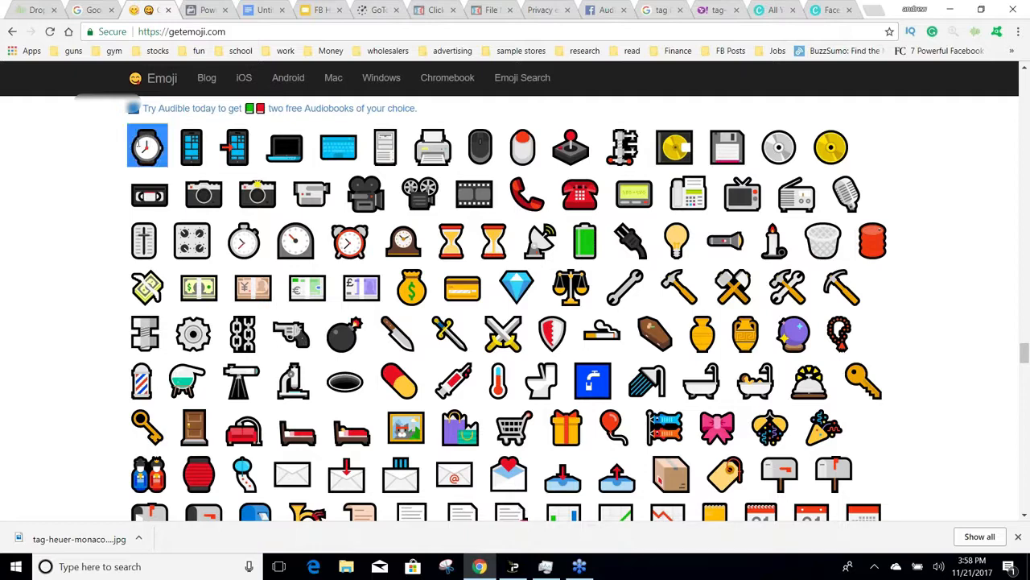
Step: Return to Power Editor and paste the watch emoji in front of "Do you love watches?", removing the extra line break
left_click(208, 10)
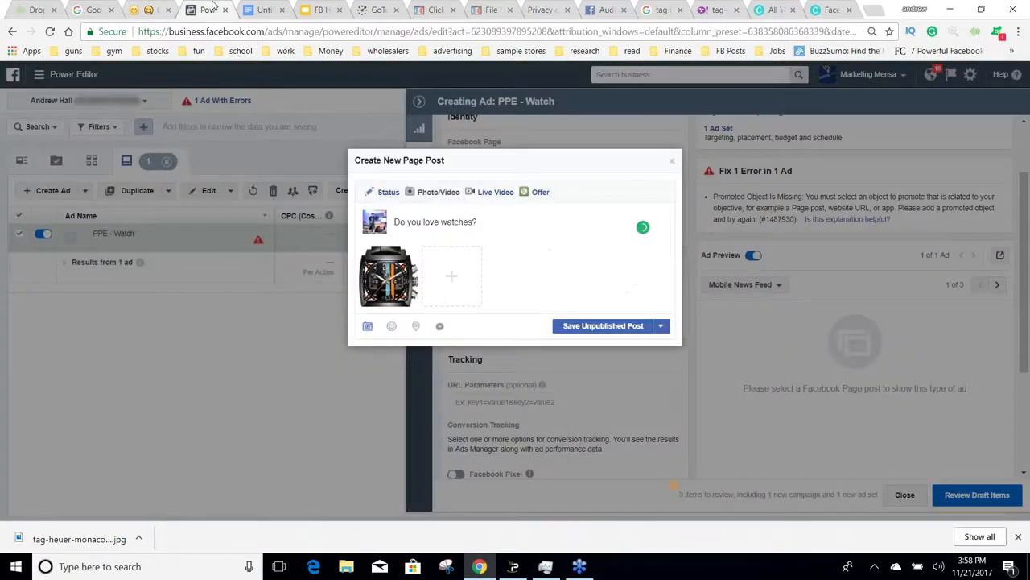
left_click(483, 220)
key("ctrl+v")
key("BackSpace")
key("BackSpace")
left_click(396, 221)
key("ctrl+v")
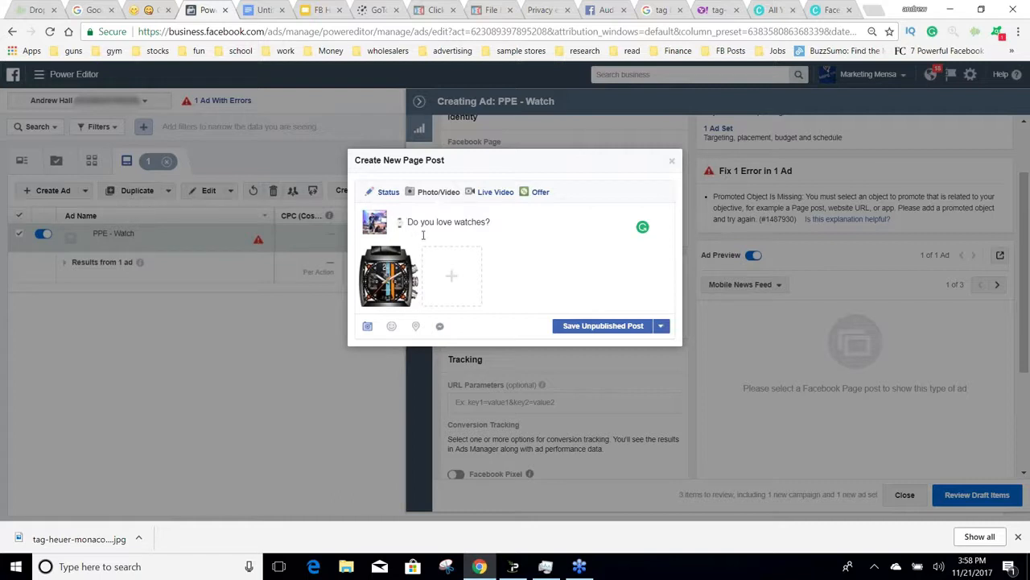
Step: Capitalize the first letters of "You", "Love" and "Watches" in the post text
left_click(427, 221)
key("BackSpace")
type("Y")
left_click(442, 222)
key("BackSpace")
type("L")
left_click(464, 222)
key("BackSpace")
type("W")
Step: Add "Limited Time Only 50% Off" after the question in the post text
left_click(508, 224)
type("Limited T")
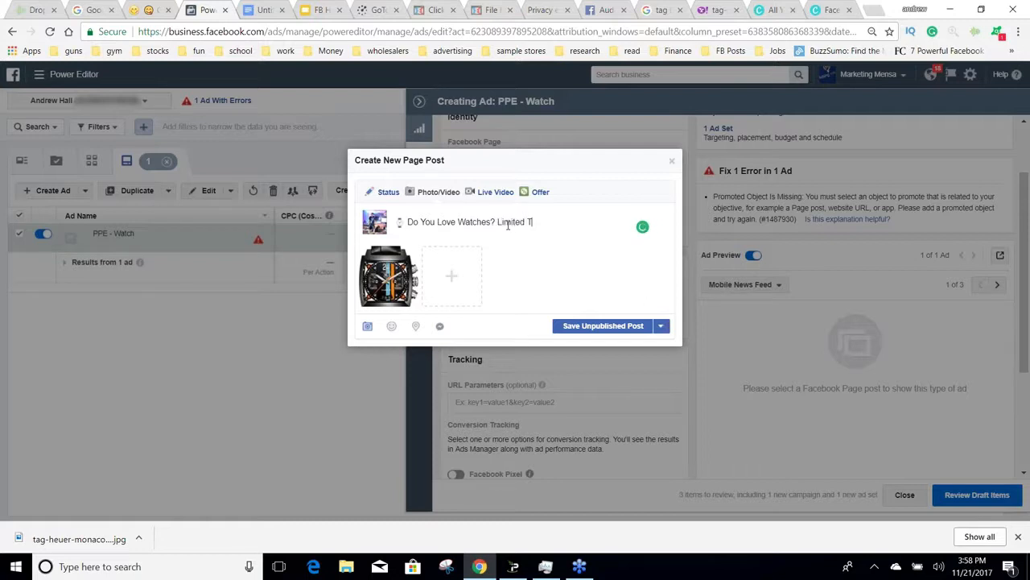
type("ime Only 50% OFF")
key("BackSpace")
key("BackSpace")
type("ff")
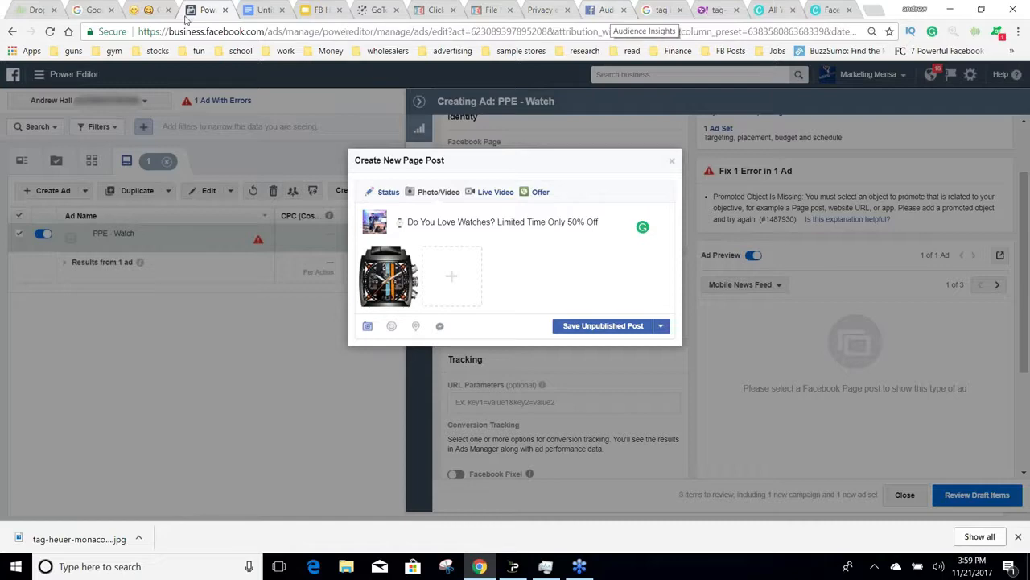
Step: Copy the red alarm clock emoji from getemoji.com and paste it before "50% Off" in the Power Editor post
left_click(149, 9)
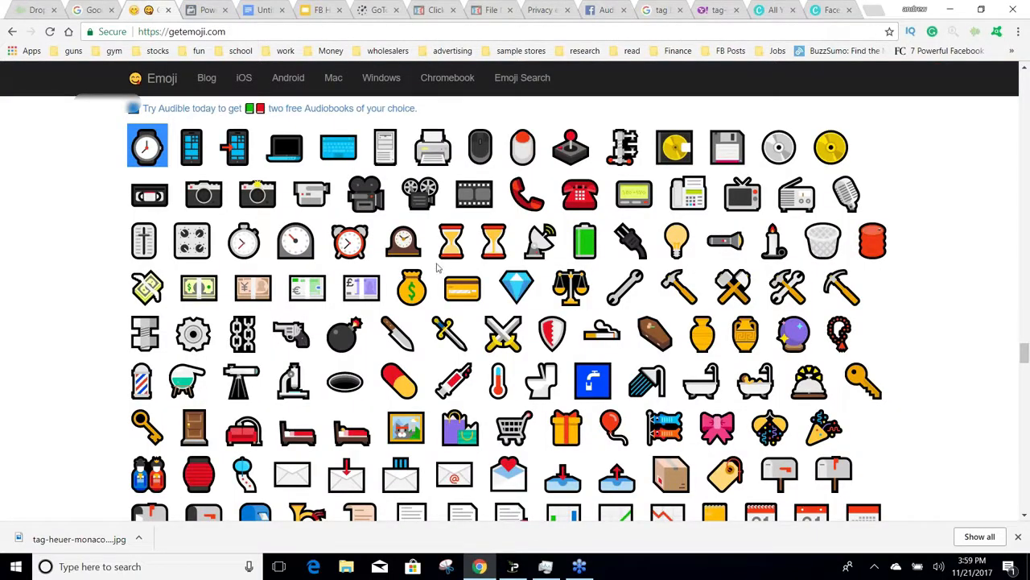
left_click(375, 228)
left_click(350, 239)
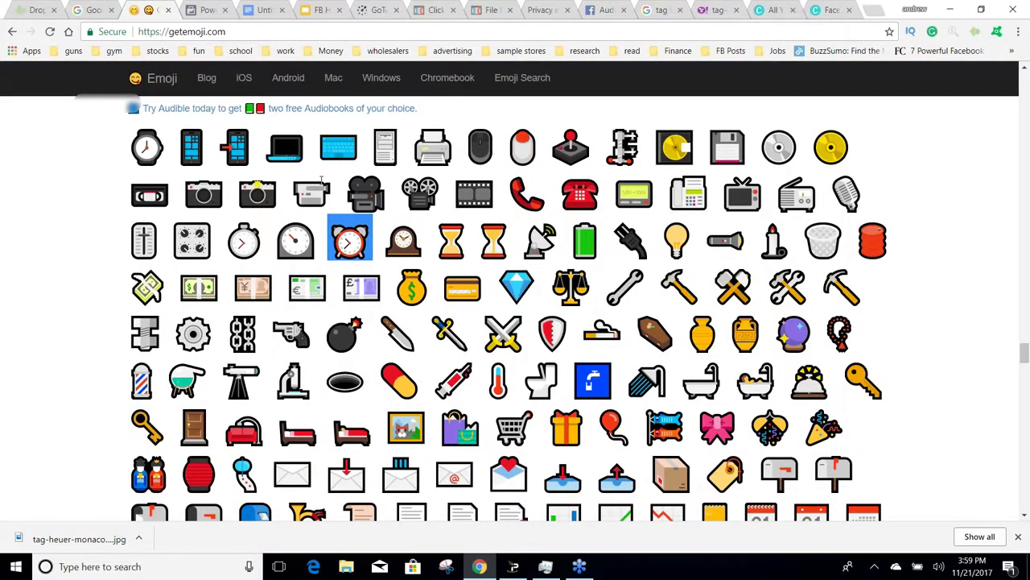
left_click(209, 10)
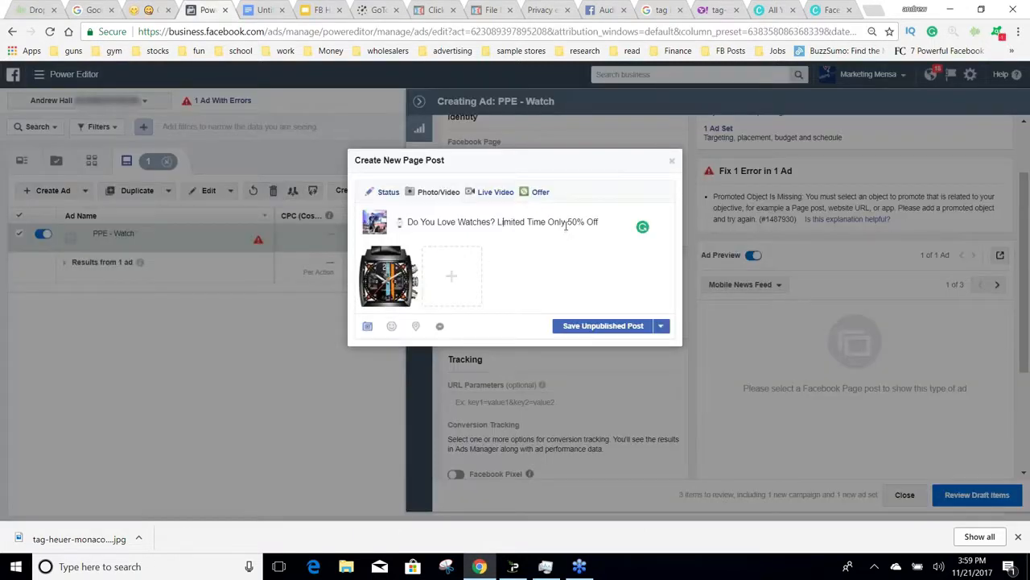
type("⏰")
Step: Start a second line in the post text with "Grab Yours"
left_click(618, 222)
key("Return")
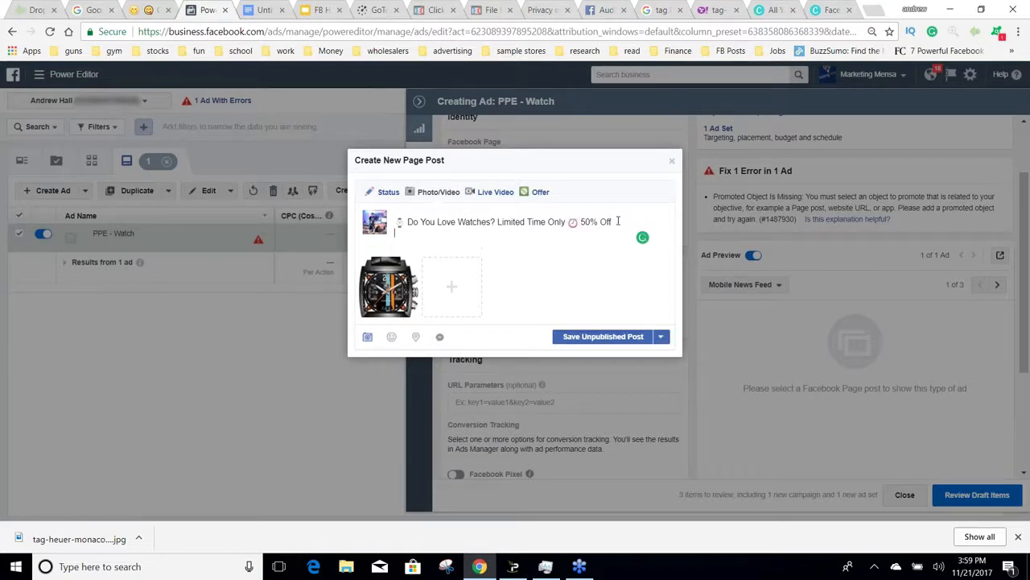
type("Grab Yours")
Step: Copy the right and left arrow emojis from getemoji.com, paste them after "Grab Yours" and enter "yourlinkhere.com" between them
left_click(143, 10)
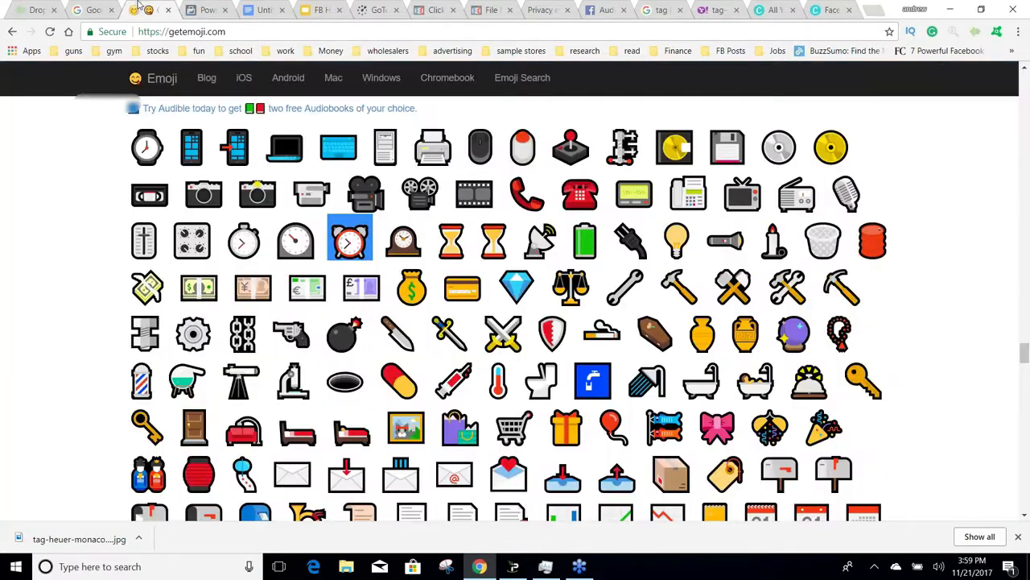
left_click_drag(1023, 357, 1023, 397)
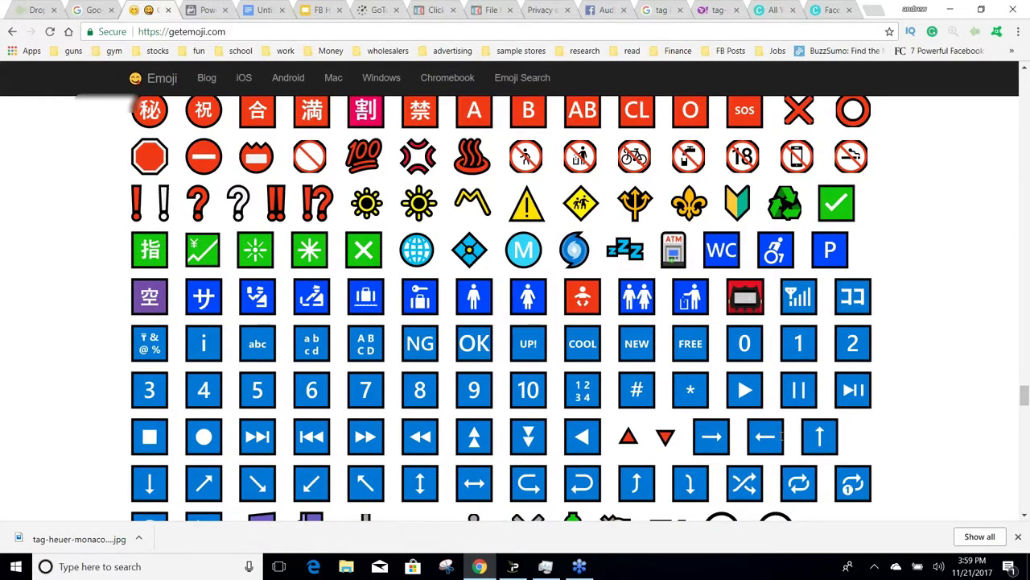
left_click_drag(781, 435, 690, 435)
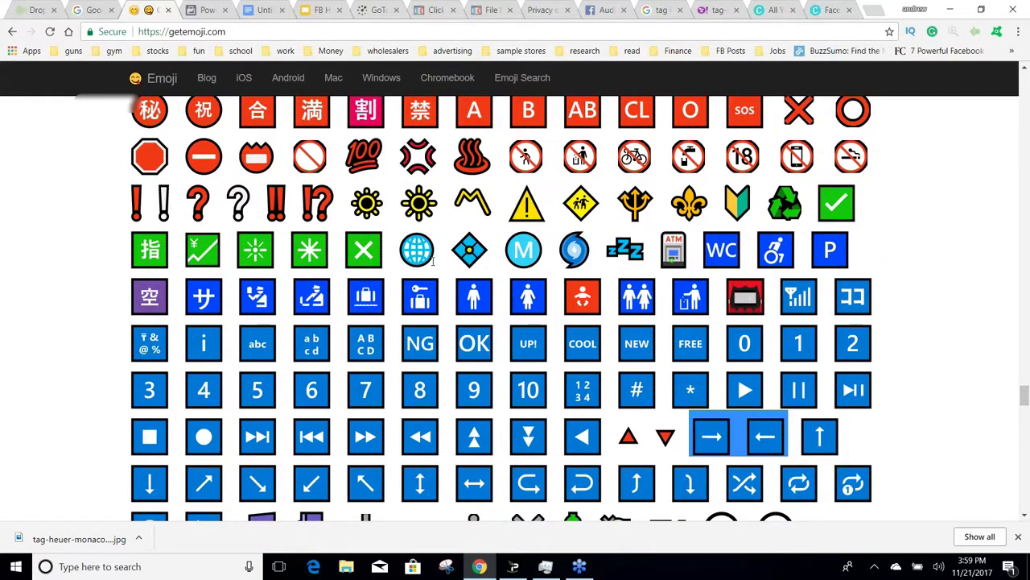
left_click(201, 9)
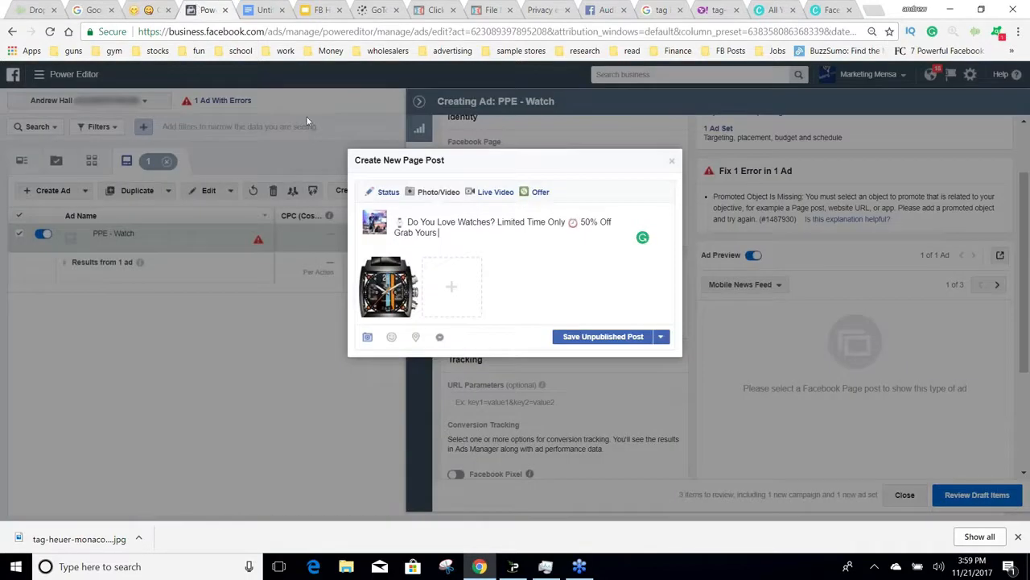
type("→←")
type("yourlinkhere.com")
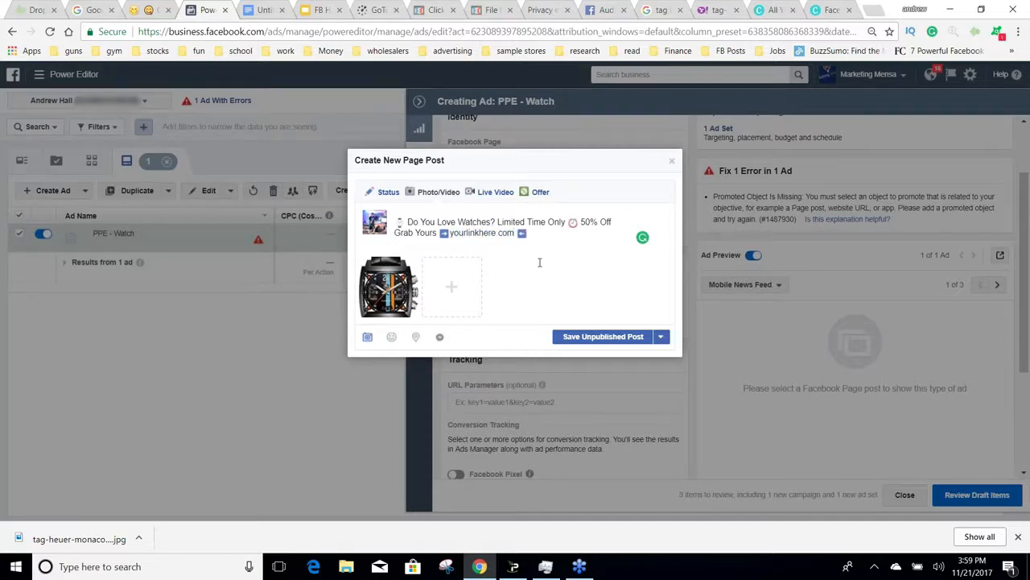
Step: Add a third line to the post text reading "Tag a Watch Lover. Comment below on your favorite watch."
left_click(559, 239)
type("Tag a Watch Lover. Comment belo")
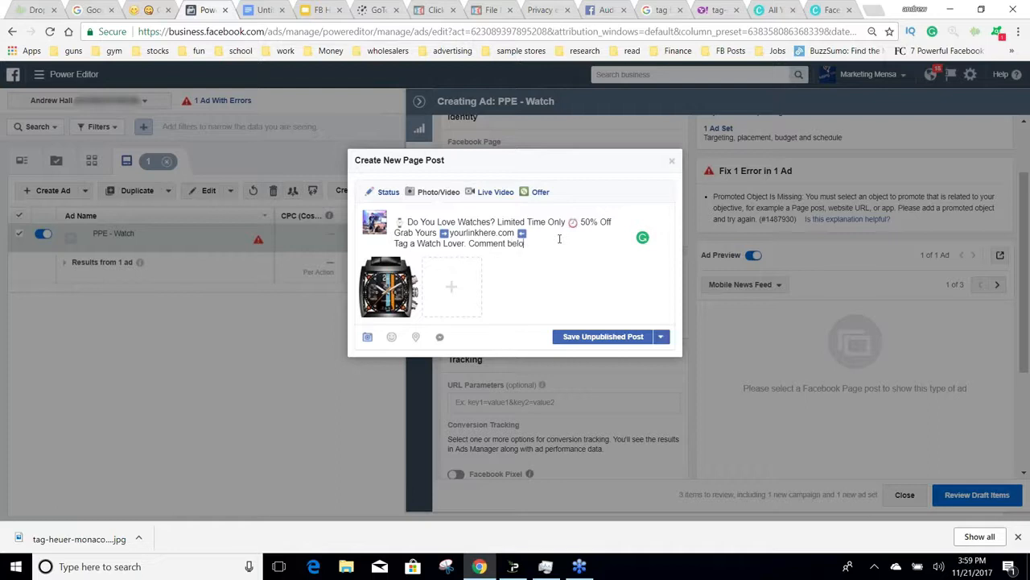
type("w on your favorite watch.")
Step: Copy the right-pointing hand emoji from getemoji.com and paste it before "Tag a Watch Lover" in the Power Editor post
left_click(157, 10)
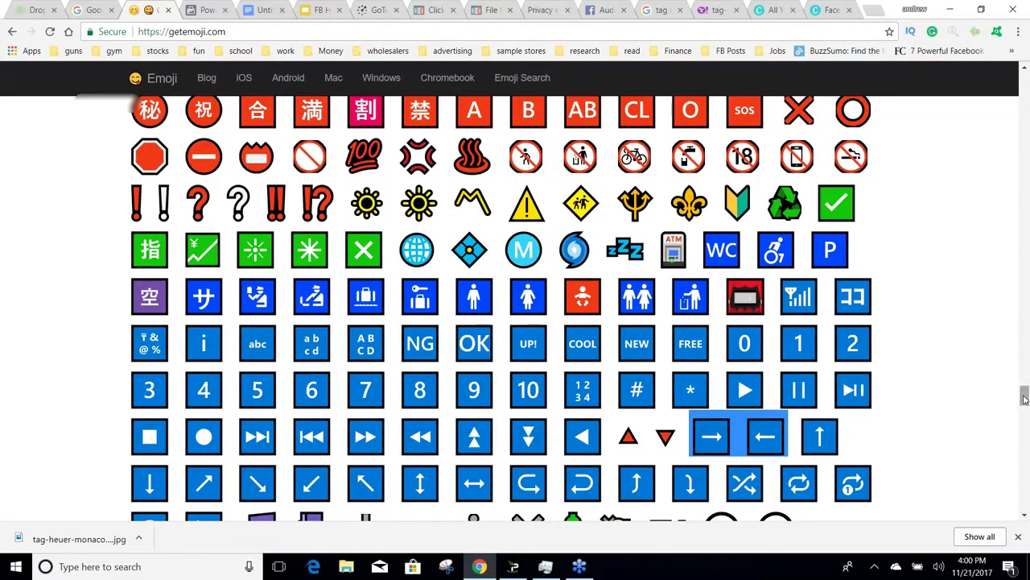
left_click_drag(1024, 394, 1024, 106)
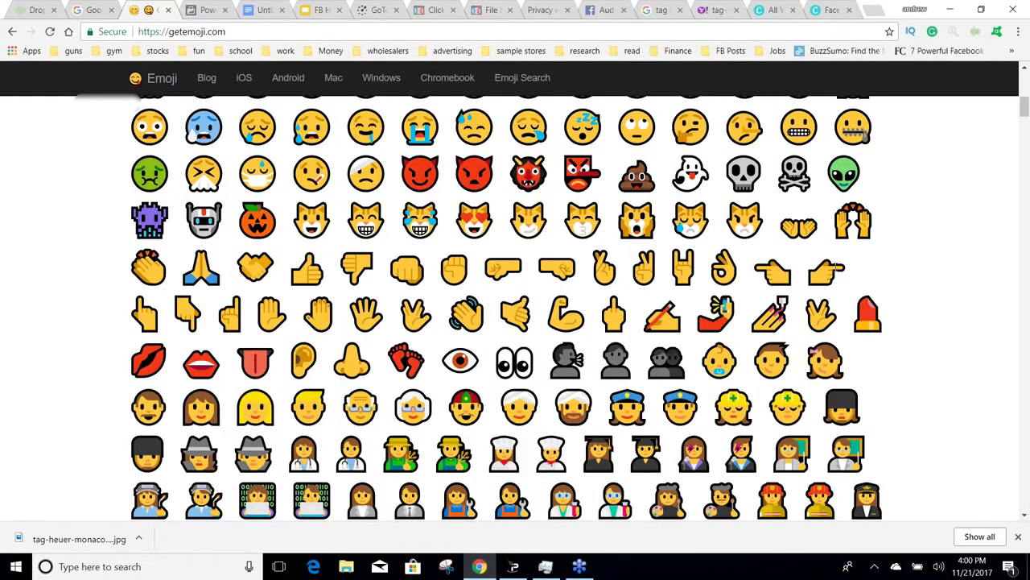
left_click_drag(837, 267, 801, 264)
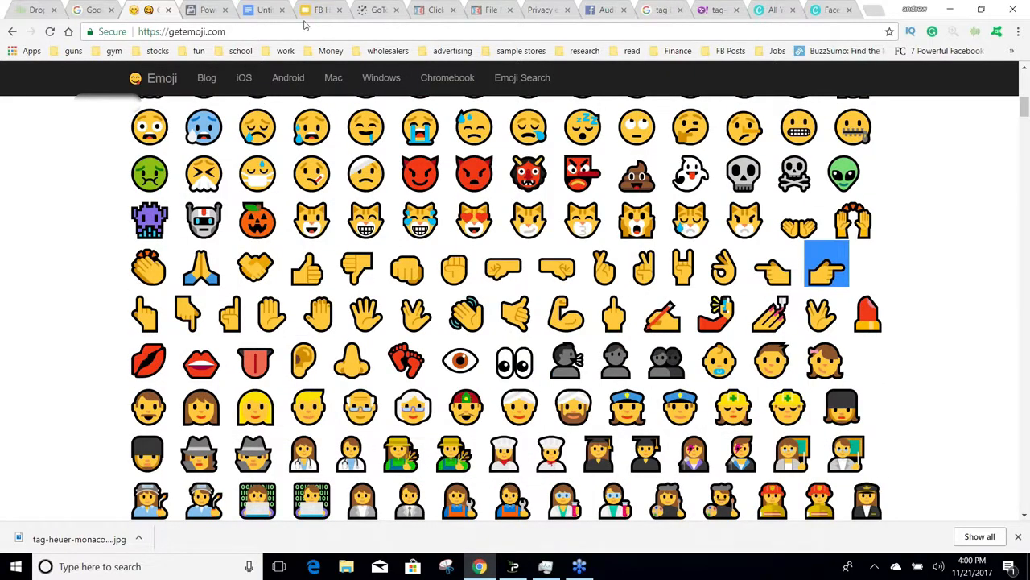
left_click(208, 9)
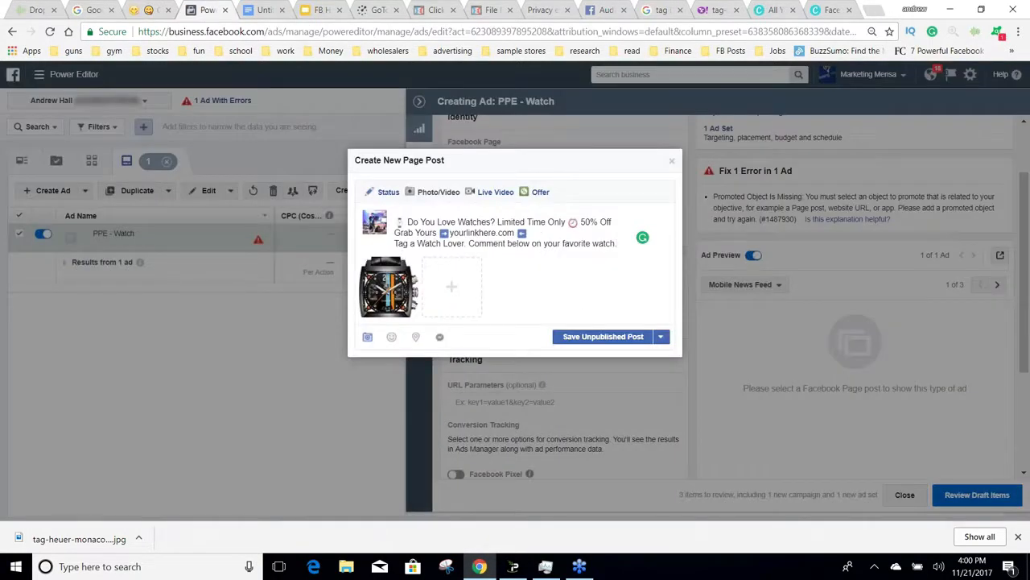
left_click(395, 244)
type("👉")
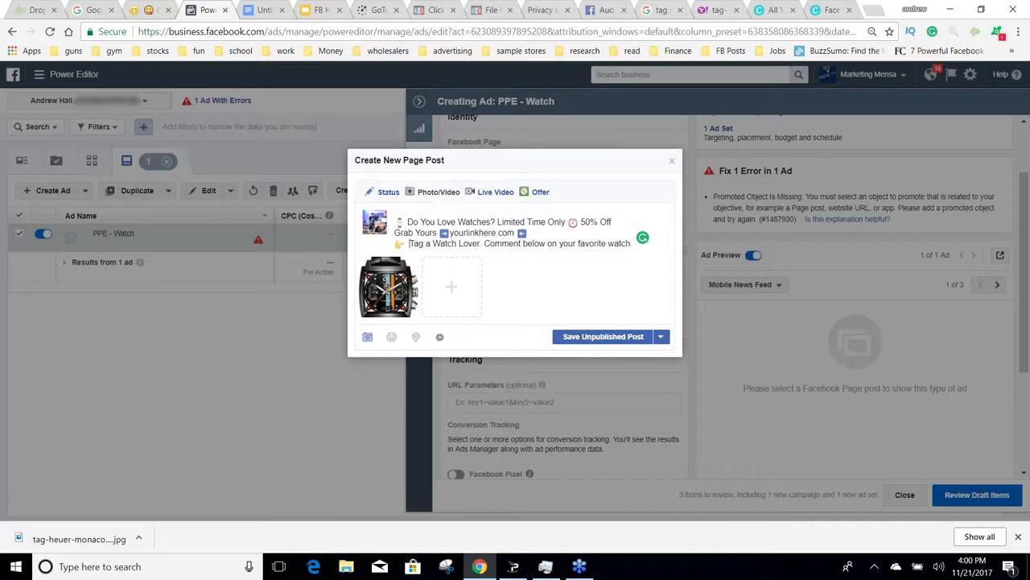
Step: Save the page post as unpublished and turn on Facebook Pixel conversion tracking for the PPE - Watch ad
left_click(596, 338)
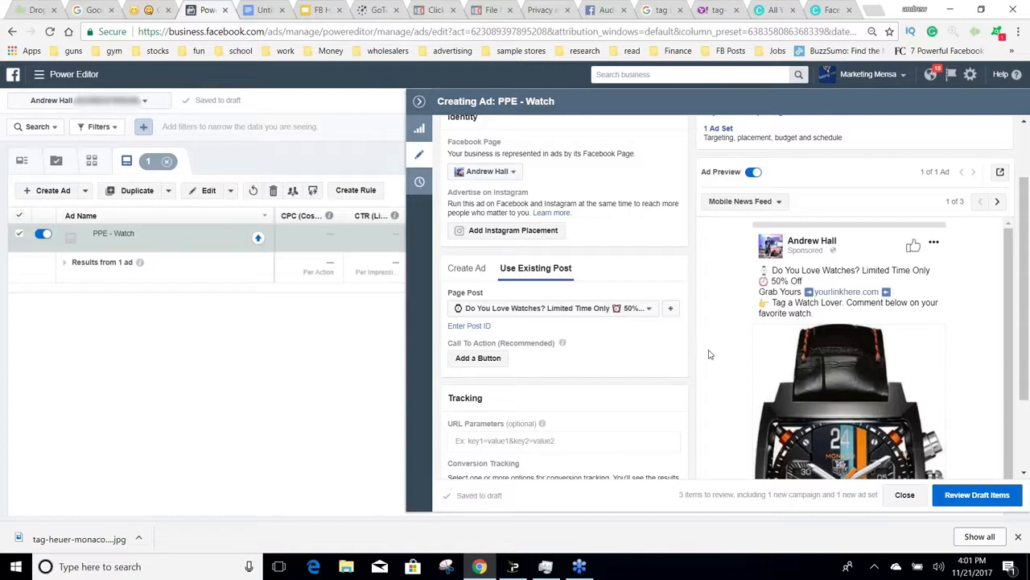
scroll(702, 357, "down", 3)
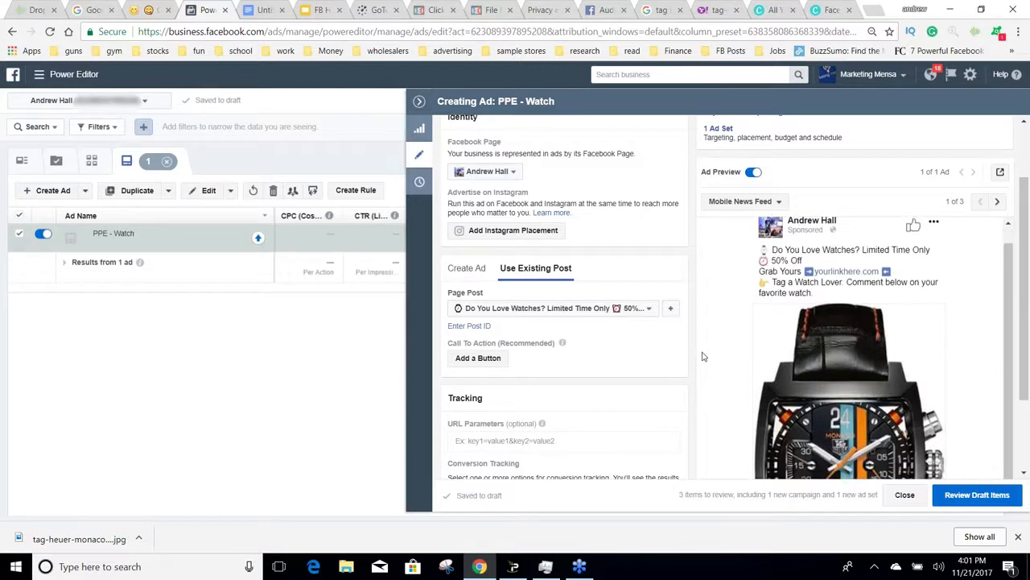
scroll(702, 357, "down", 1)
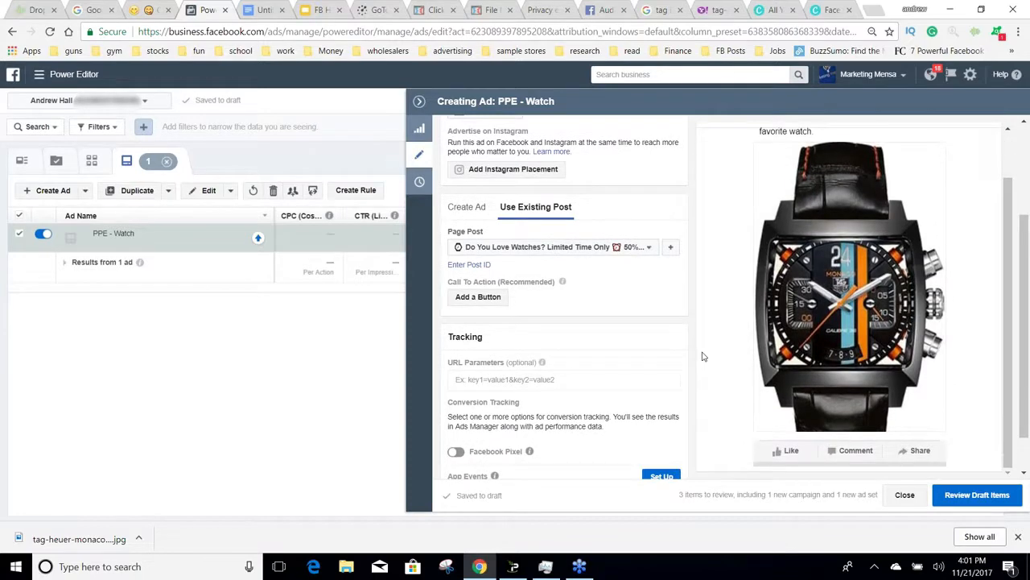
left_click(456, 453)
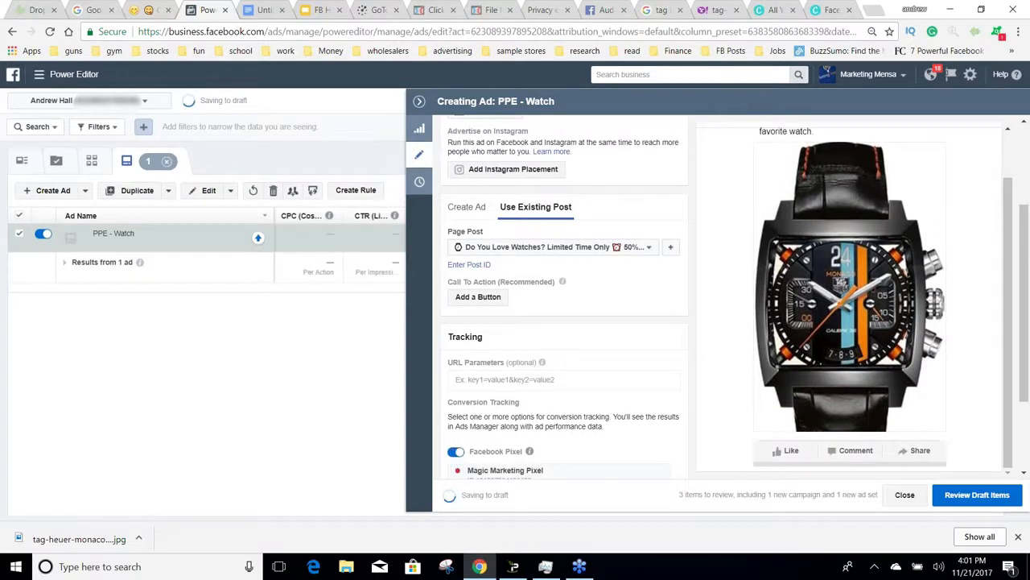
scroll(677, 417, "down", 2)
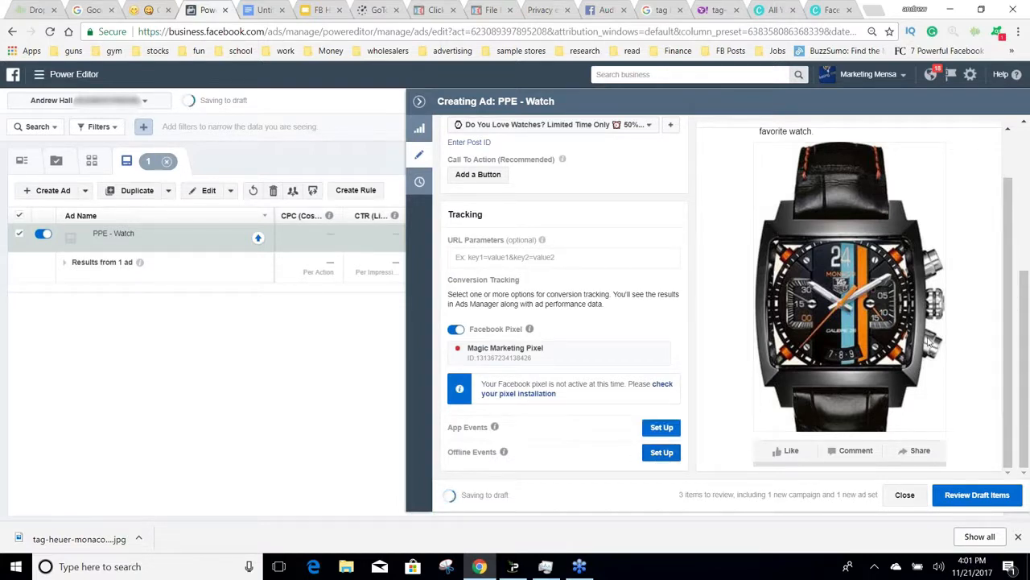
Step: Leave the draft review unconfirmed and duplicate the PPE - Watch ad set once into its original campaign
left_click(958, 494)
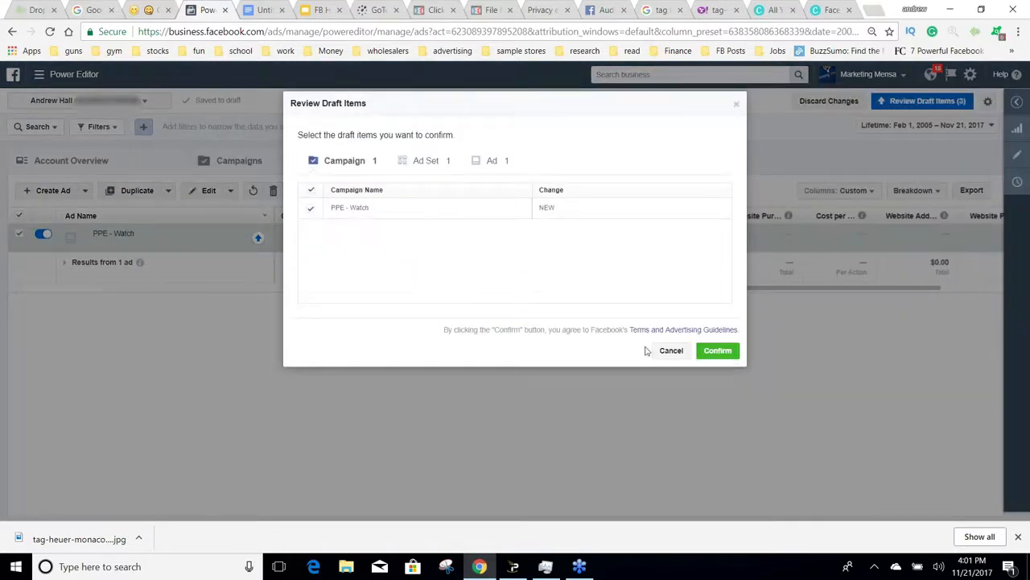
left_click(671, 351)
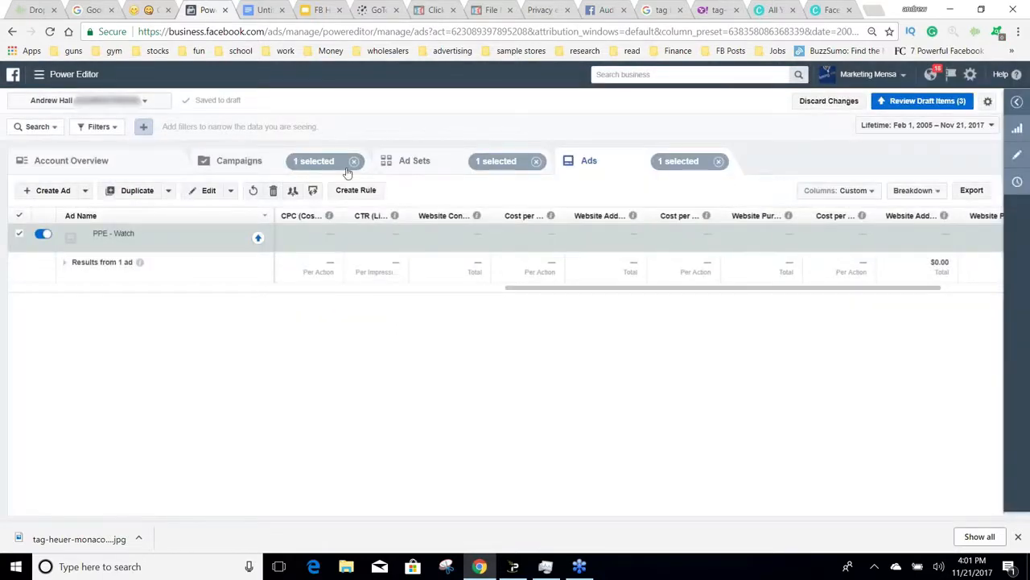
left_click(429, 161)
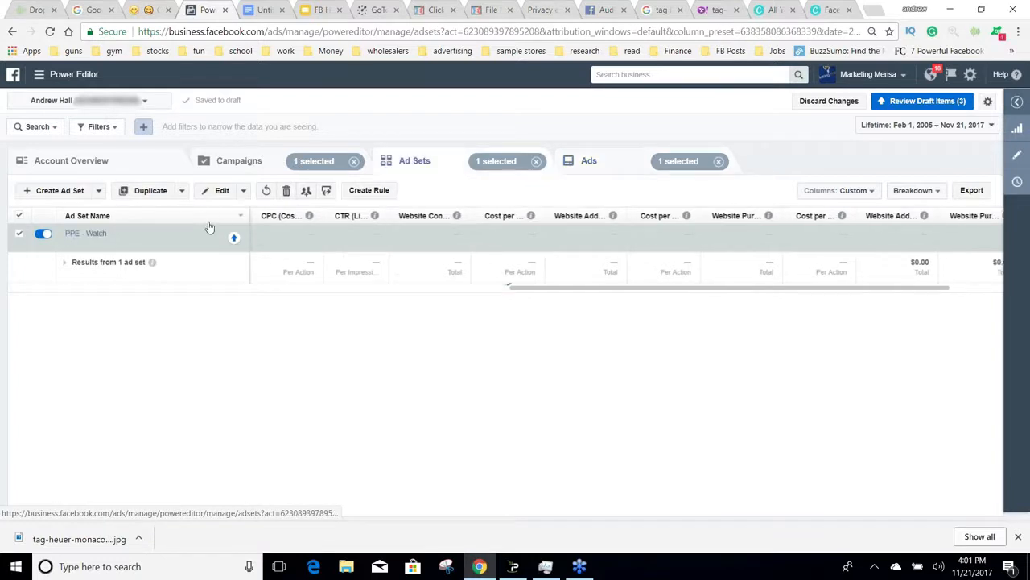
left_click(133, 190)
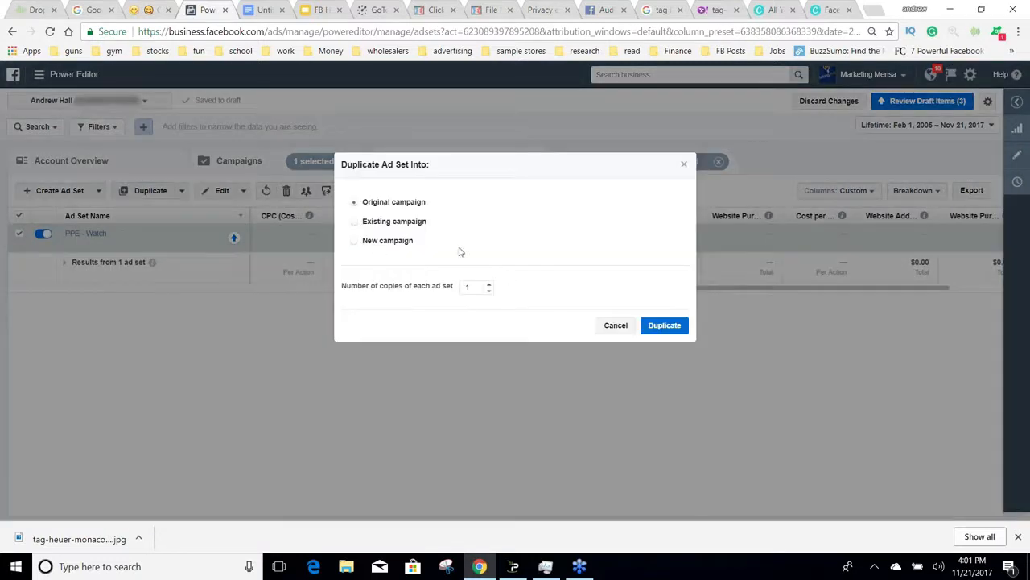
left_click(661, 325)
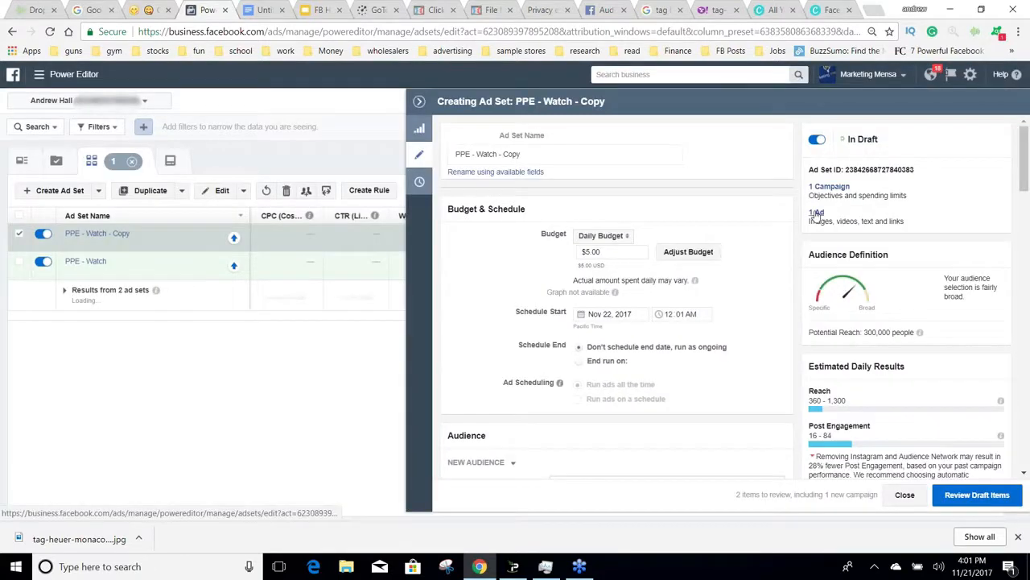
Step: Check the ad inside the duplicated ad set, and review the Facebook Ad Hacks outline in Google Docs
left_click(816, 214)
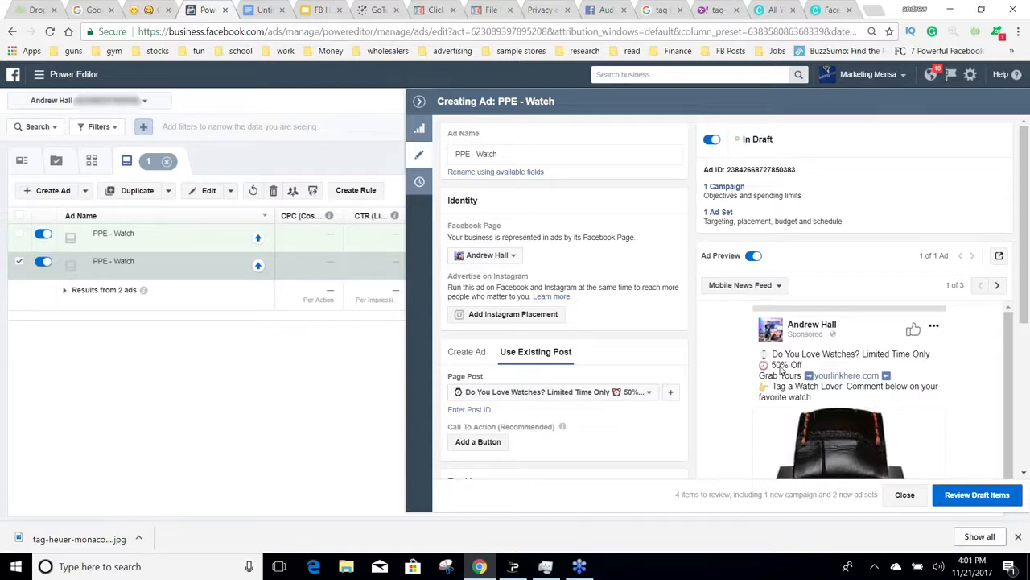
left_click(419, 101)
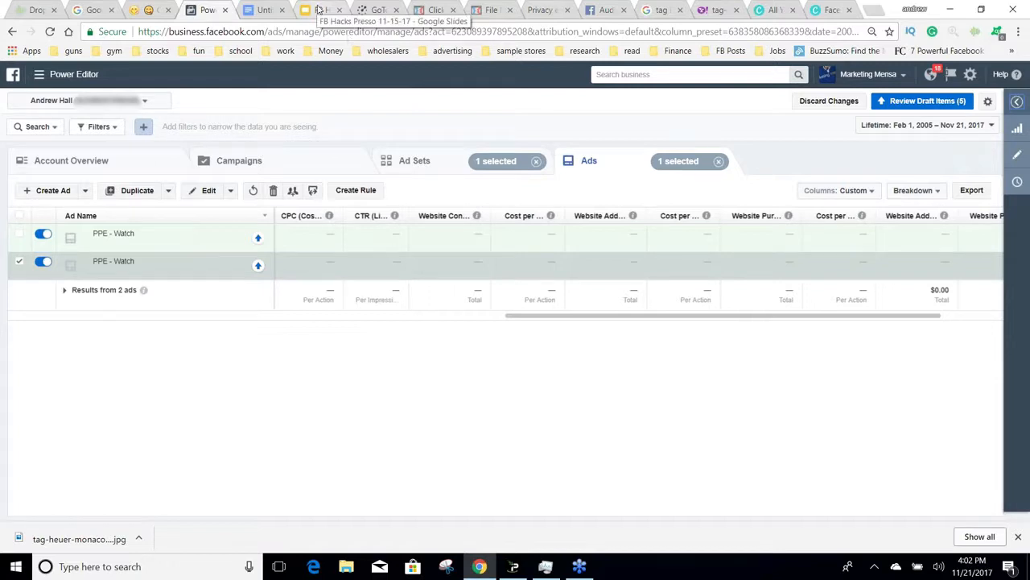
left_click(259, 9)
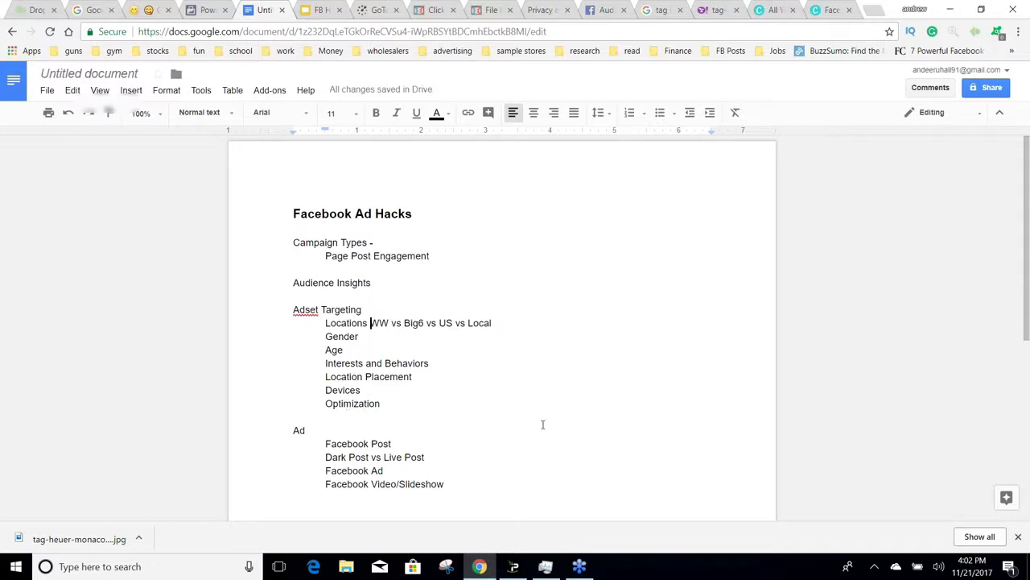
scroll(542, 424, "down", 1)
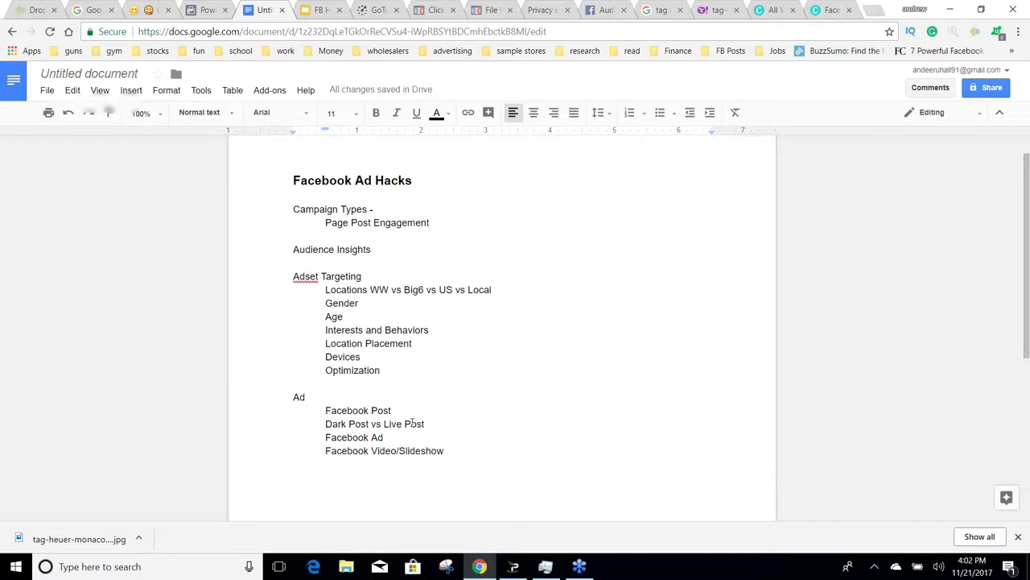
Step: Switch back to Power Editor and examine the first PPE - Watch ad's page post and tracking settings
left_click(200, 8)
mouse_move(141, 240)
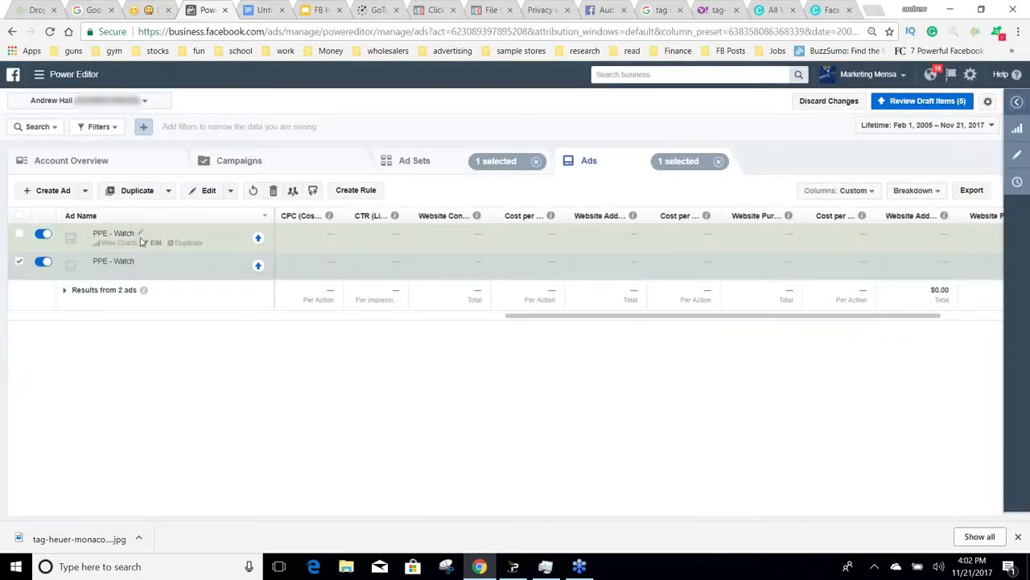
left_click(152, 242)
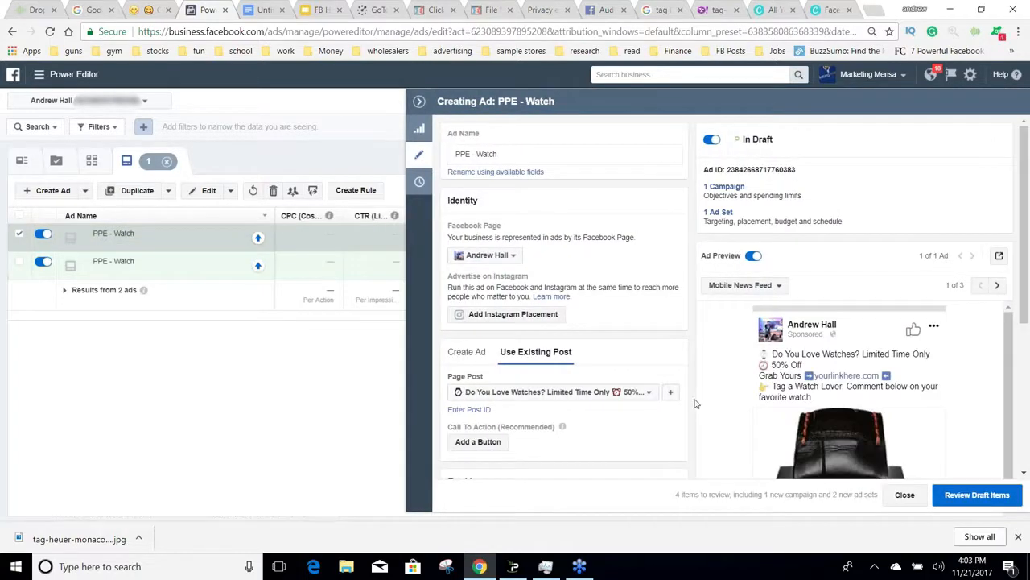
scroll(696, 403, "down", 3)
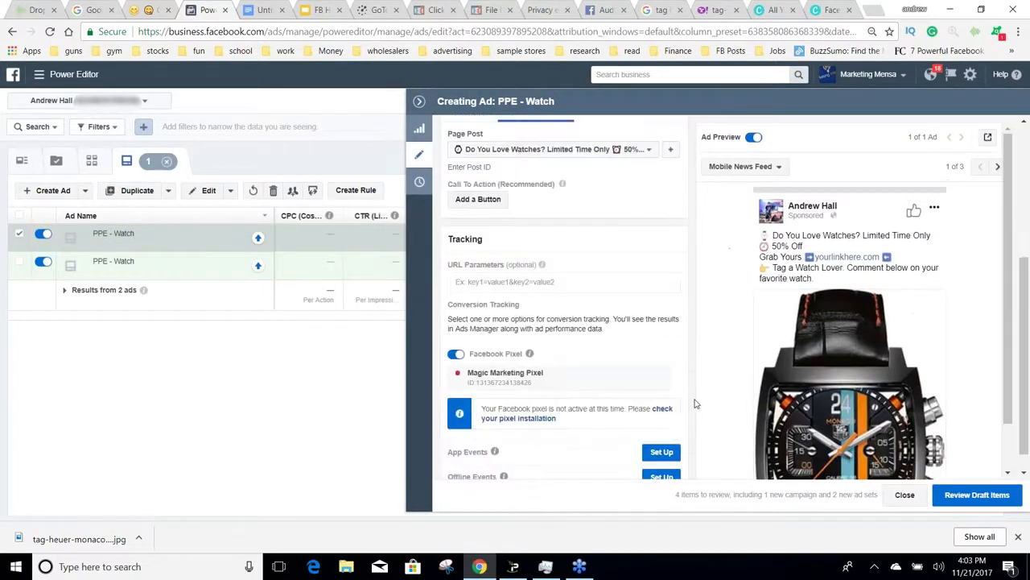
scroll(696, 403, "up", 3)
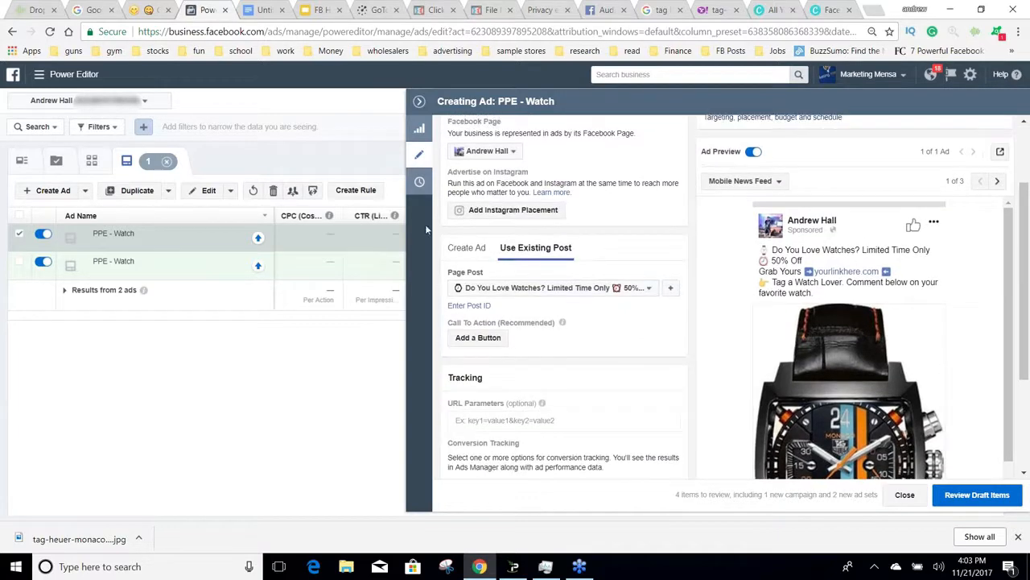
Step: Switch the first PPE - Watch ad from its existing post to a new ad in Video / Slideshow format
left_click(468, 249)
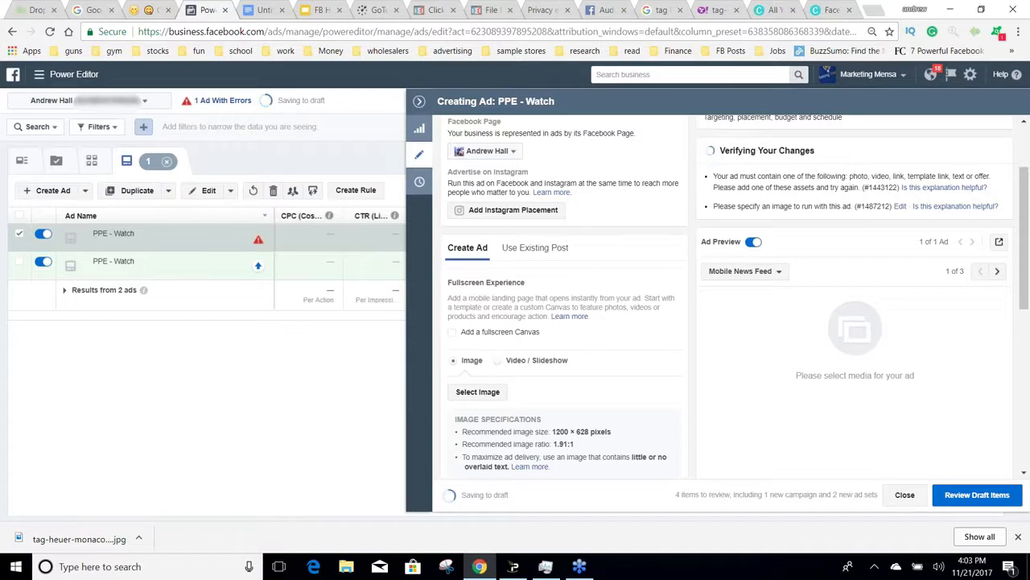
left_click(625, 12)
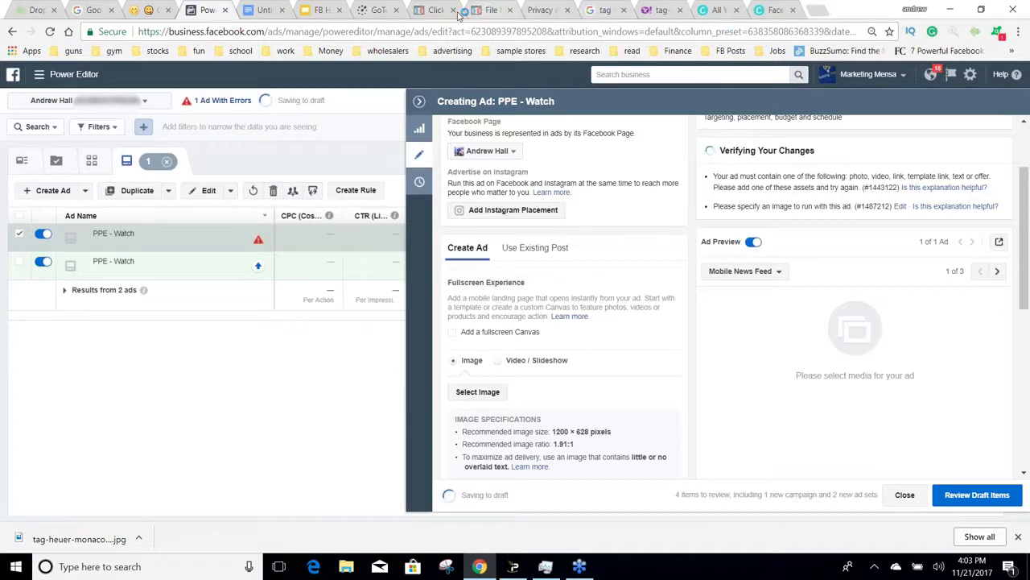
left_click(264, 10)
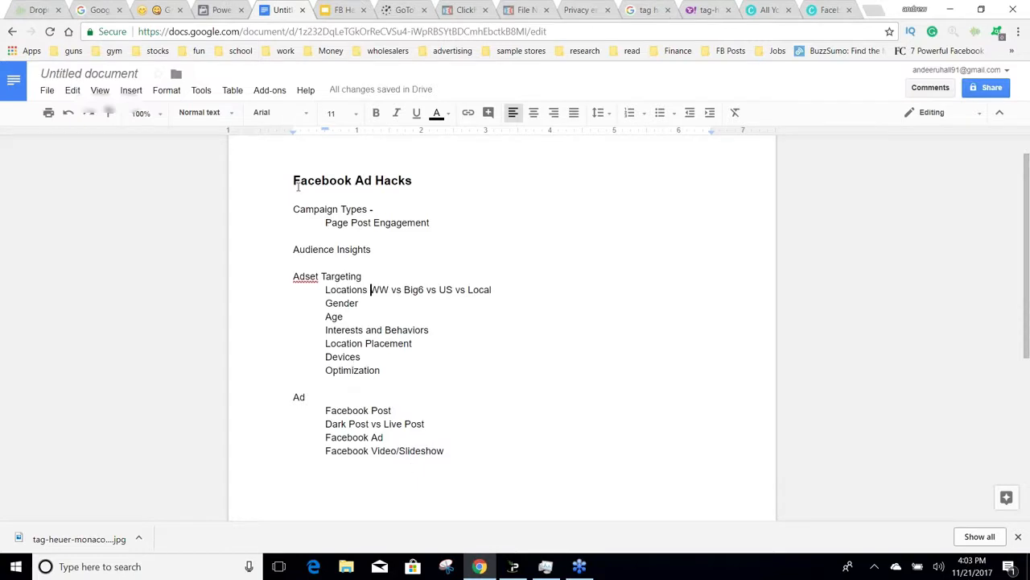
left_click(219, 9)
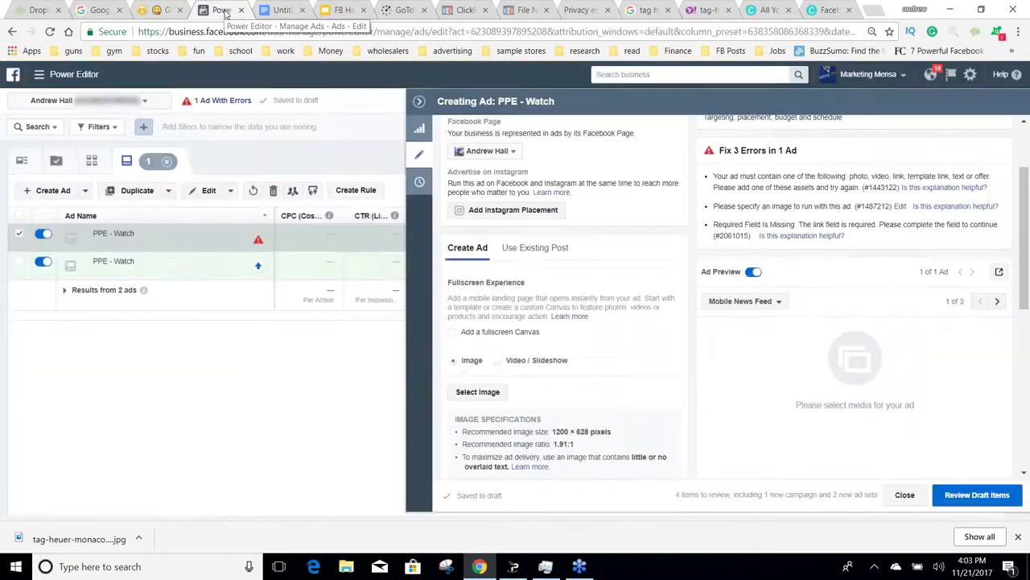
left_click(519, 364)
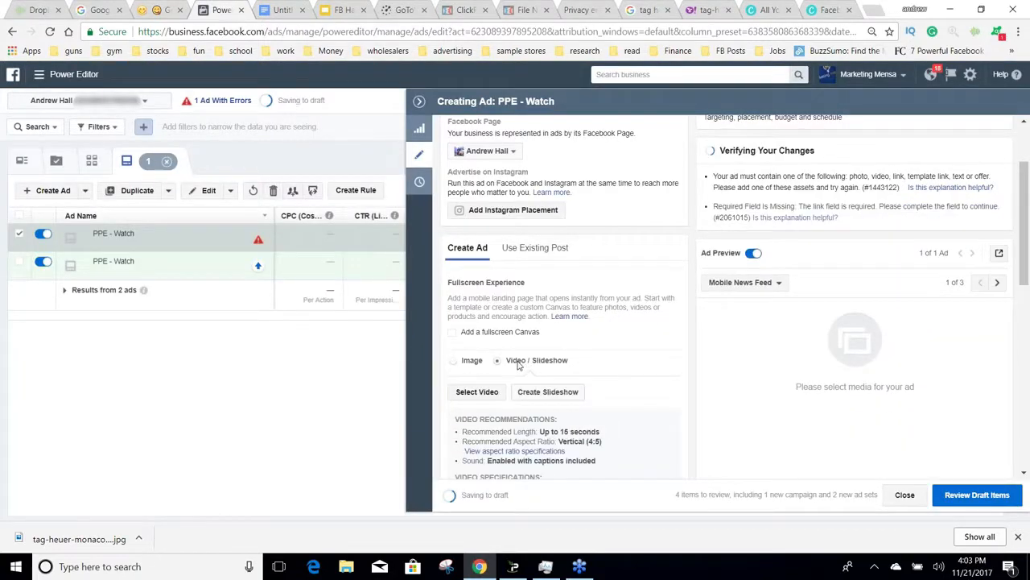
Step: Examine the slideshow creator's image duration and music options, cancel it, and return the ad to its existing post
left_click(547, 391)
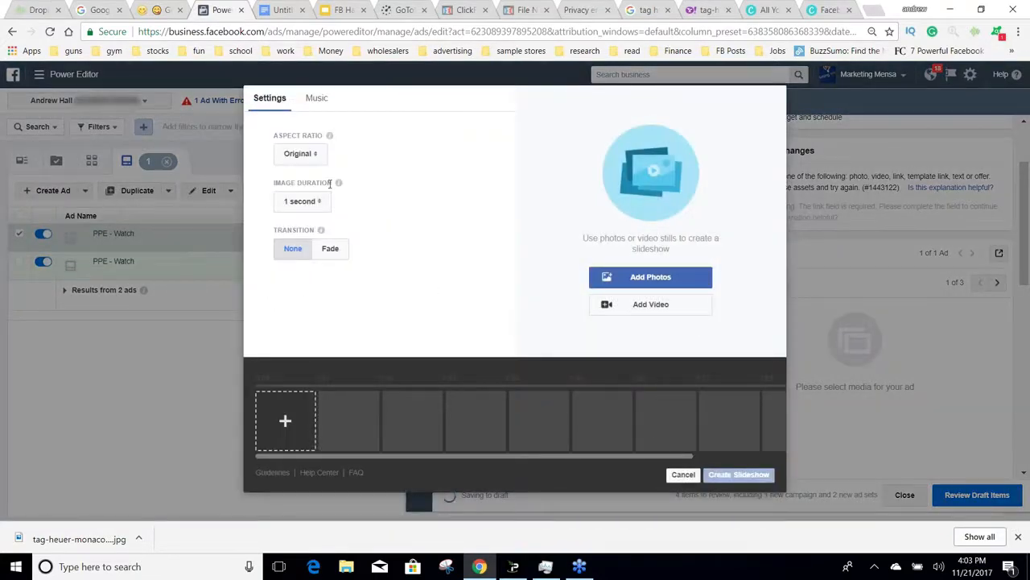
left_click(304, 201)
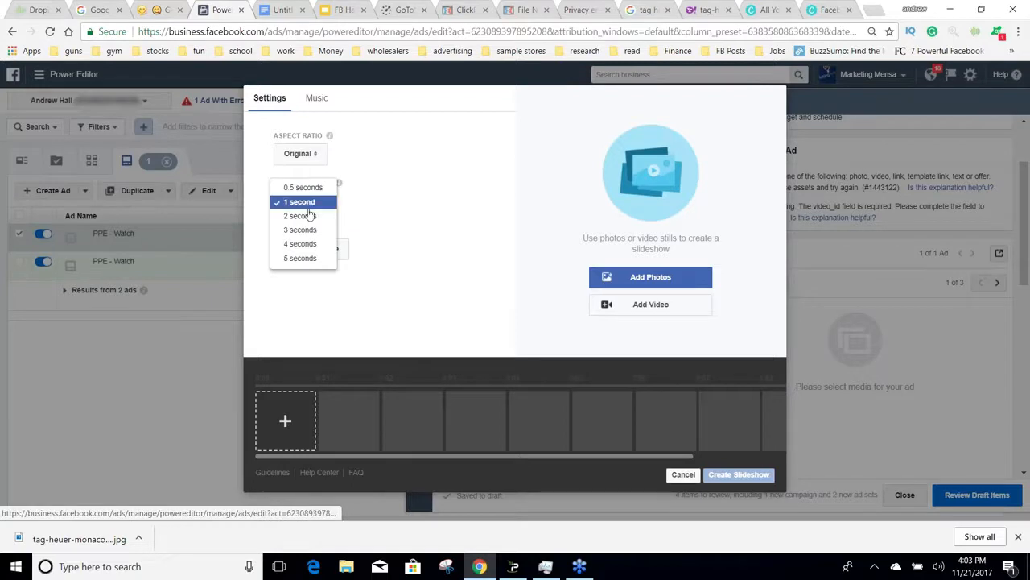
left_click(340, 126)
left_click(320, 101)
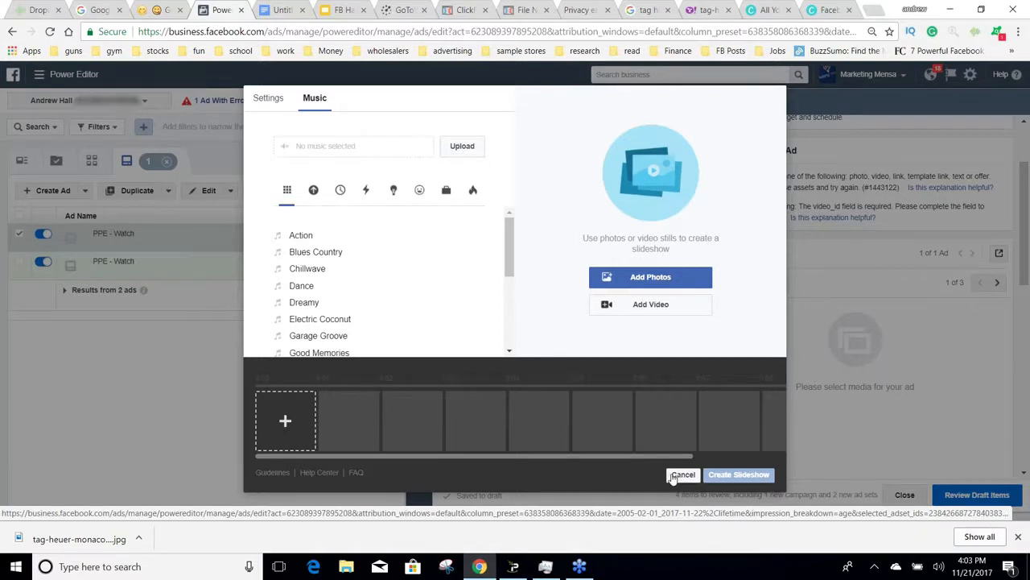
left_click(683, 474)
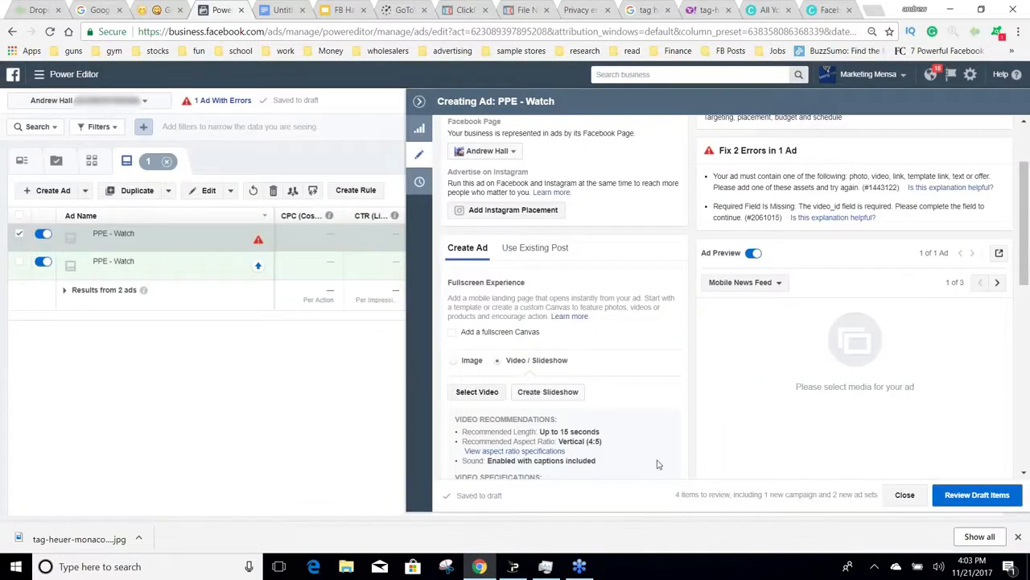
left_click(538, 248)
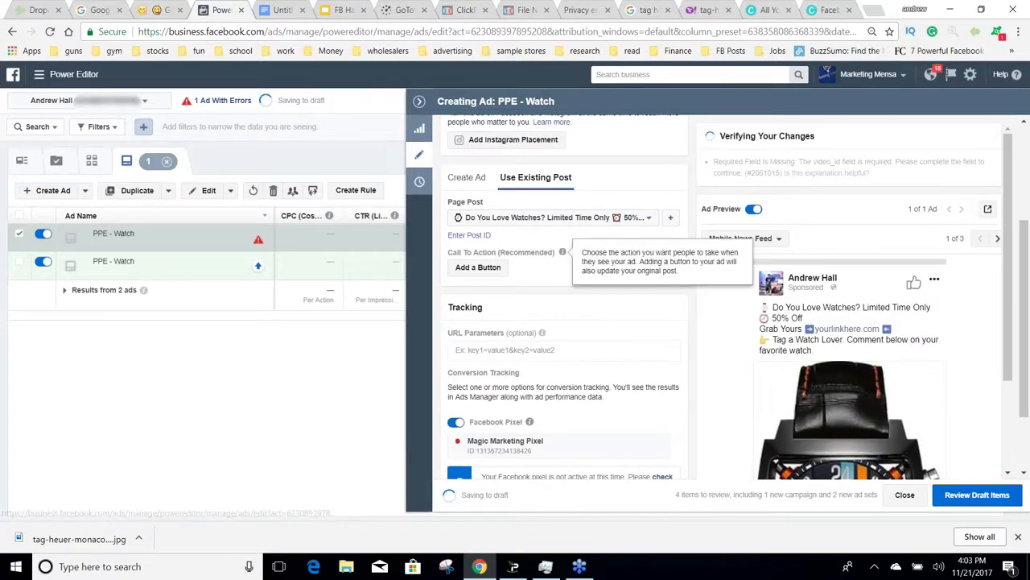
left_click(419, 103)
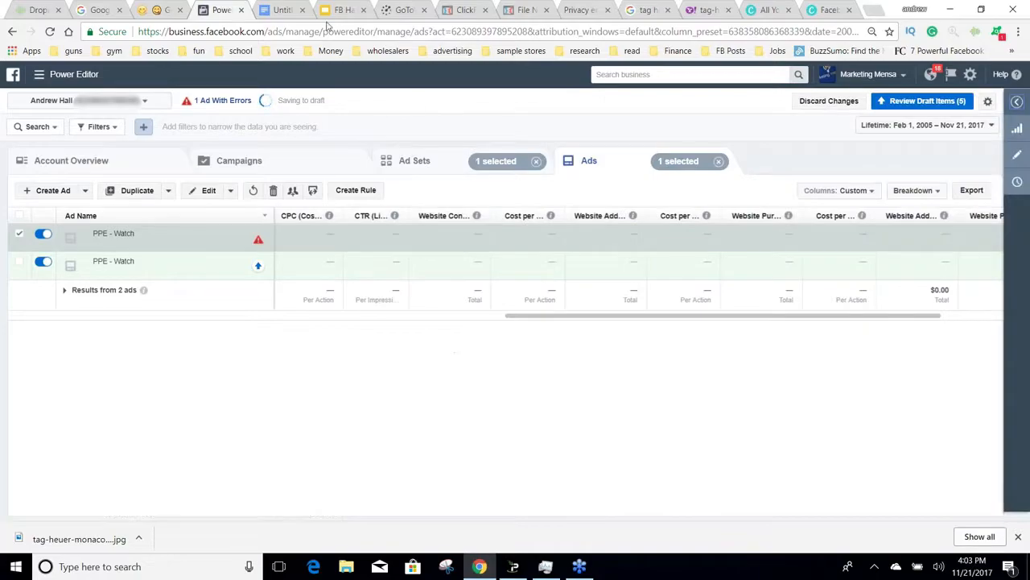